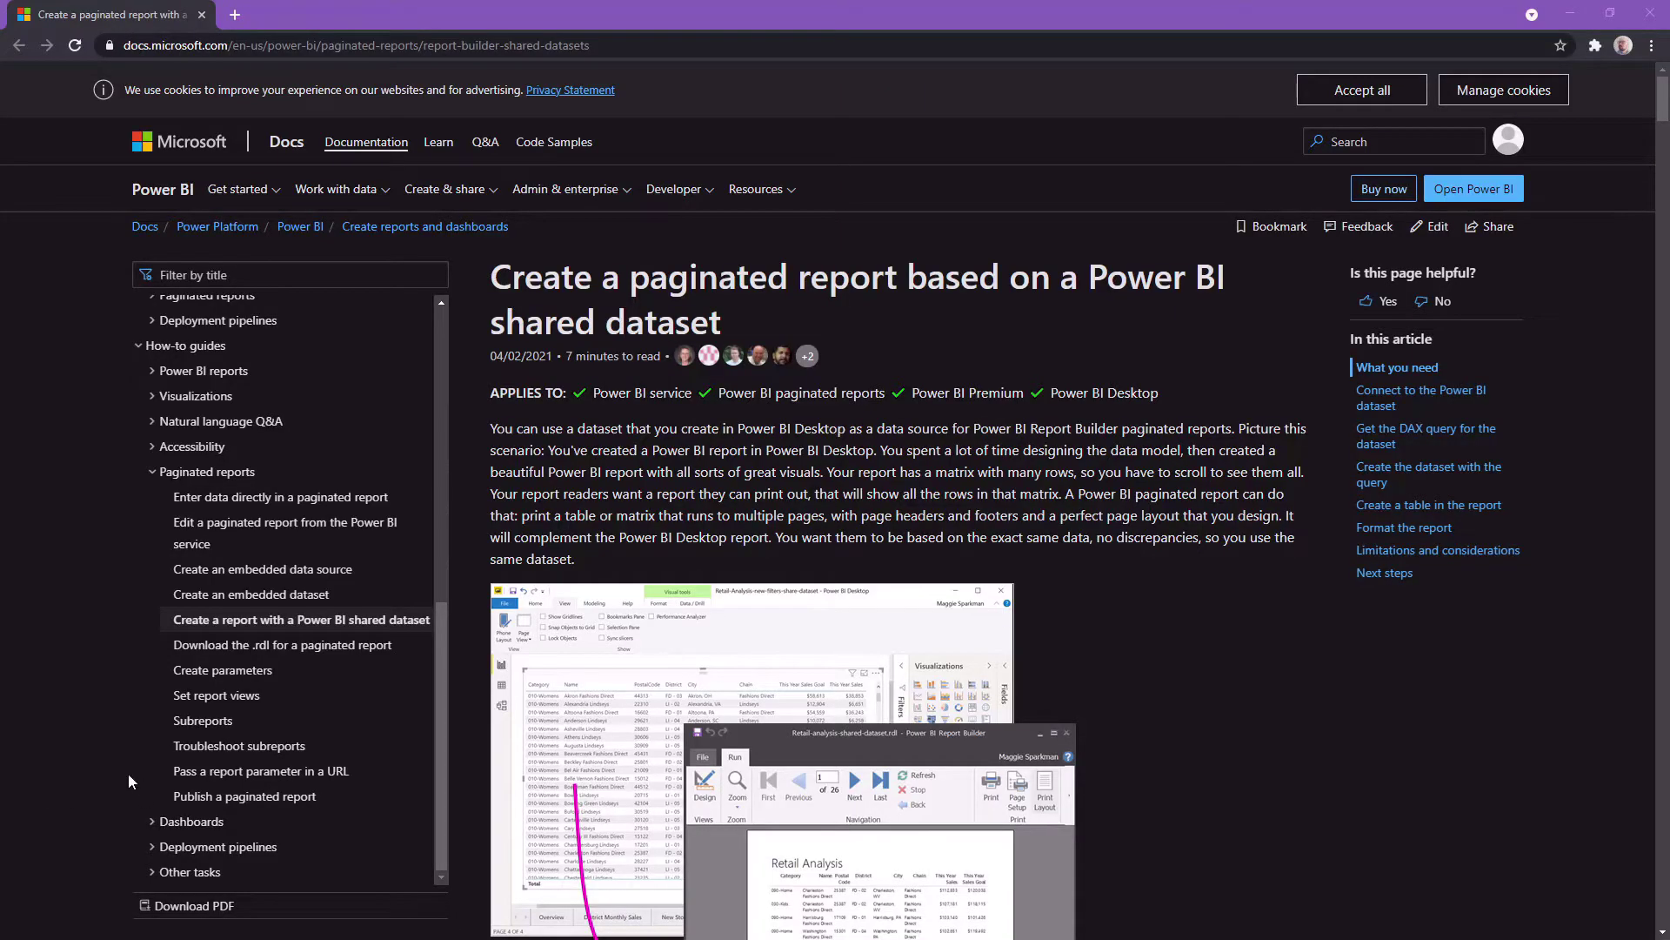
Read through the documentation article on creating a paginated report based on a Power BI shared dataset
{"action": "scroll", "coordinate": [24, 783], "scroll_direction": "down", "scroll_amount": 15}
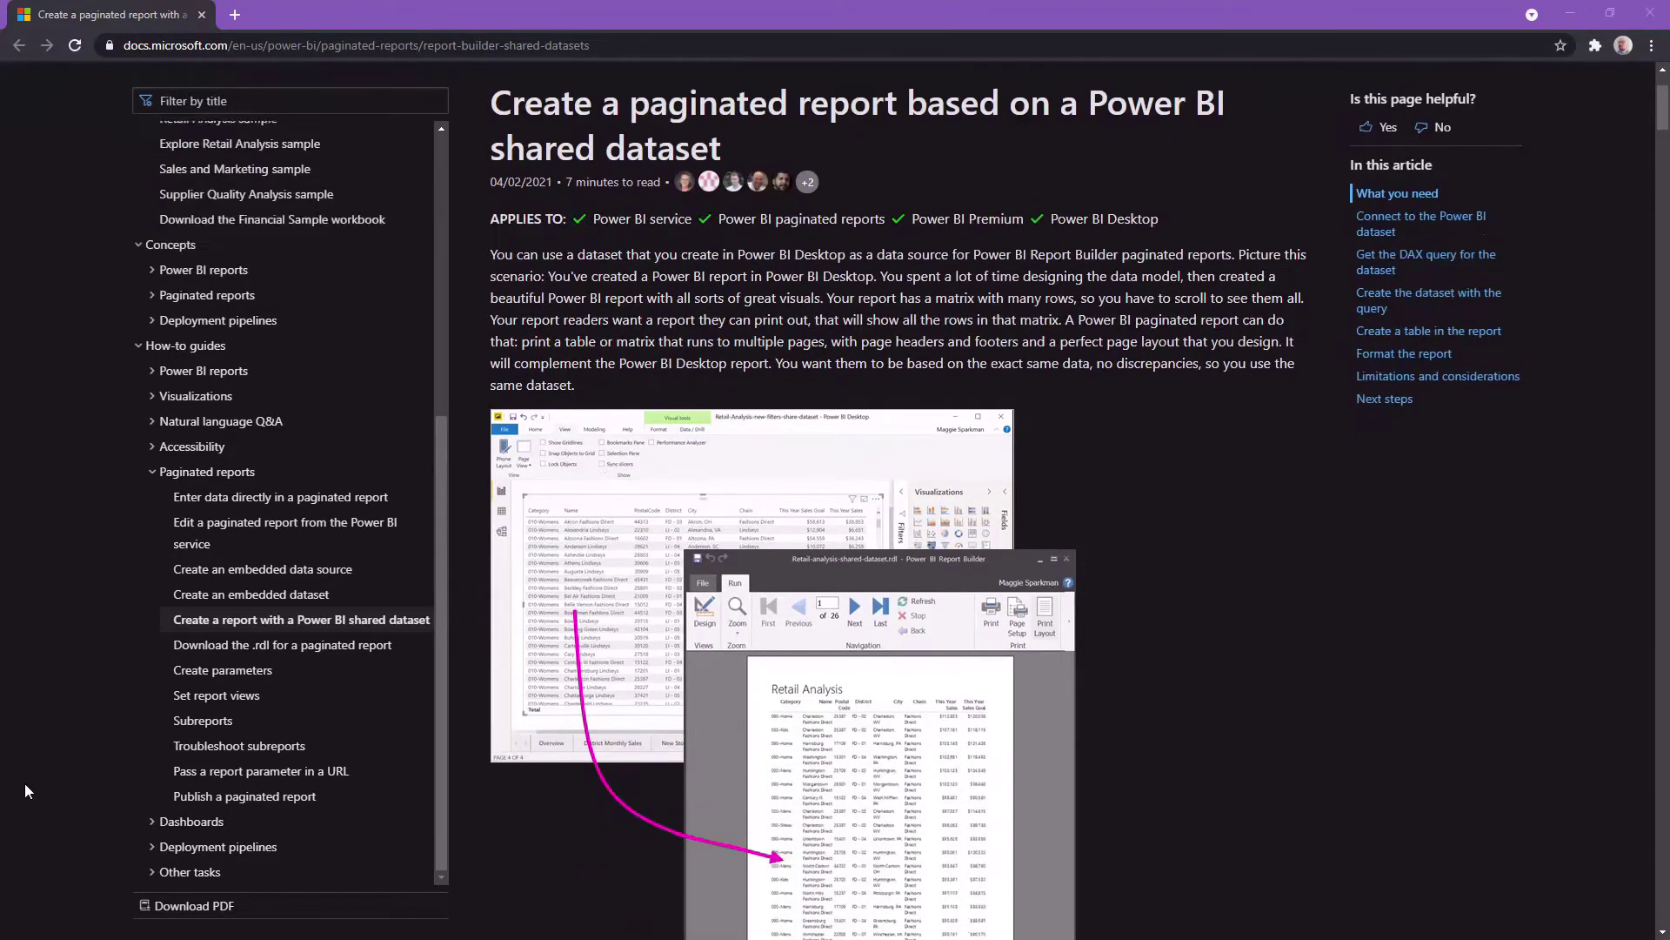
{"action": "scroll", "coordinate": [24, 783], "scroll_direction": "down", "scroll_amount": 20}
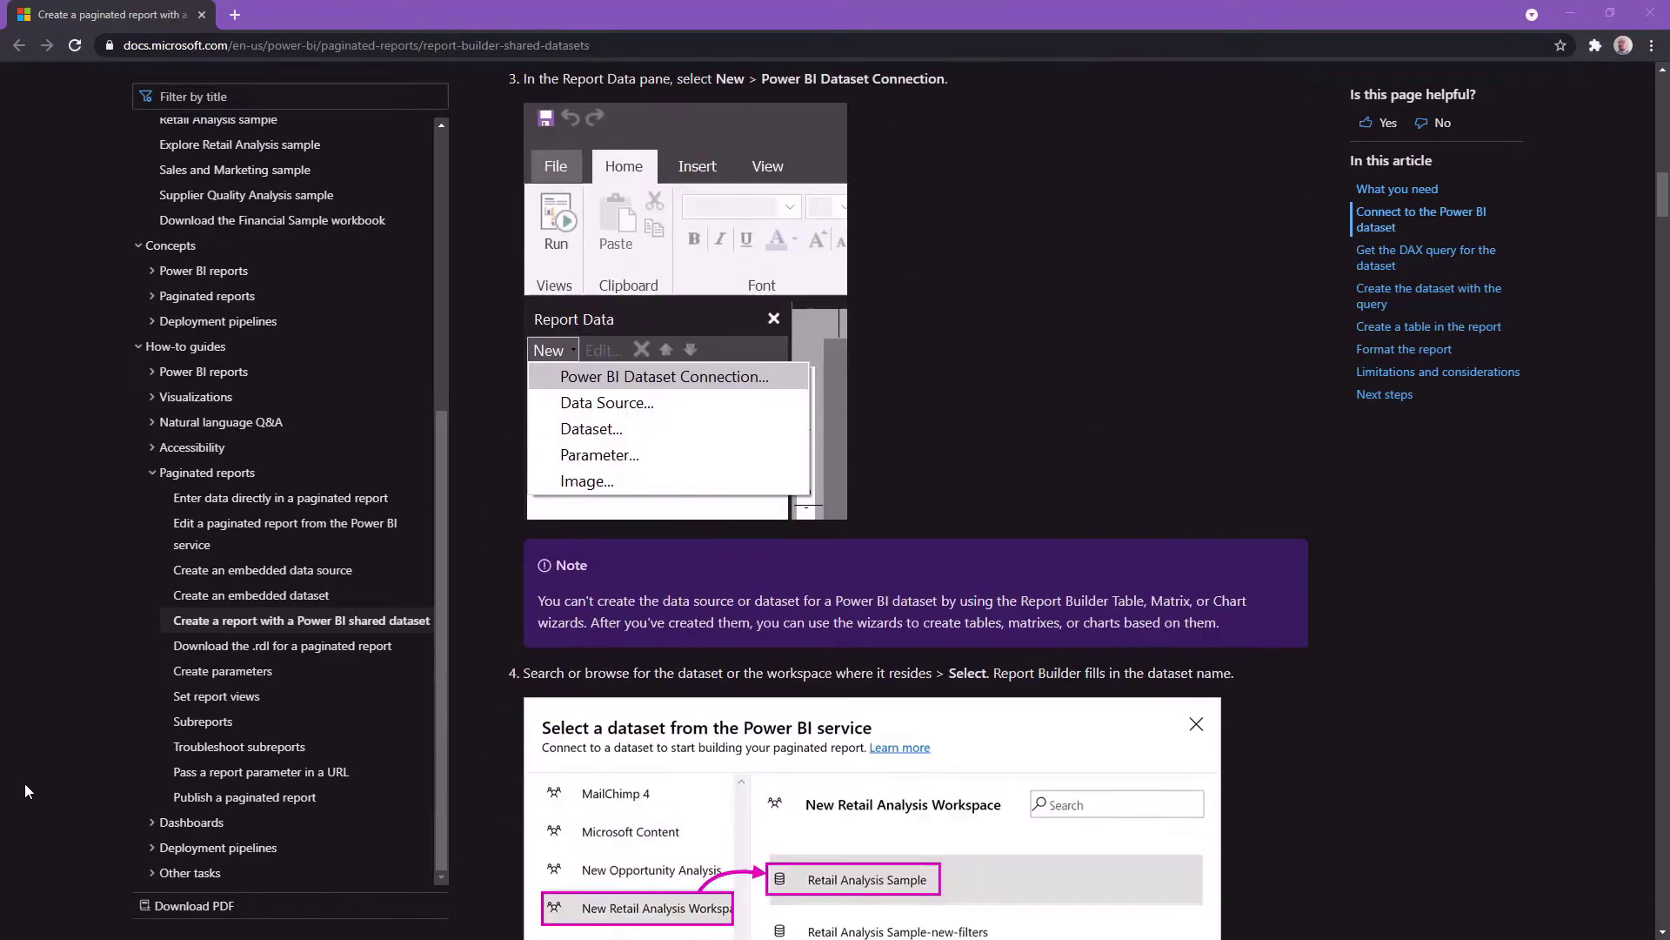
{"action": "scroll", "coordinate": [24, 783], "scroll_direction": "down", "scroll_amount": 20}
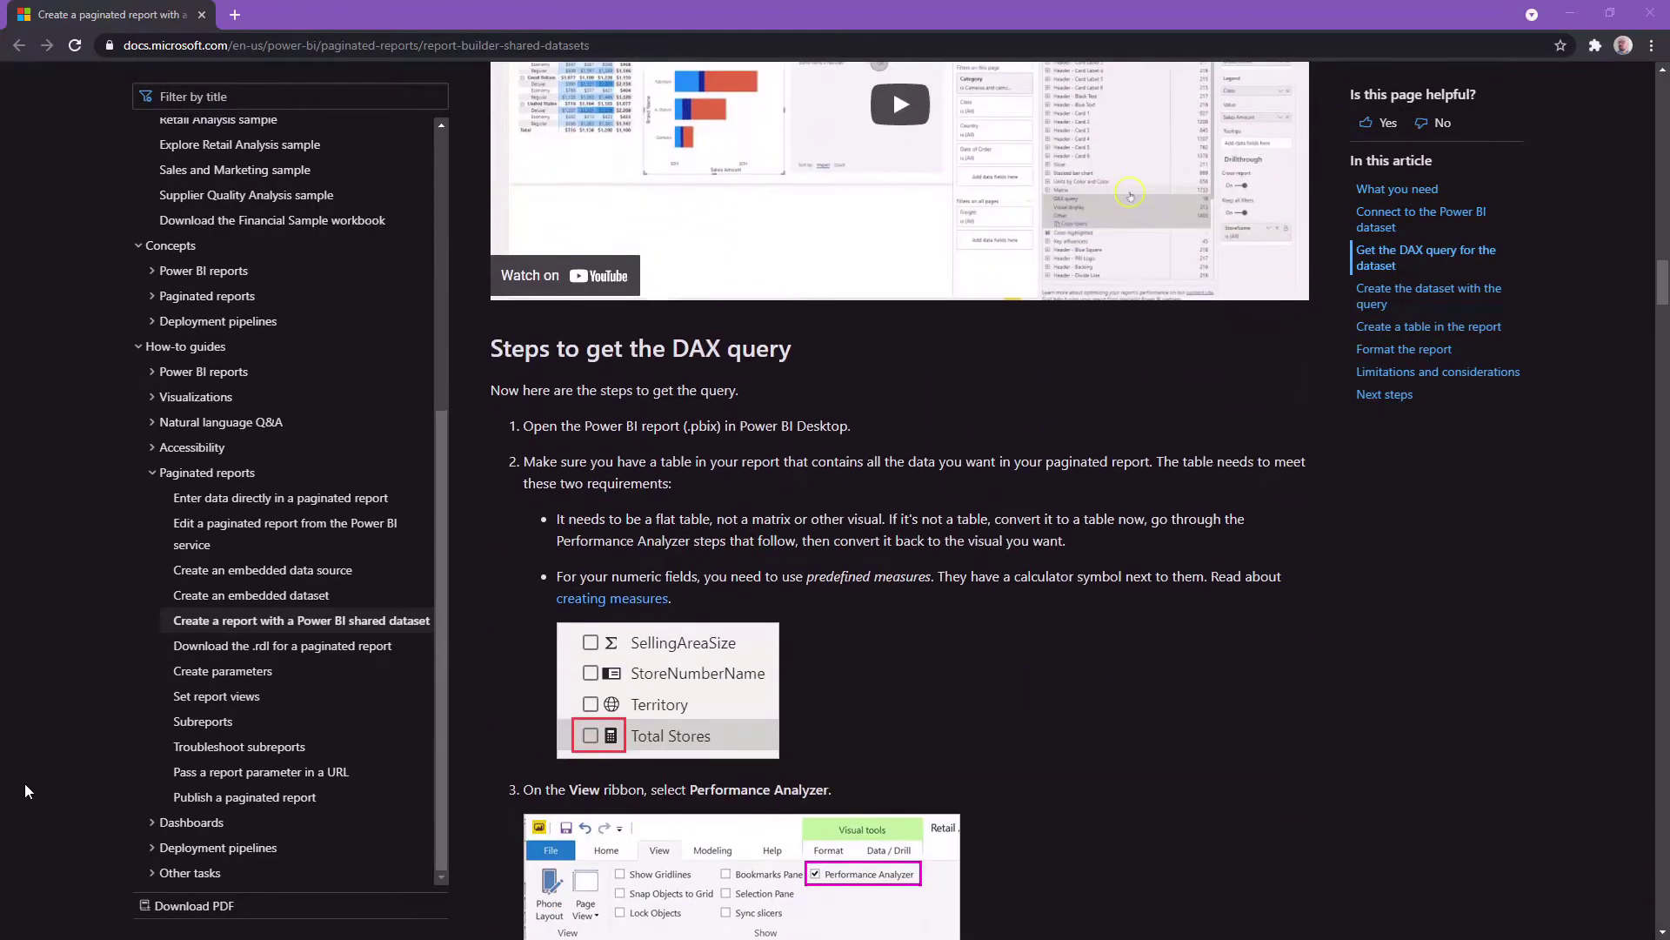
{"action": "scroll", "coordinate": [24, 790], "scroll_direction": "down", "scroll_amount": 20}
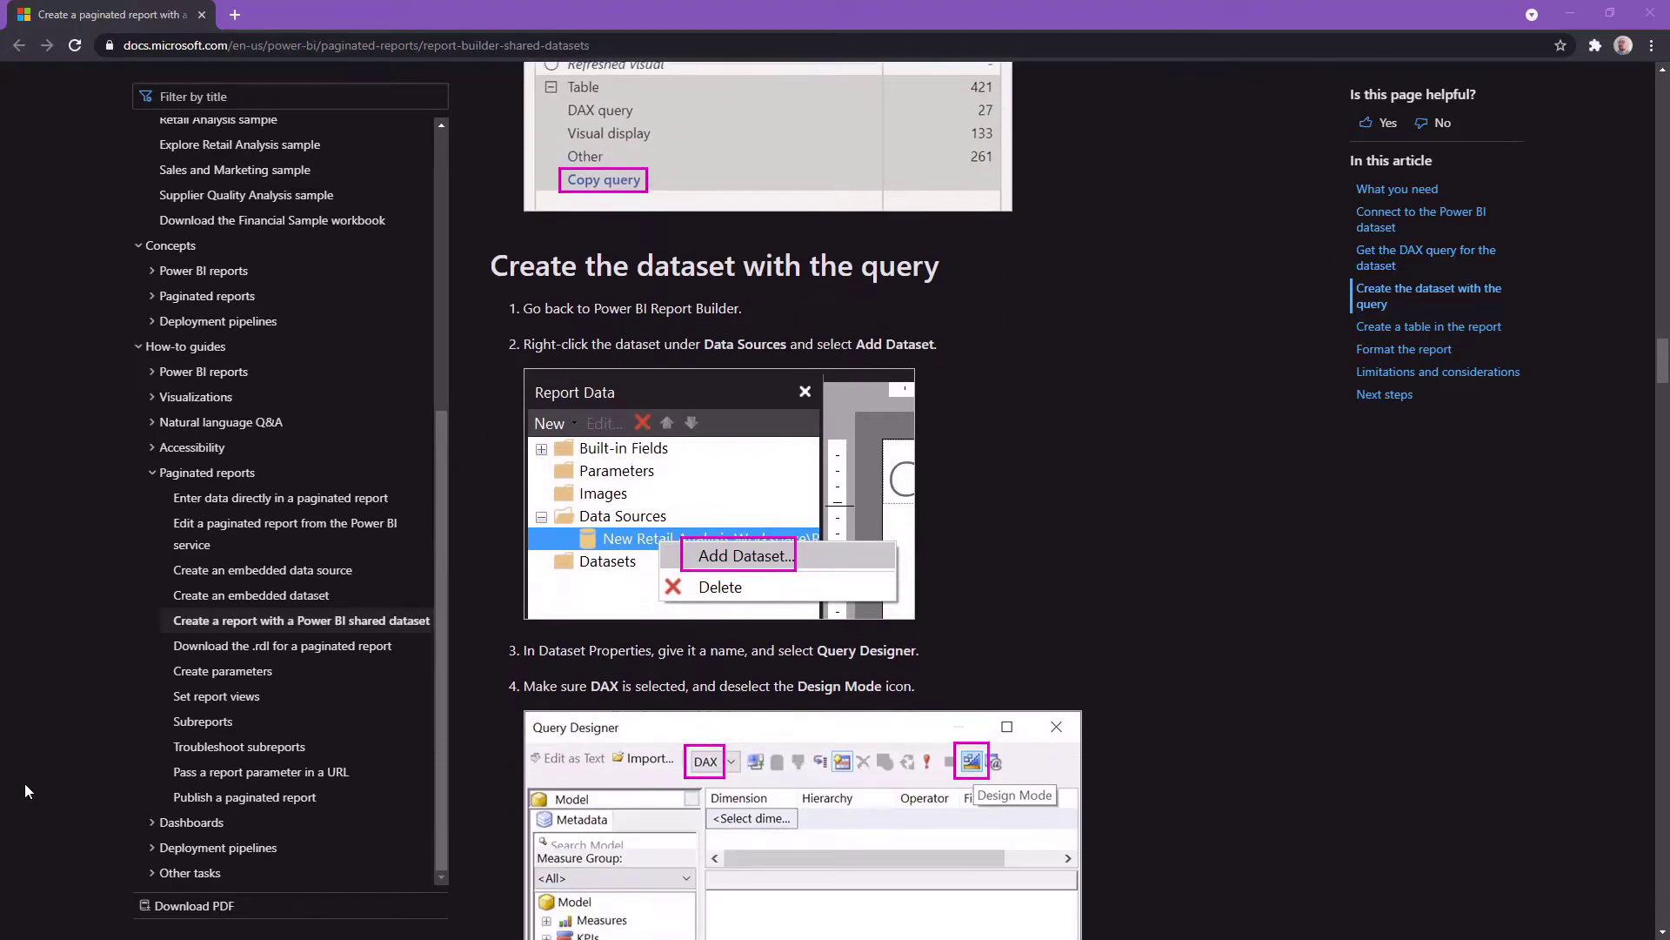
{"action": "scroll", "coordinate": [25, 787], "scroll_direction": "down", "scroll_amount": 6}
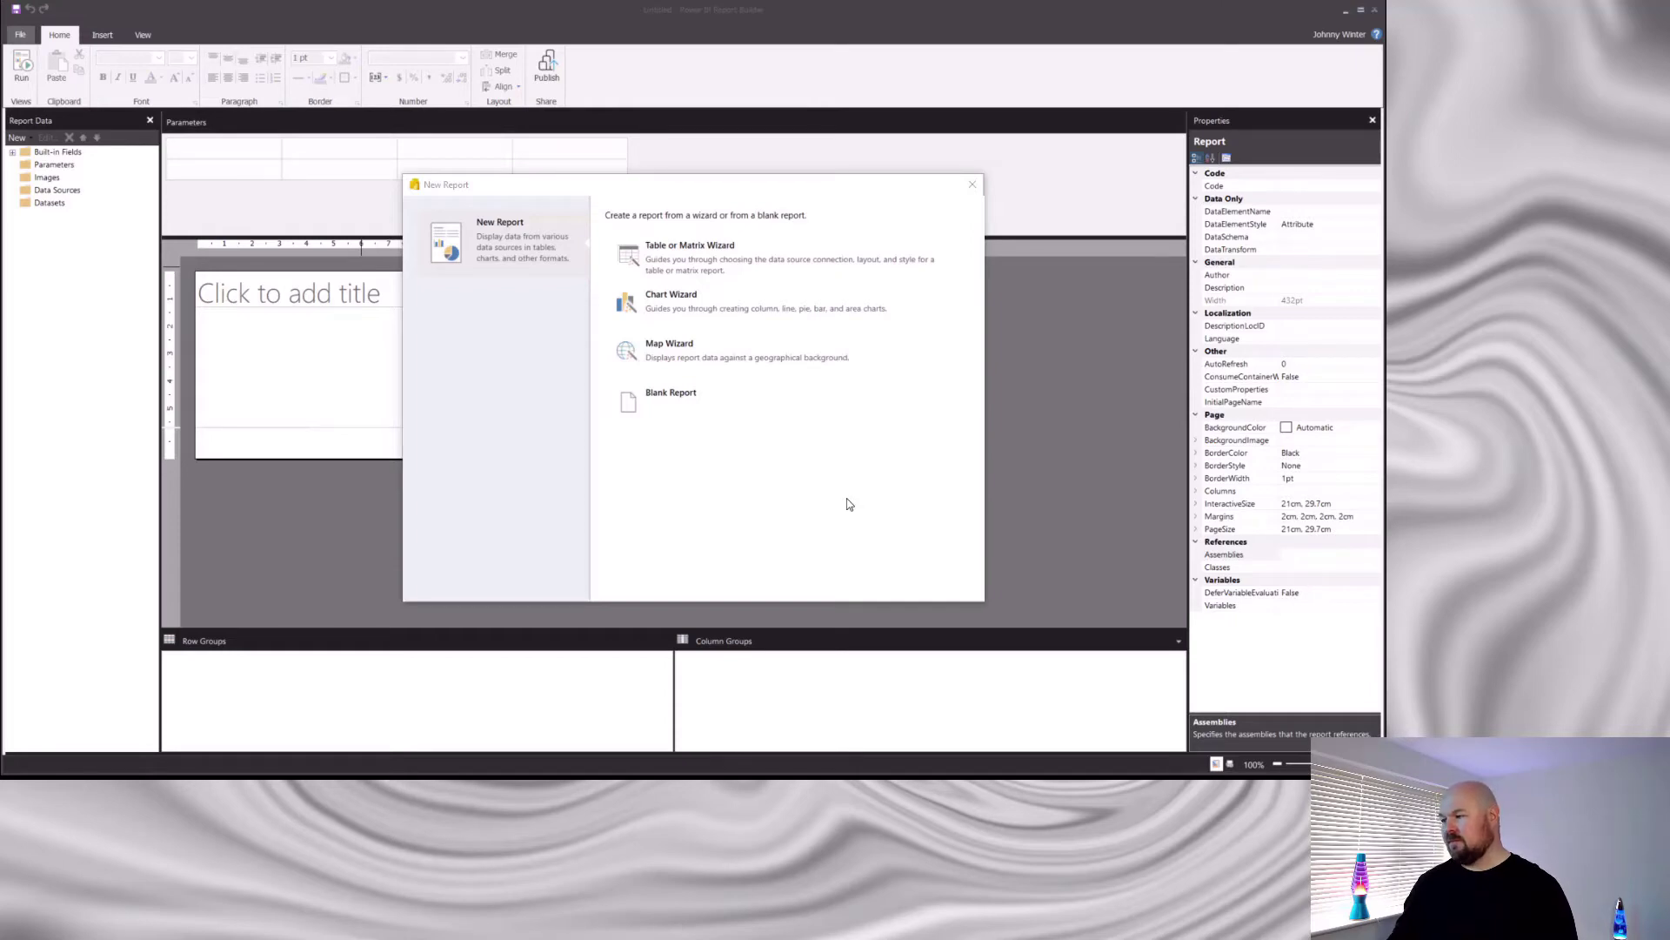
{"action": "left_click", "coordinate": [673, 258]}
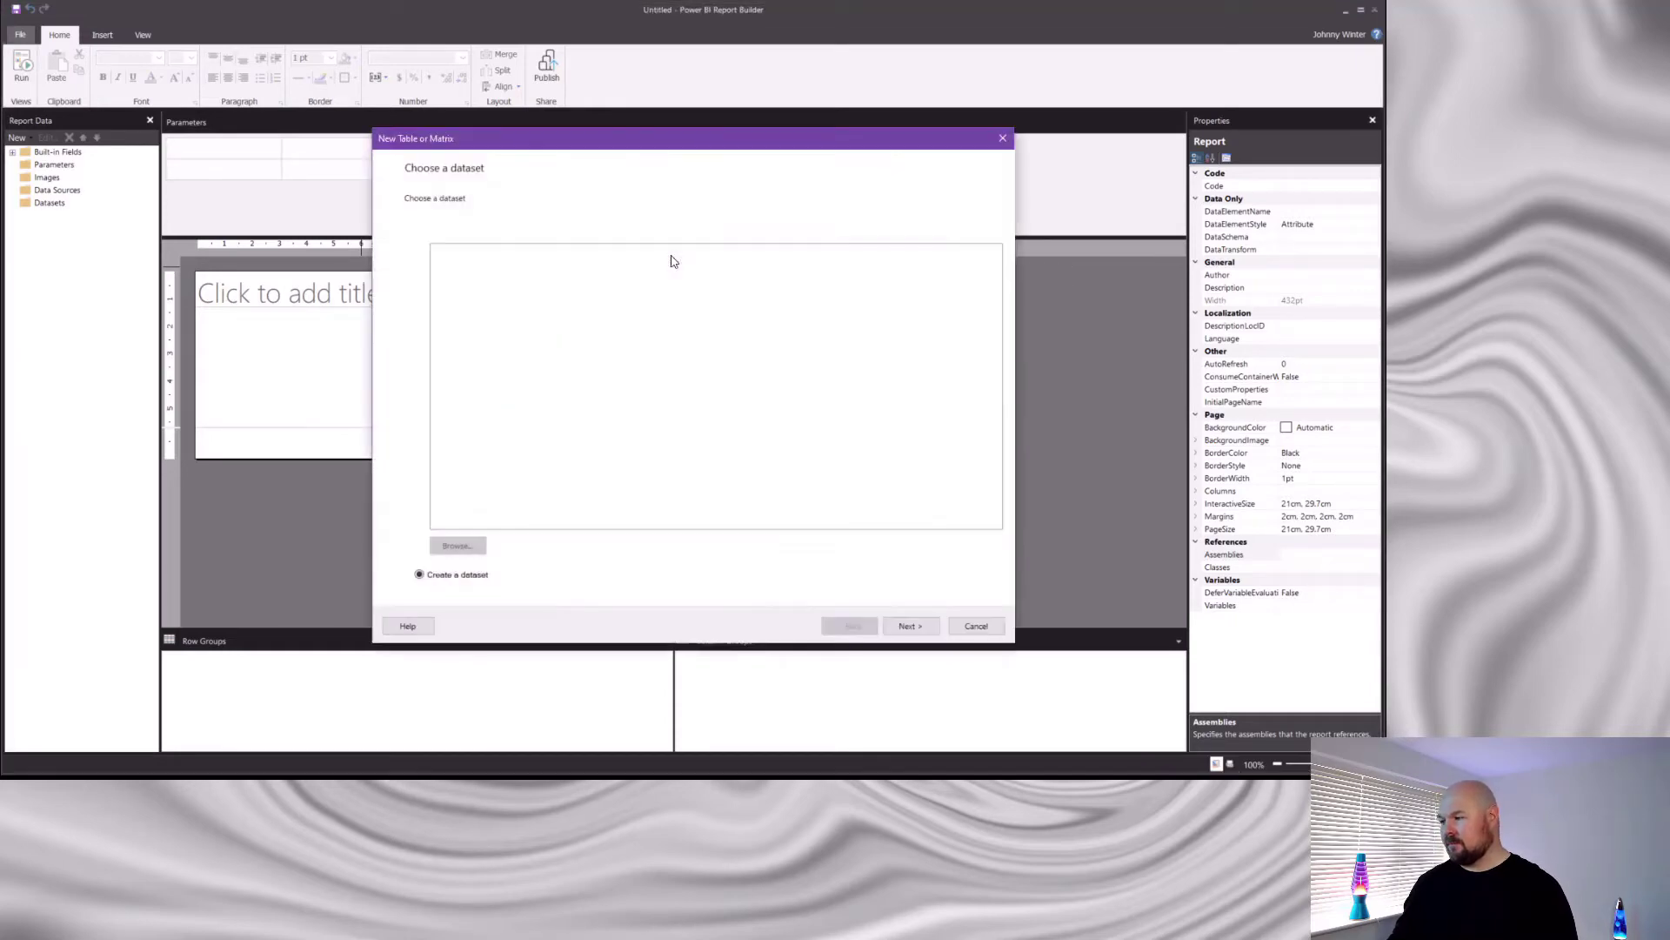
{"action": "left_click", "coordinate": [914, 627]}
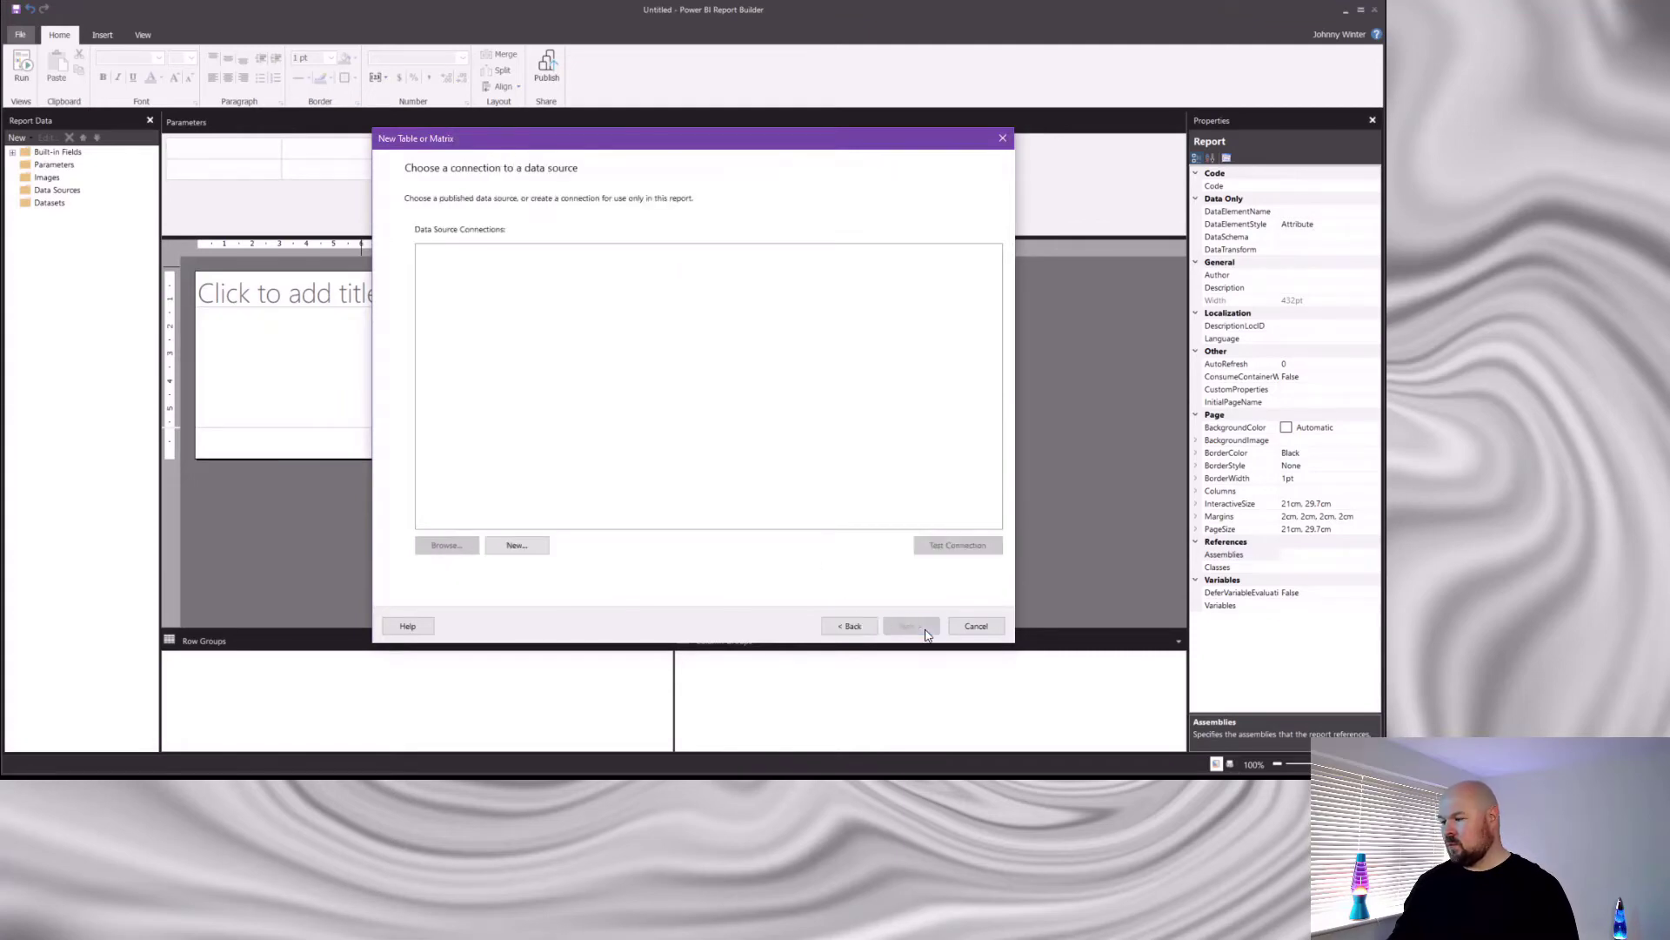
{"action": "left_click", "coordinate": [518, 546]}
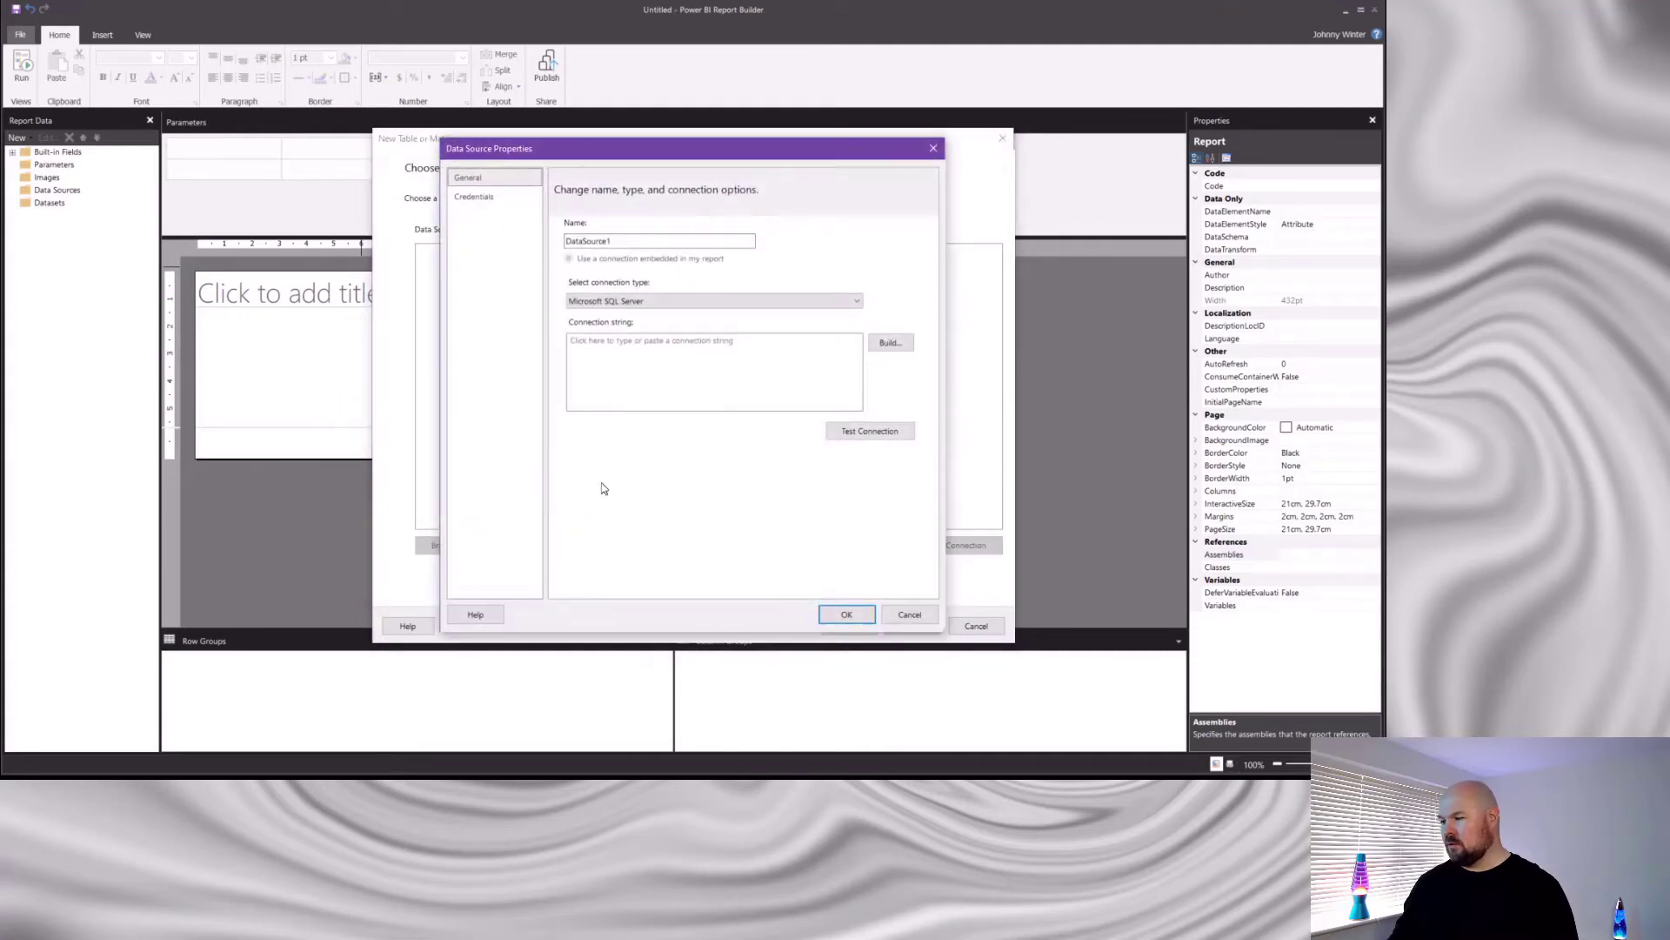
{"action": "left_click", "coordinate": [857, 303]}
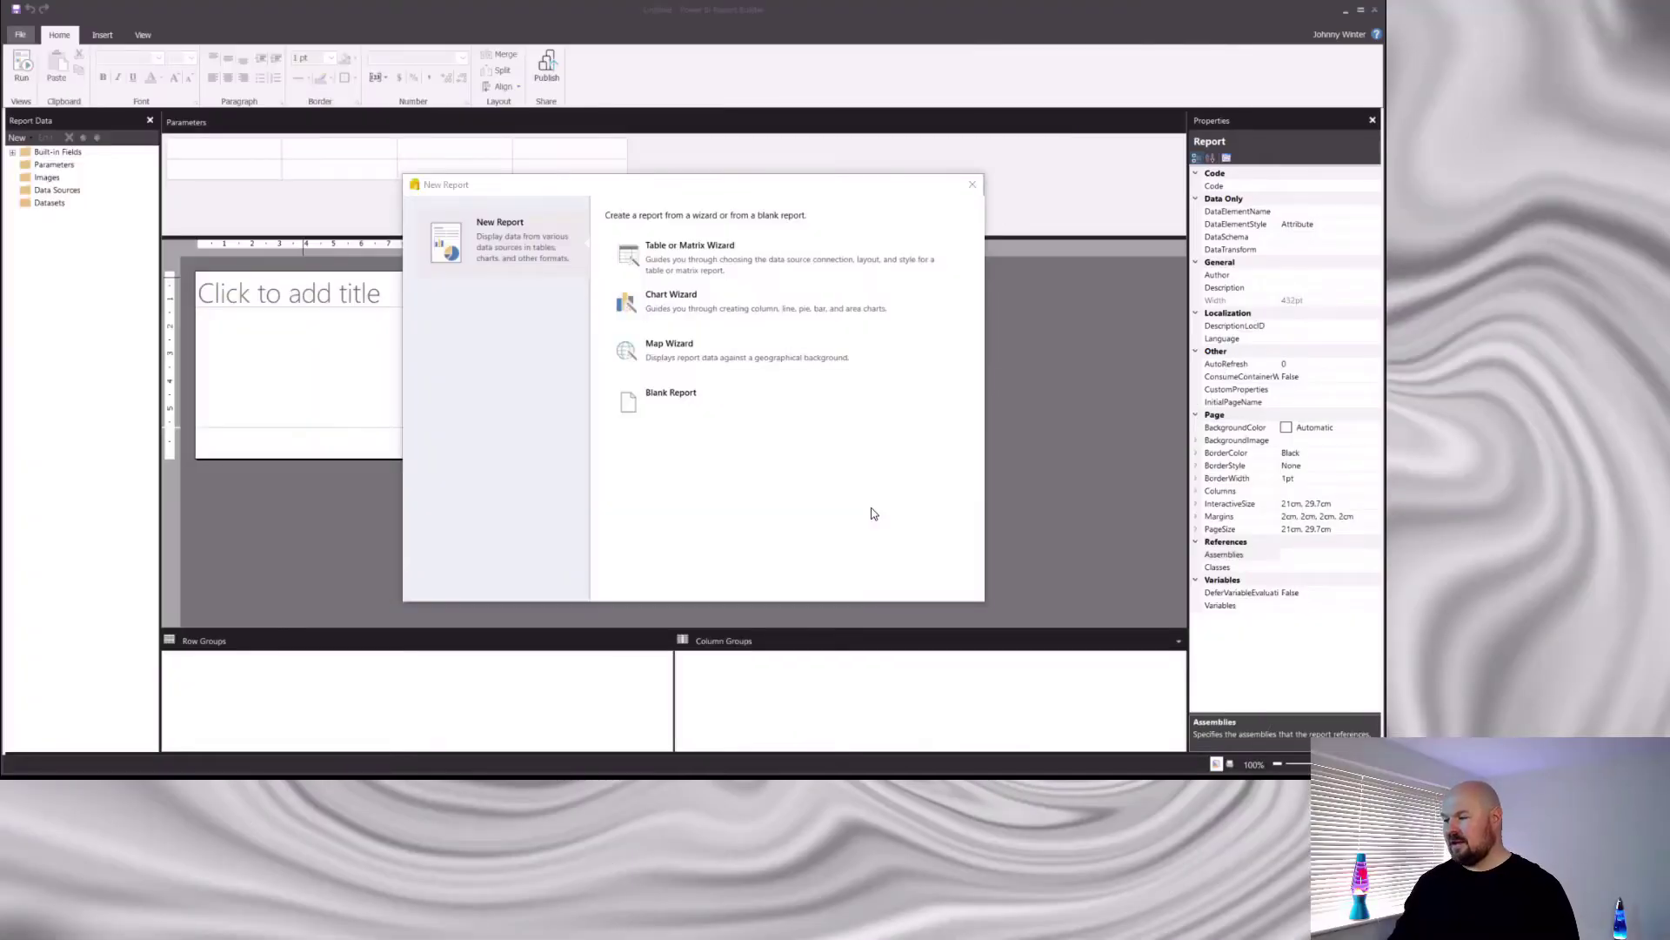
In Power BI Report Builder, start a blank report and add a Power BI dataset connection to Contoso Retail Dataset in My Workspace
{"action": "left_click", "coordinate": [693, 399]}
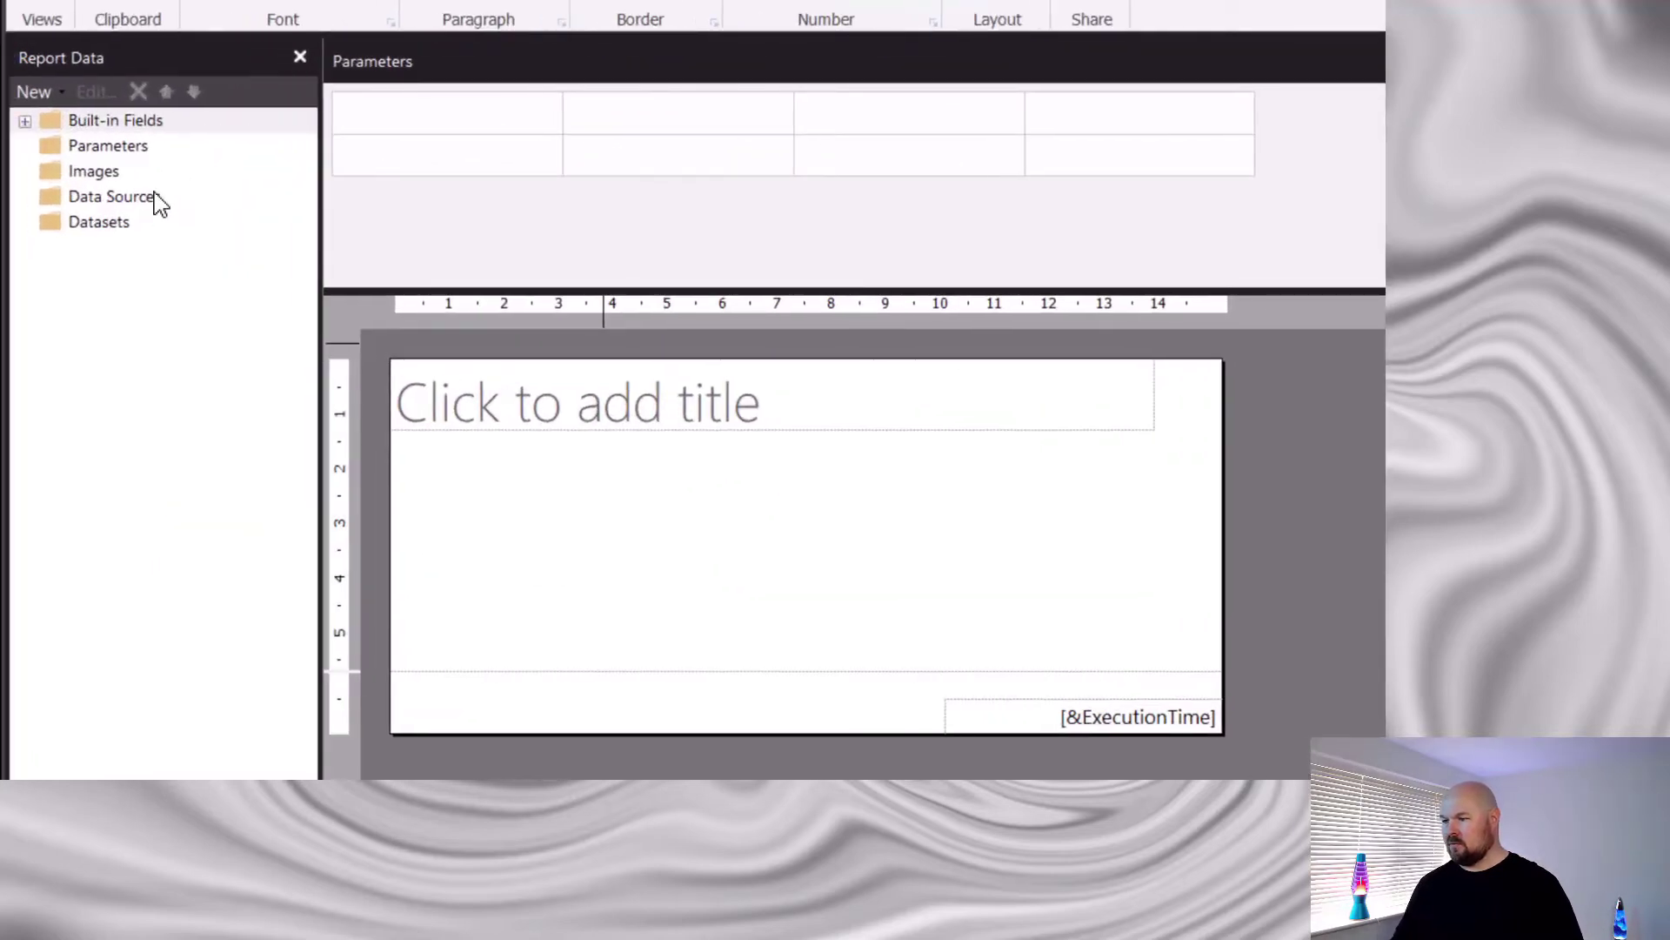
{"action": "right_click", "coordinate": [159, 203]}
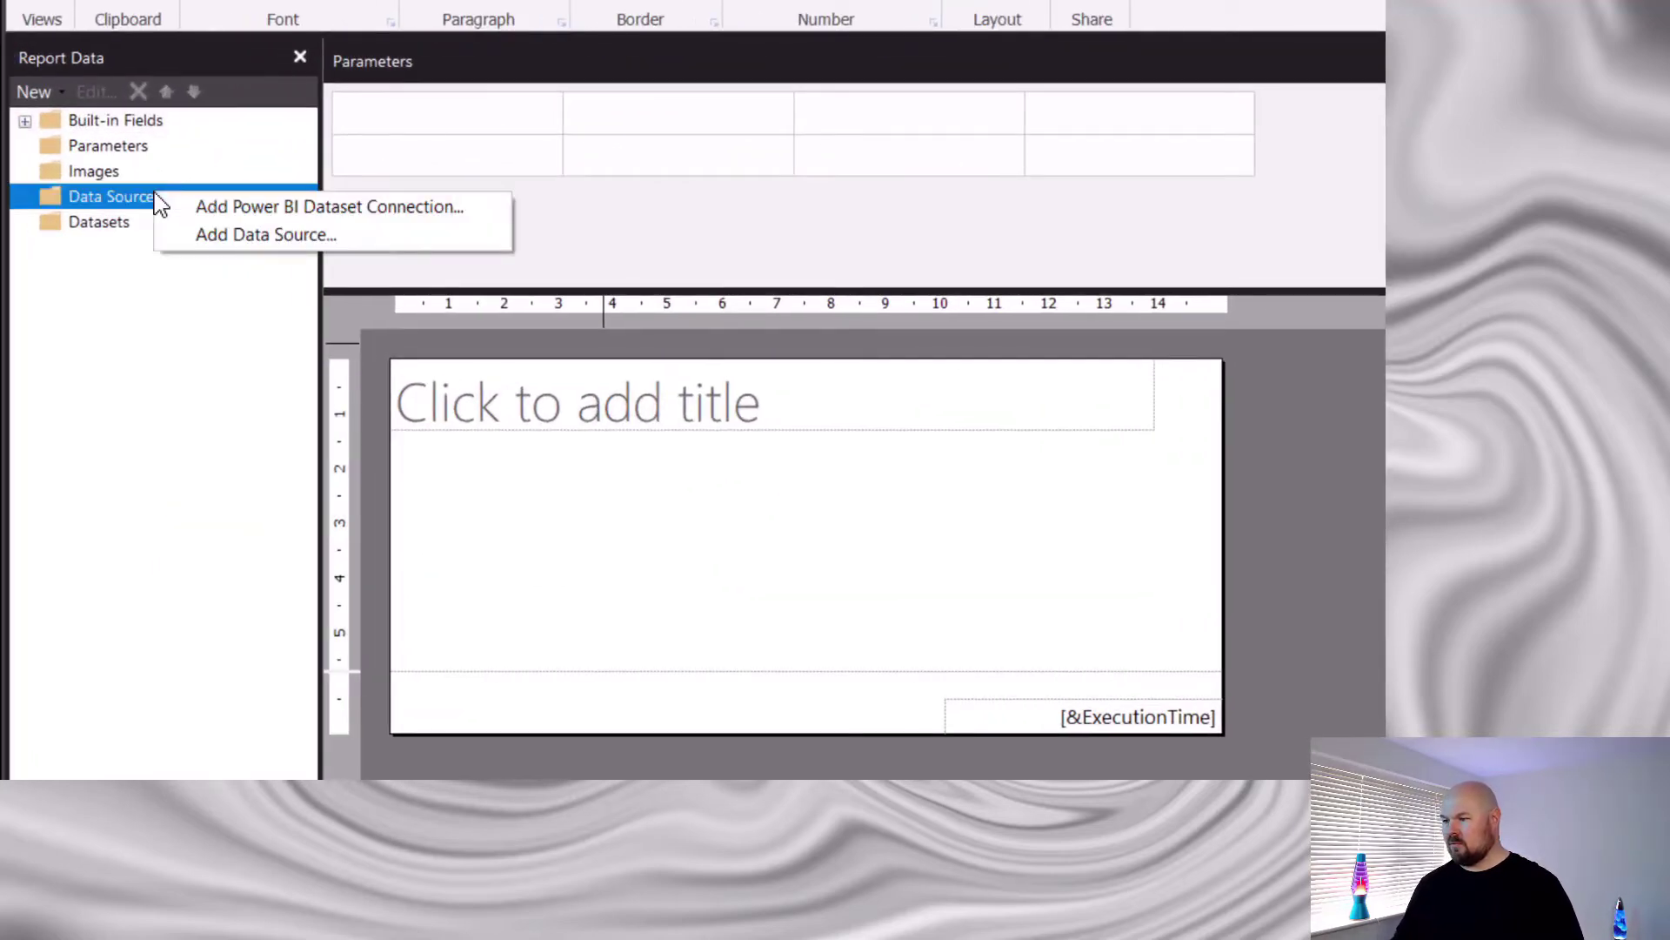
{"action": "left_click", "coordinate": [215, 209]}
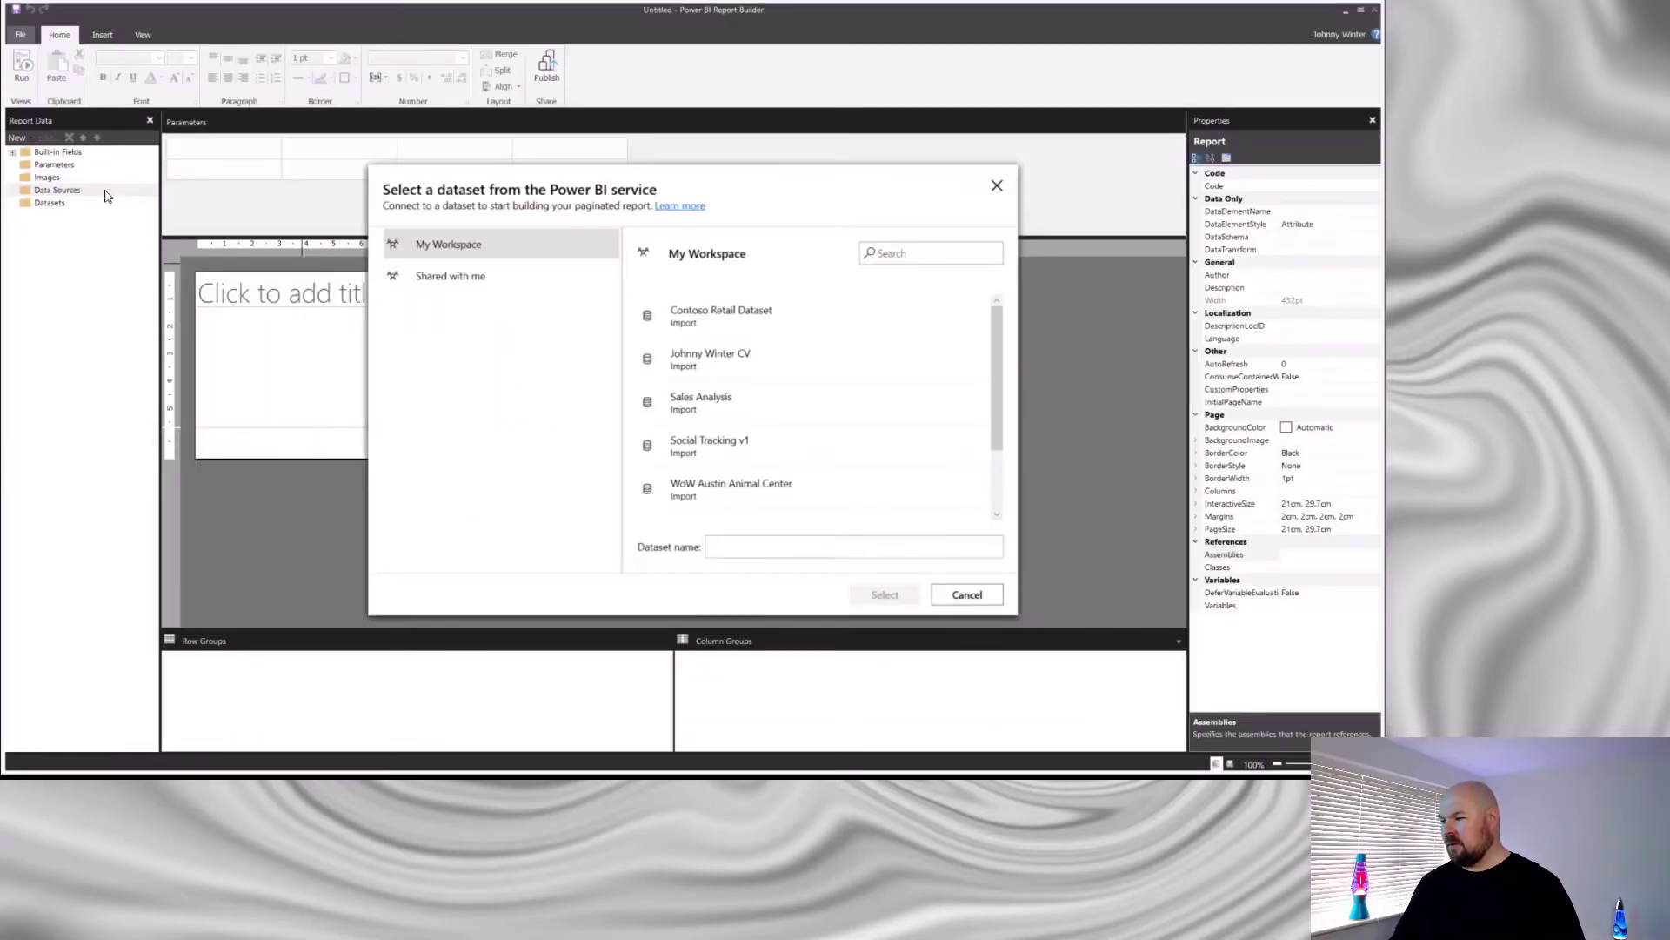
{"action": "left_click", "coordinate": [703, 322]}
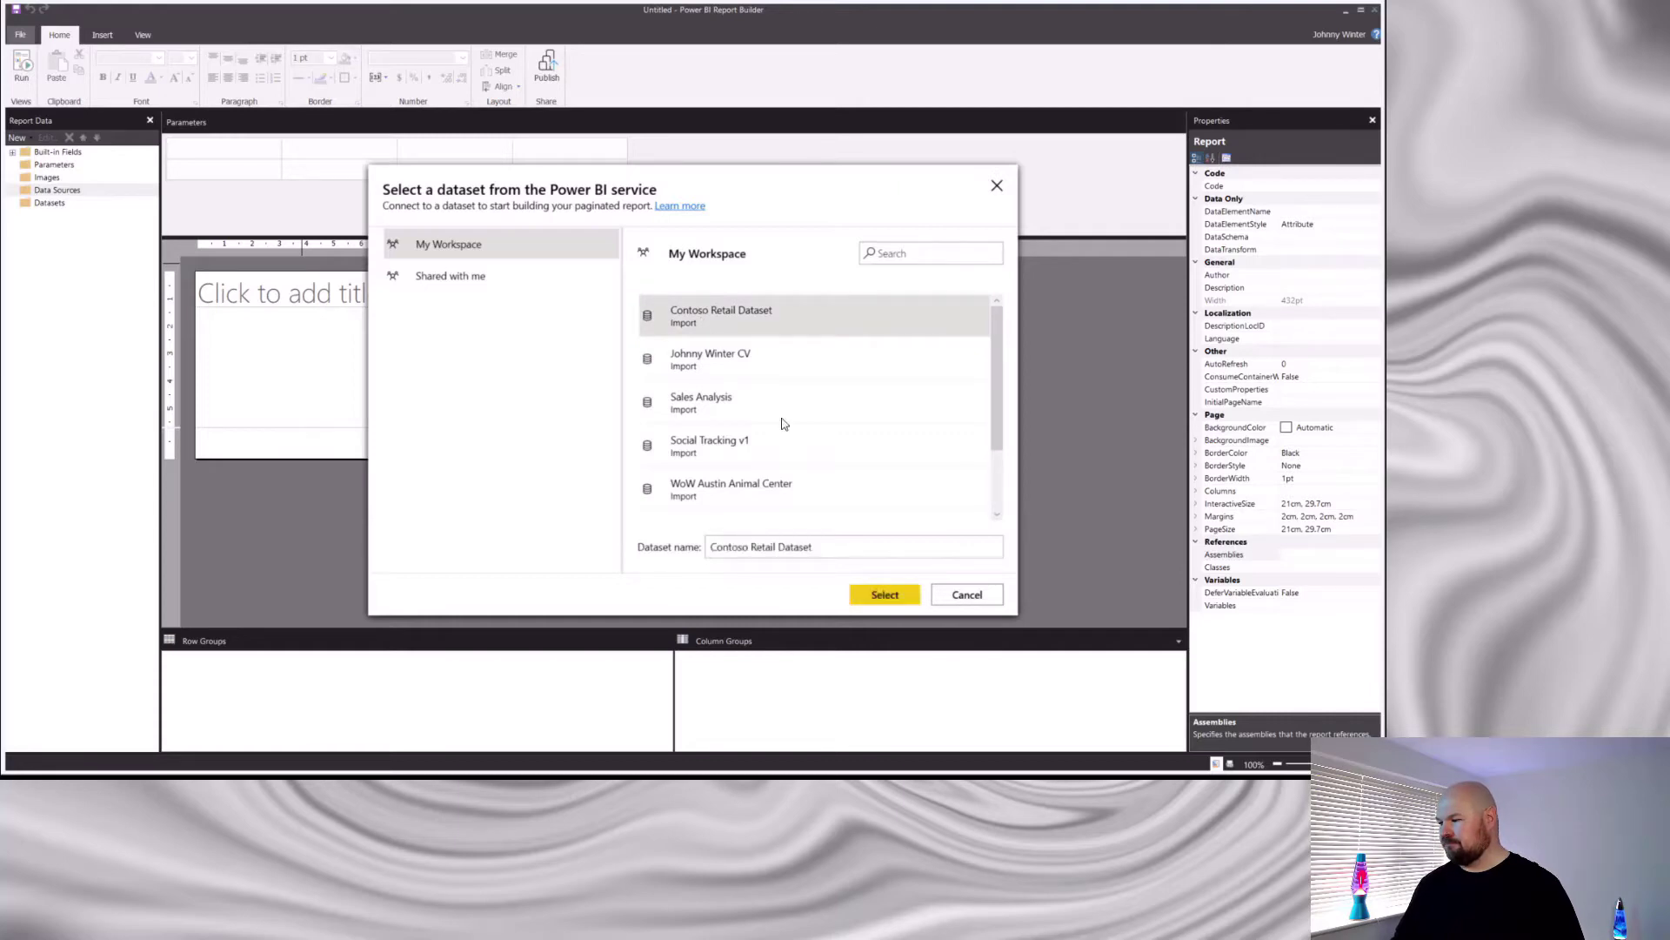
{"action": "left_click", "coordinate": [860, 595]}
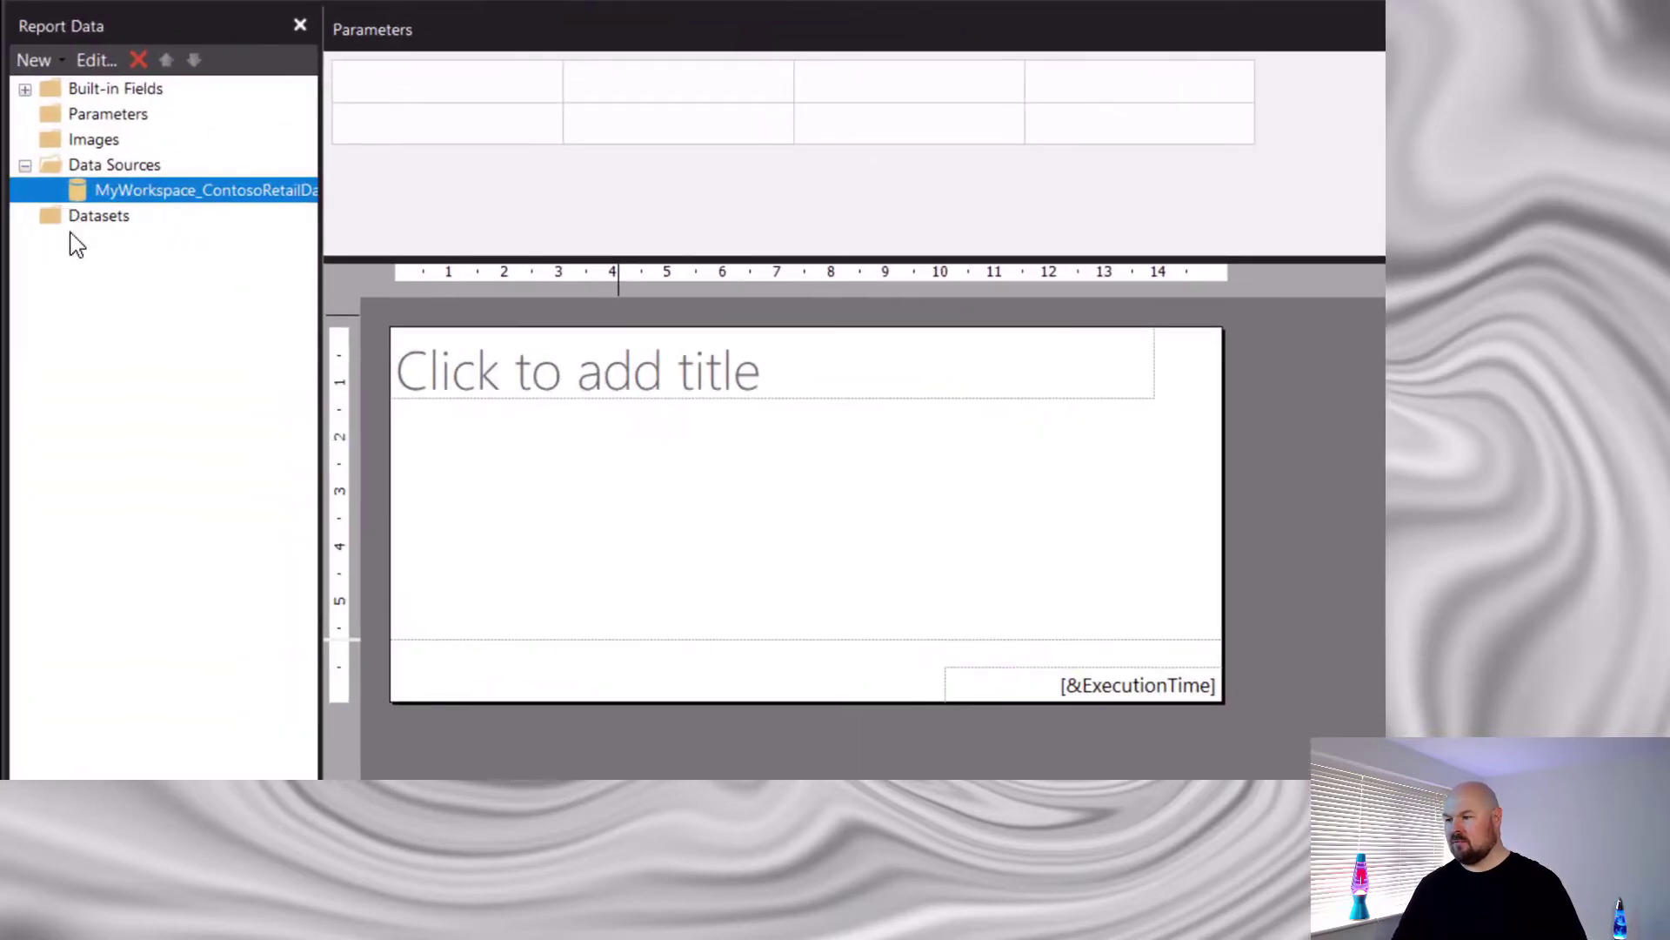
Add a report dataset named ContosoSalesData that uses the MyWorkspace_ContosoRetailDataset data source
{"action": "right_click", "coordinate": [79, 216]}
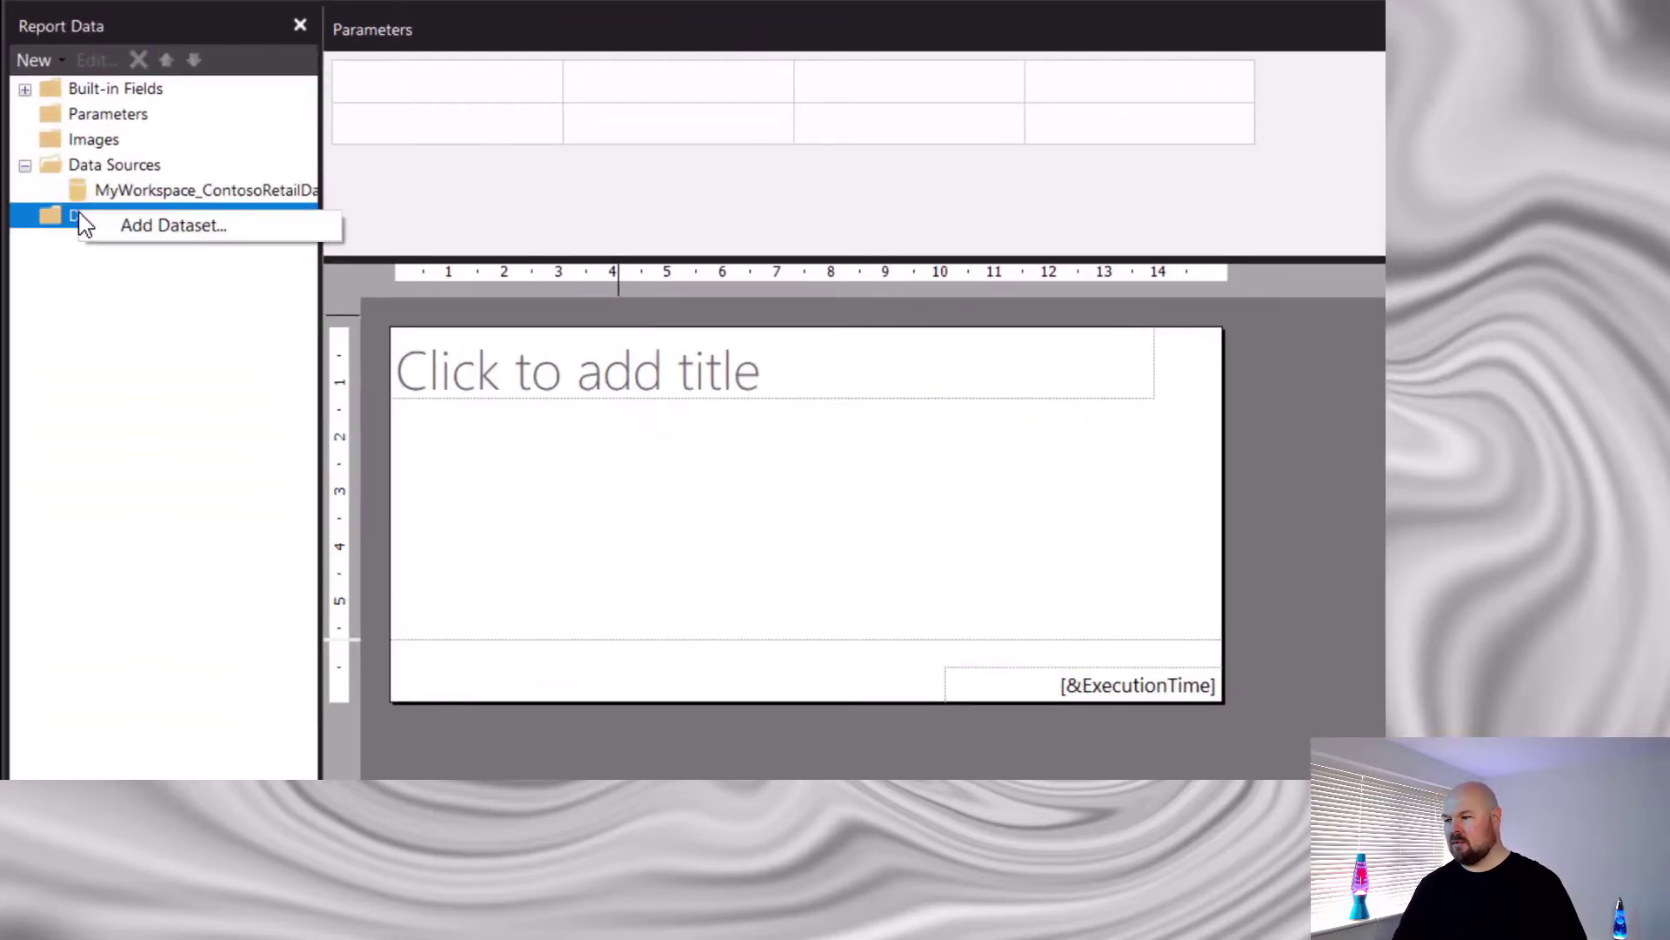
{"action": "left_click", "coordinate": [127, 231]}
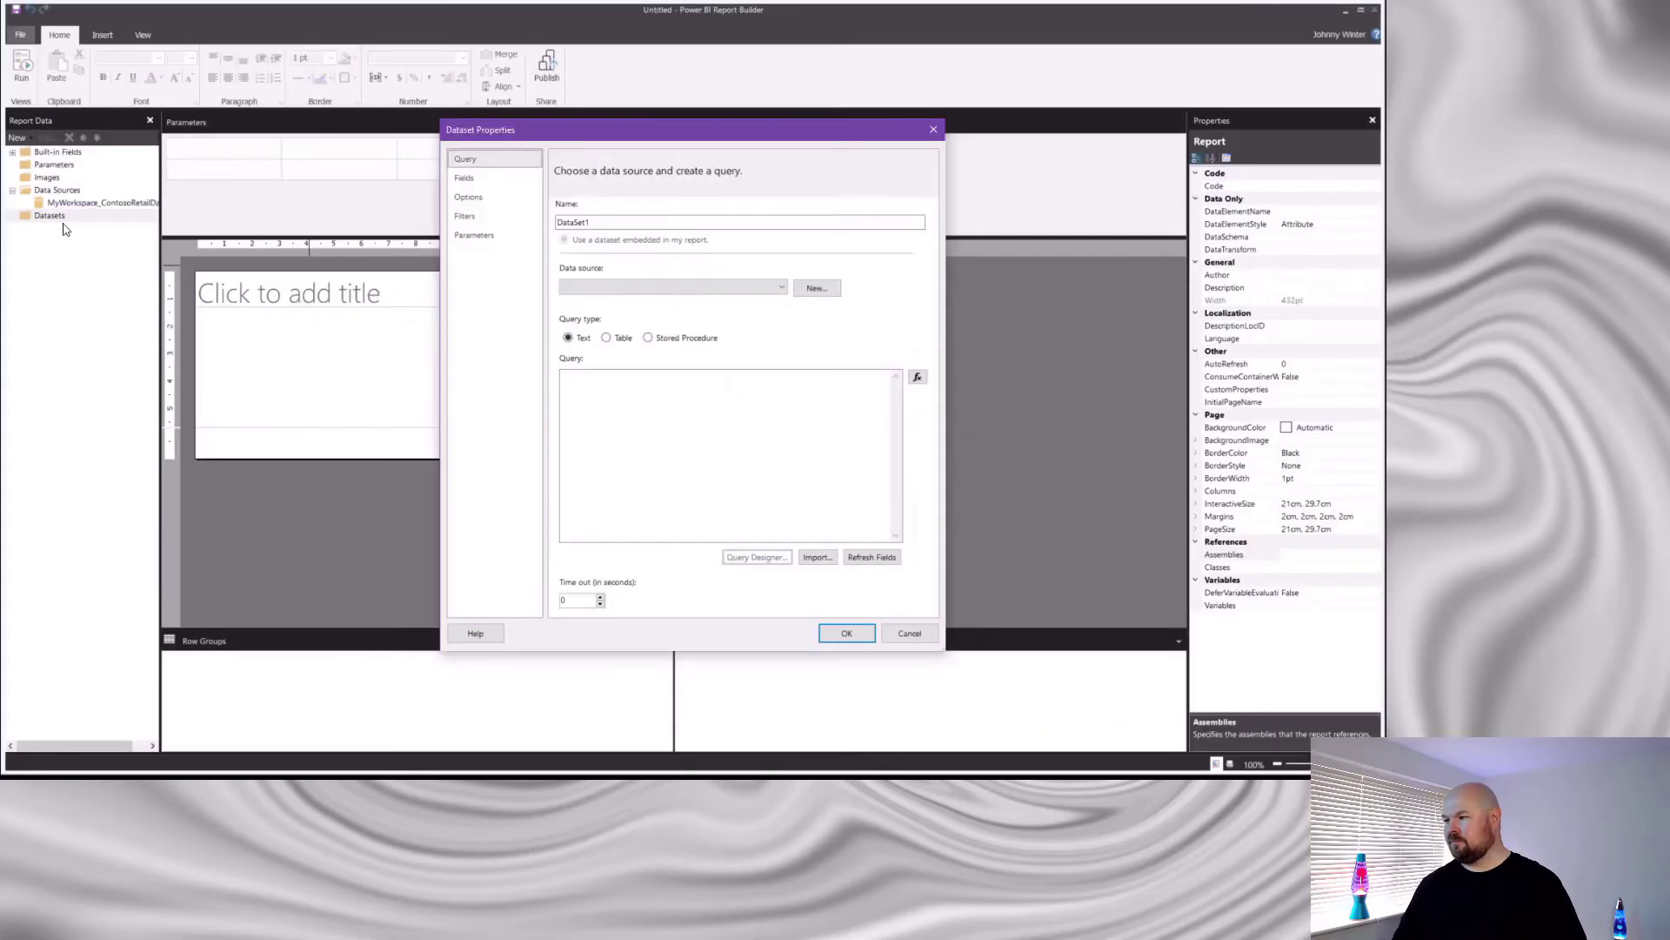
{"action": "left_click", "coordinate": [663, 224]}
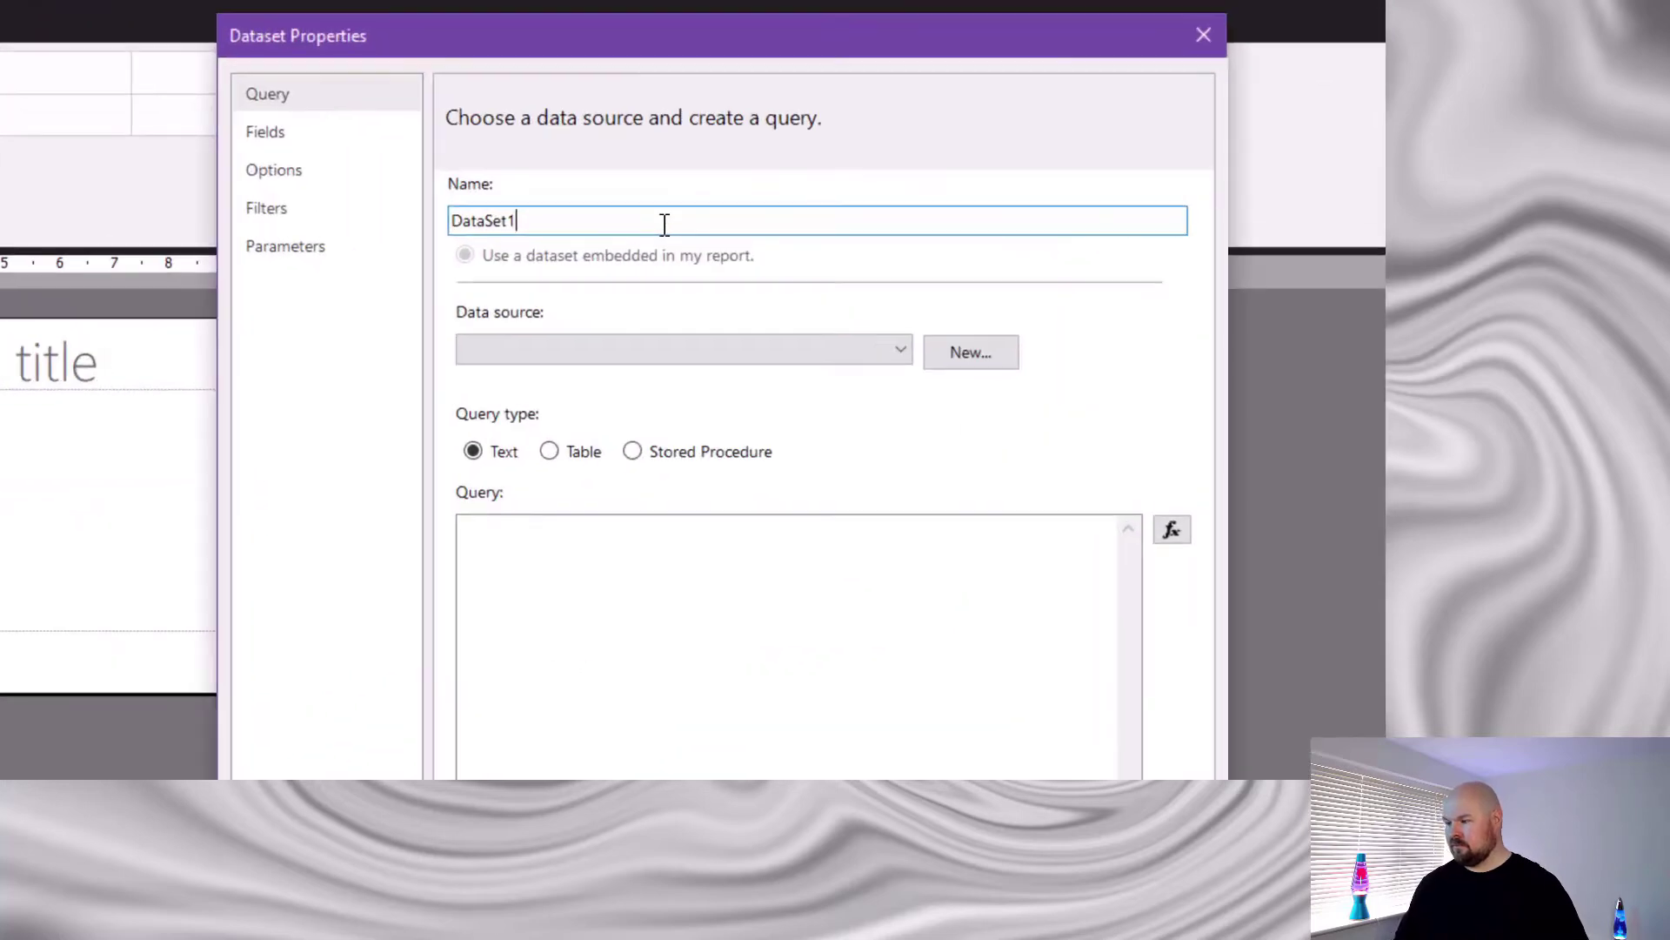
{"action": "key", "text": "BackSpace"}
{"action": "key", "text": "BackSpace"}
{"action": "key", "text": "BackSpace"}
{"action": "key", "text": "BackSpace"}
{"action": "key", "text": "BackSpace"}
{"action": "key", "text": "BackSpace"}
{"action": "key", "text": "BackSpace"}
{"action": "key", "text": "BackSpace"}
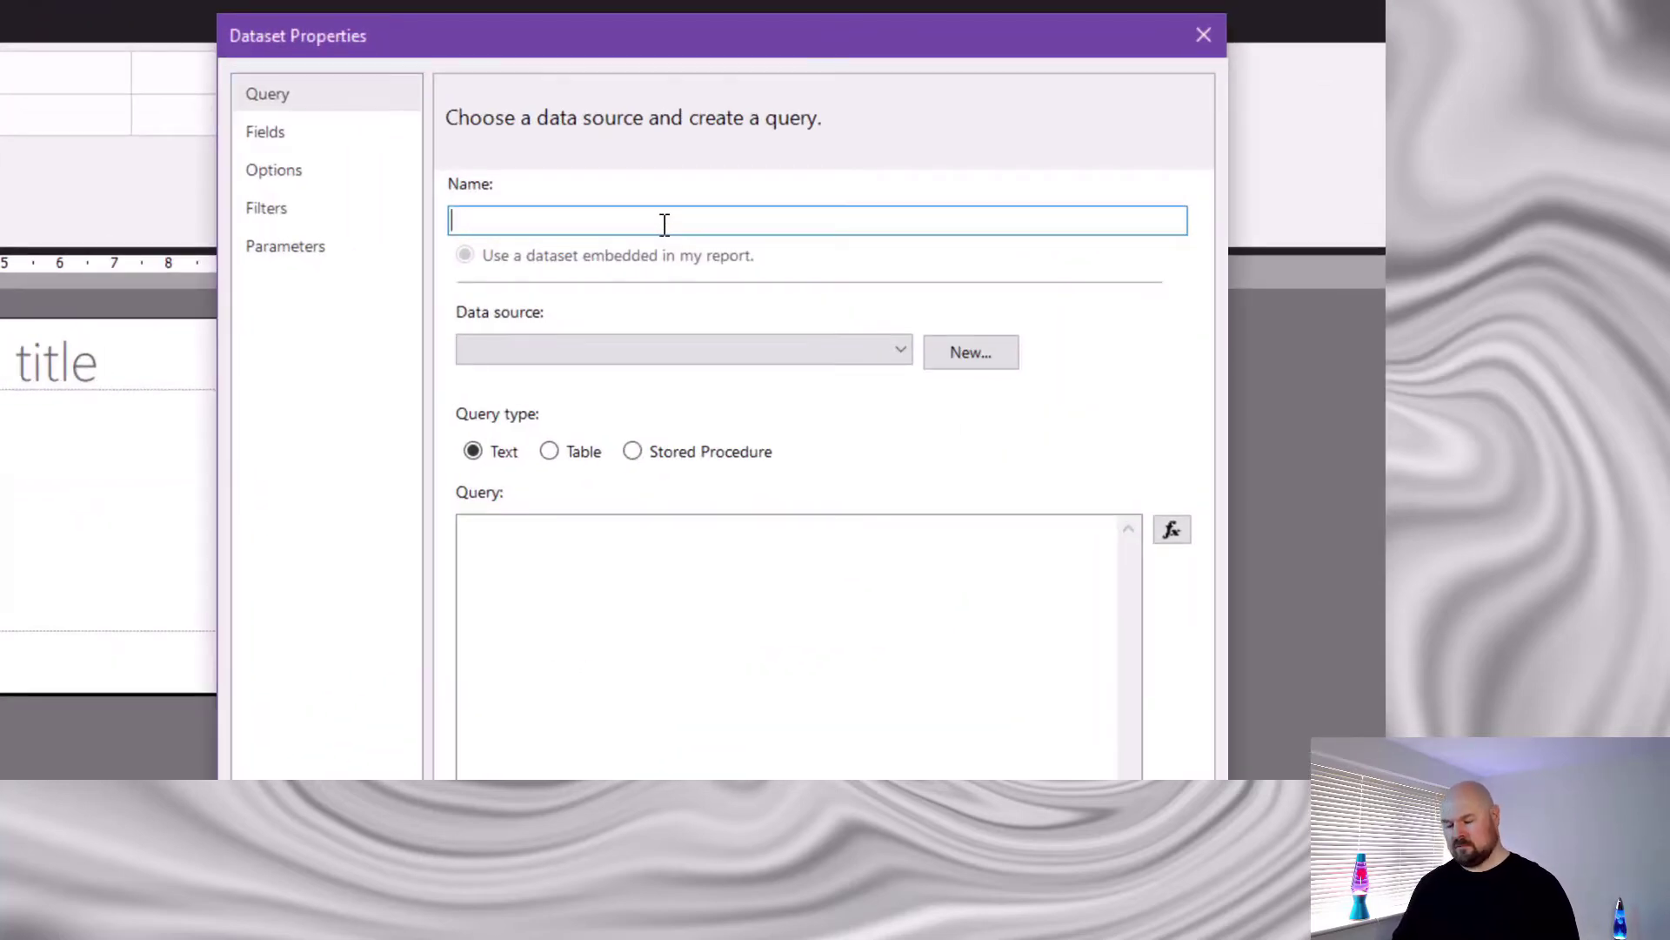
{"action": "type", "text": "ContosoSalesData"}
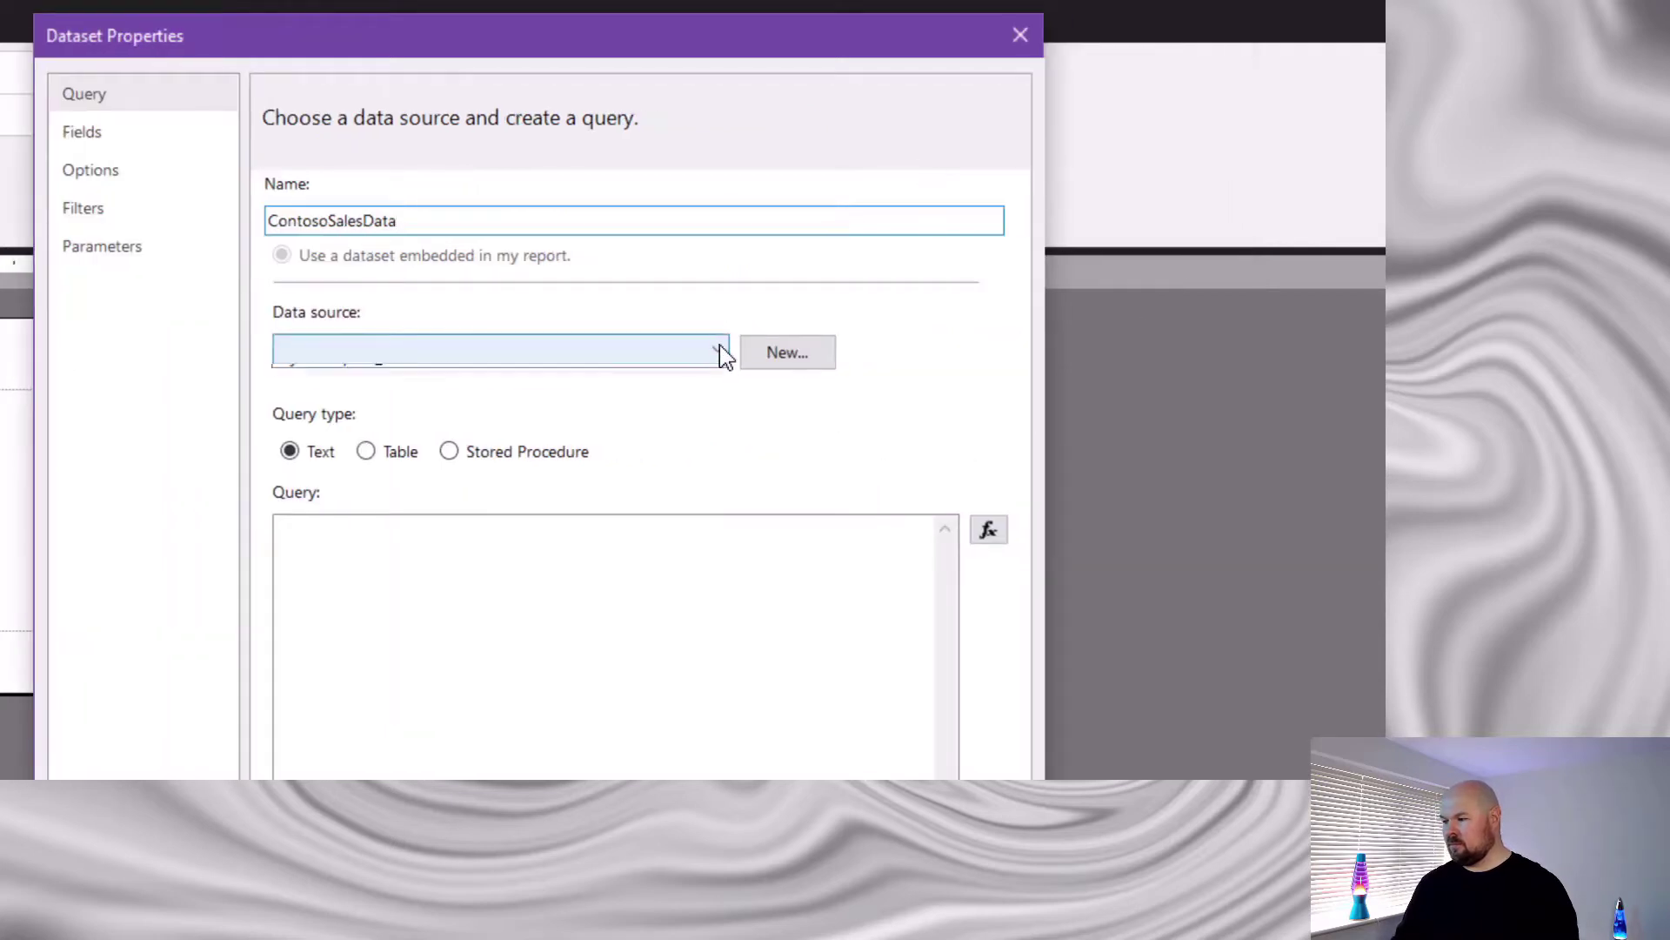
{"action": "left_click", "coordinate": [718, 347]}
{"action": "left_click", "coordinate": [668, 380]}
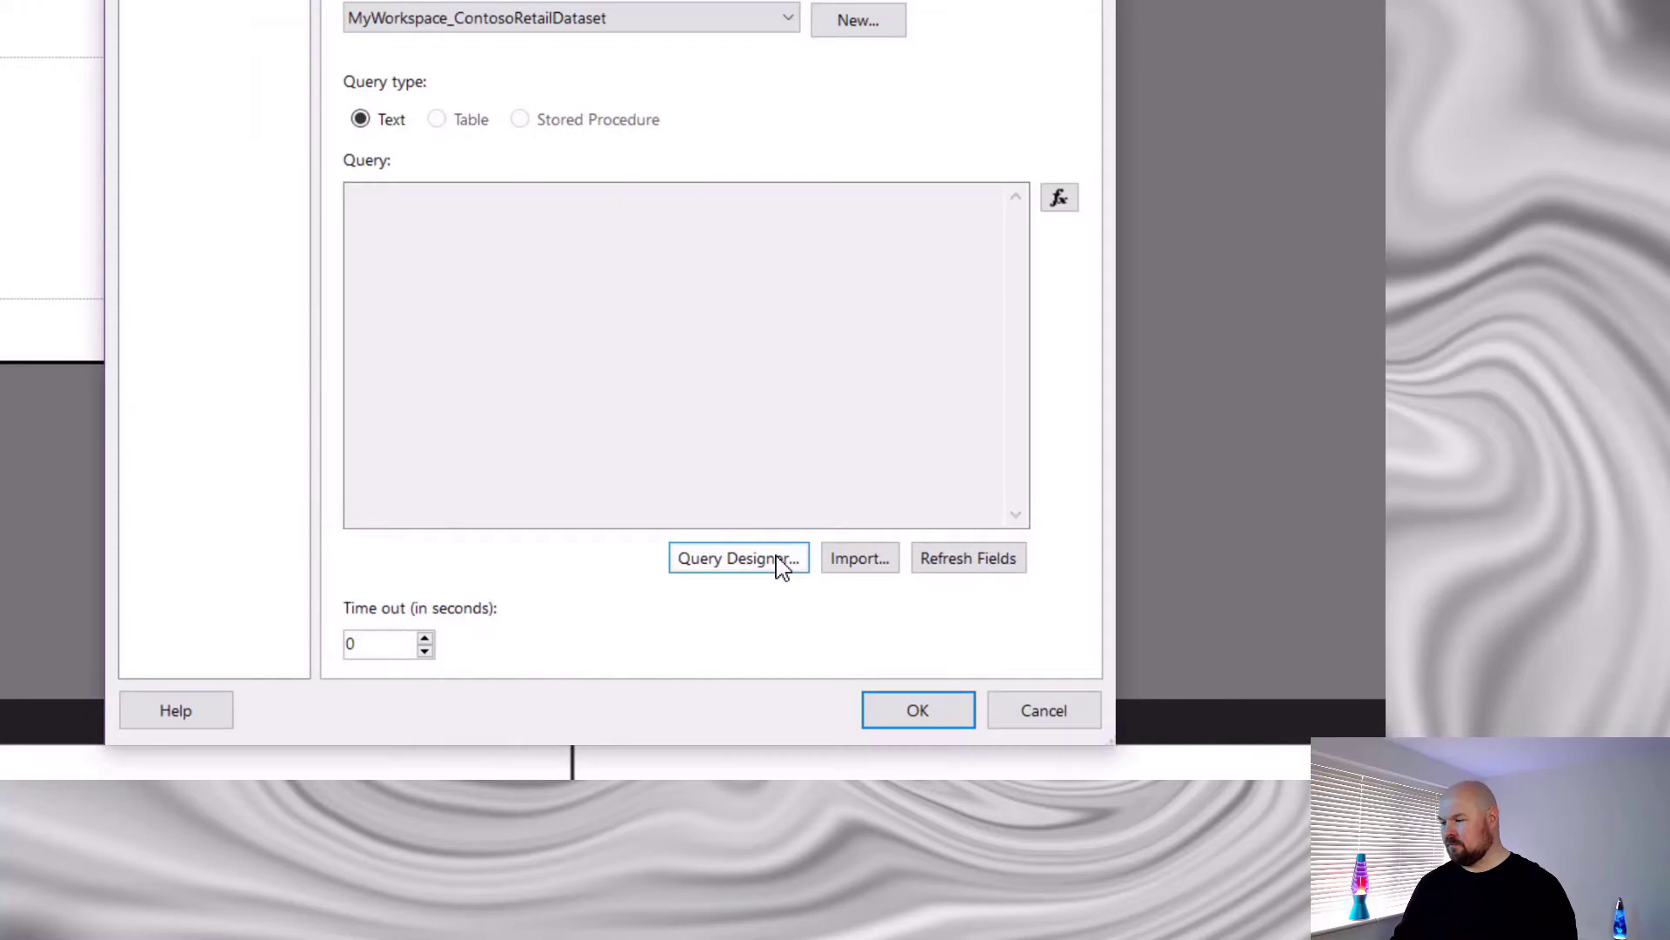
Design a DAX query for the dataset with Continent Name from Store and Calendar Year Month from Calendar
{"action": "left_click", "coordinate": [783, 566]}
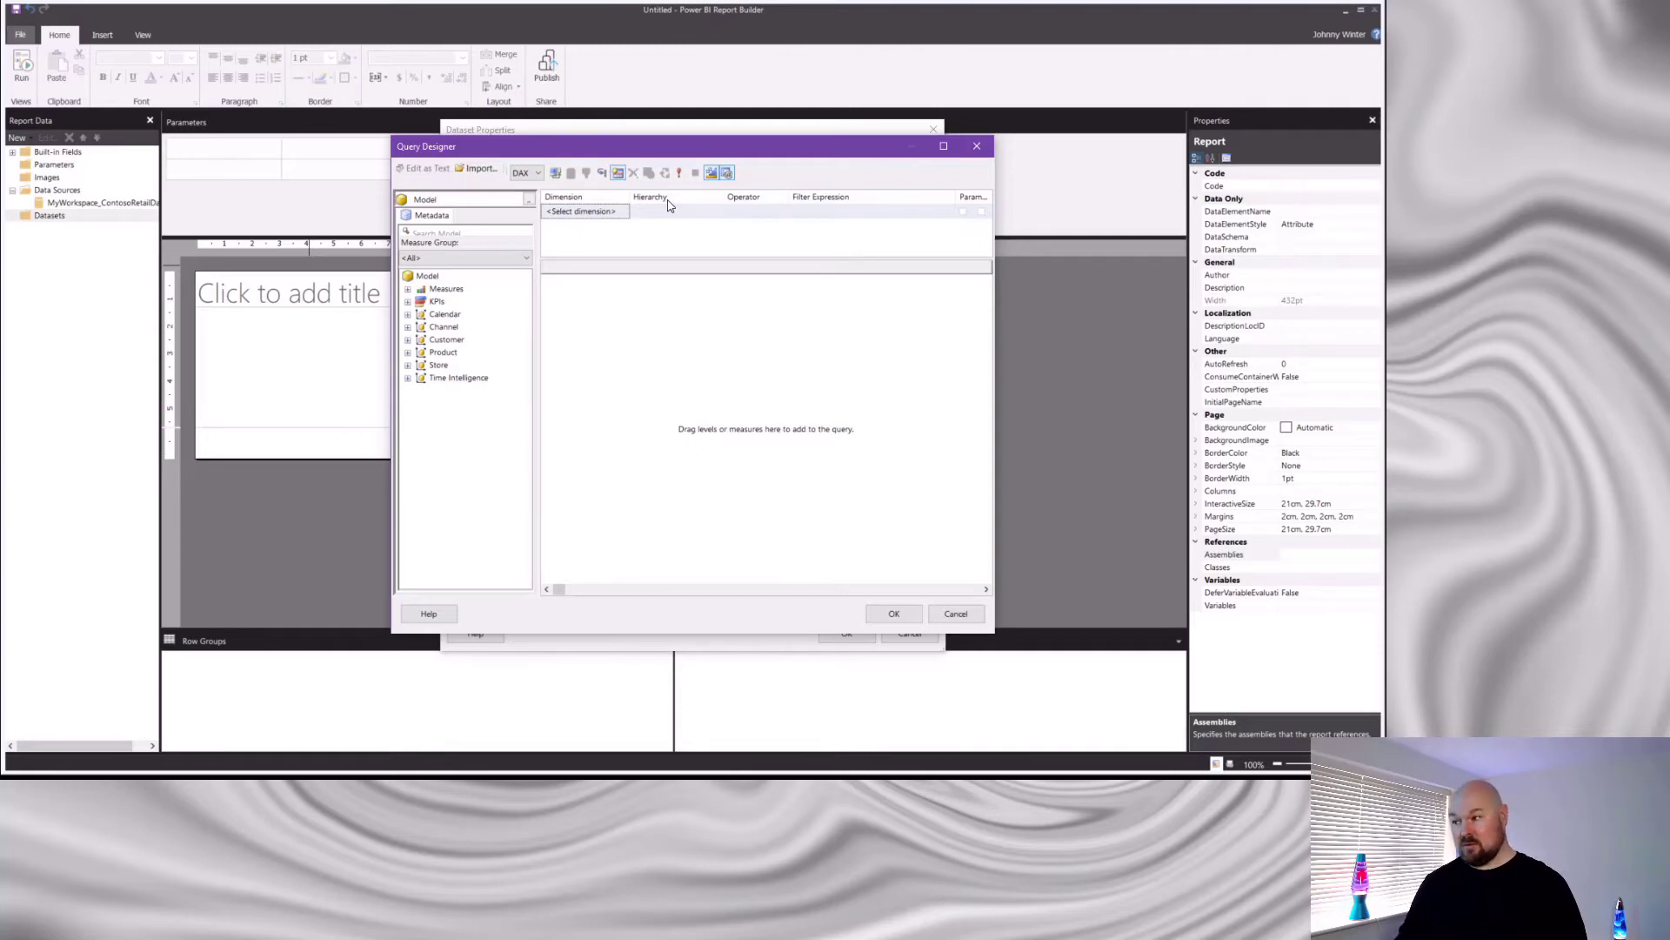
{"action": "left_click", "coordinate": [539, 173]}
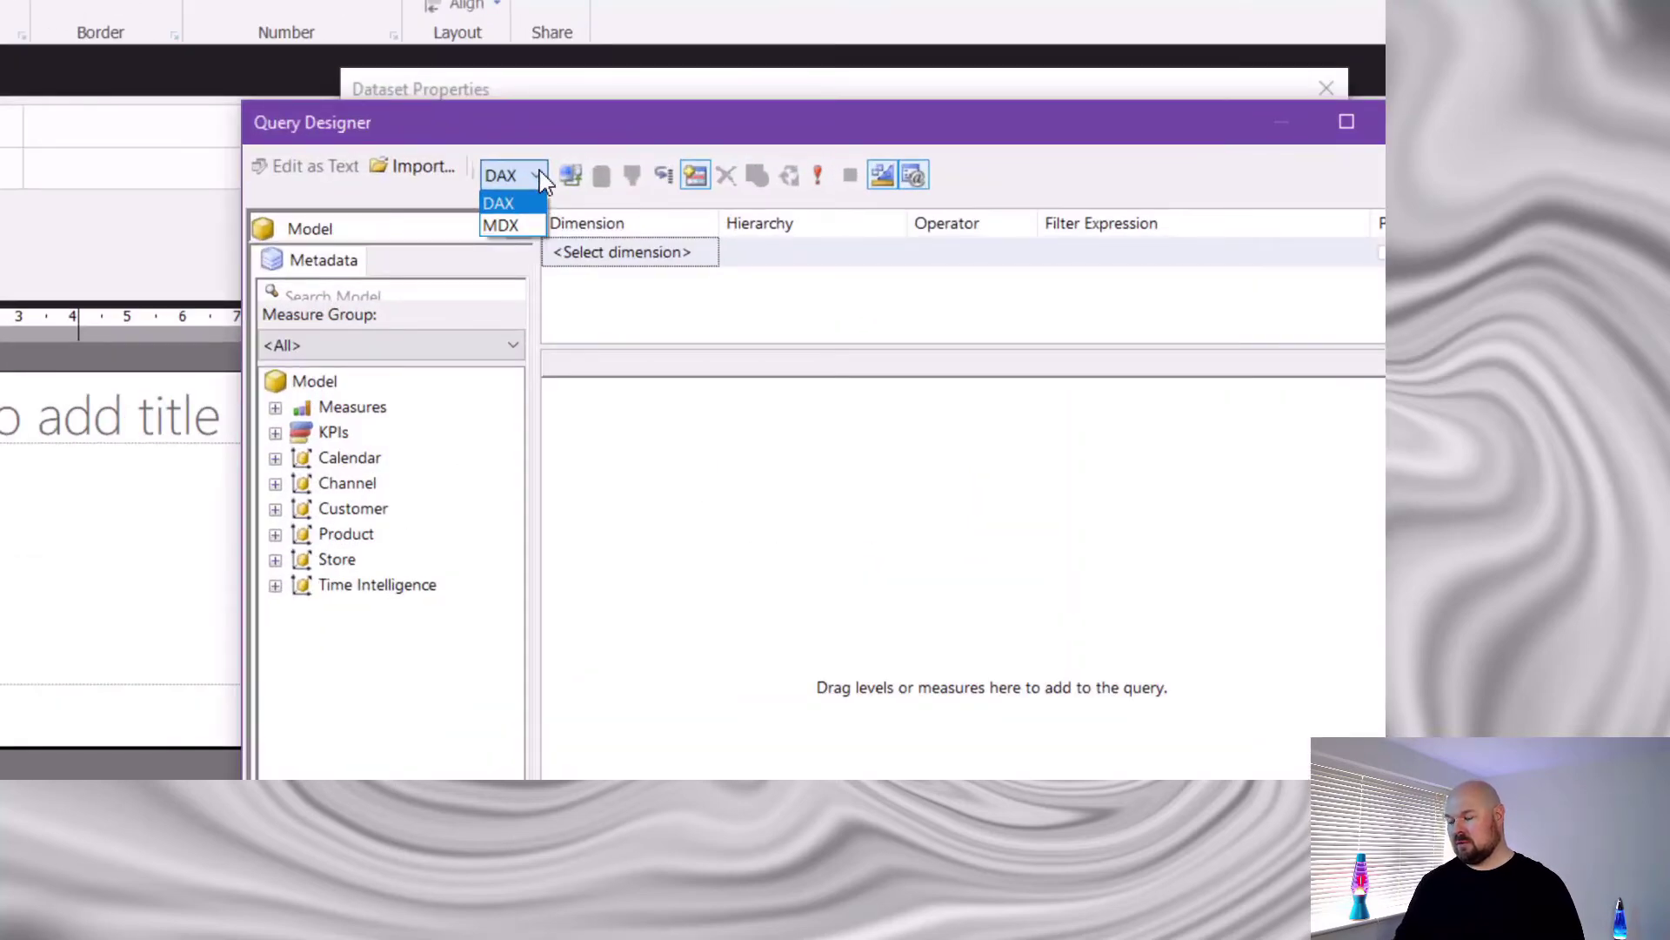
{"action": "left_click", "coordinate": [540, 173]}
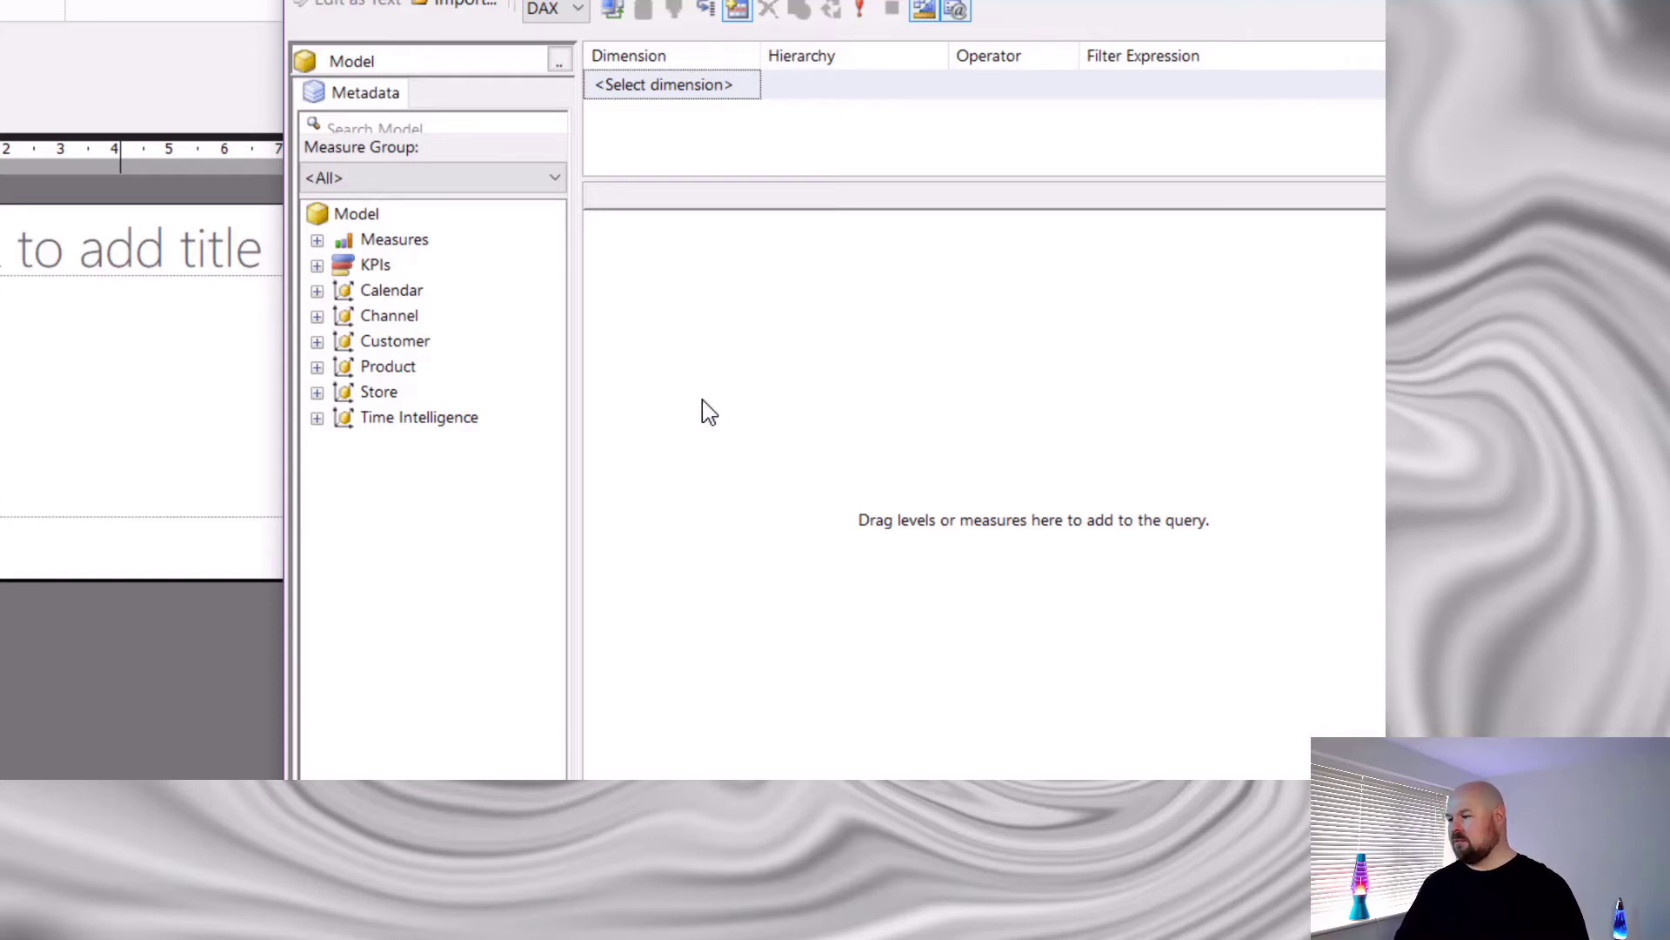
{"action": "left_click", "coordinate": [316, 392]}
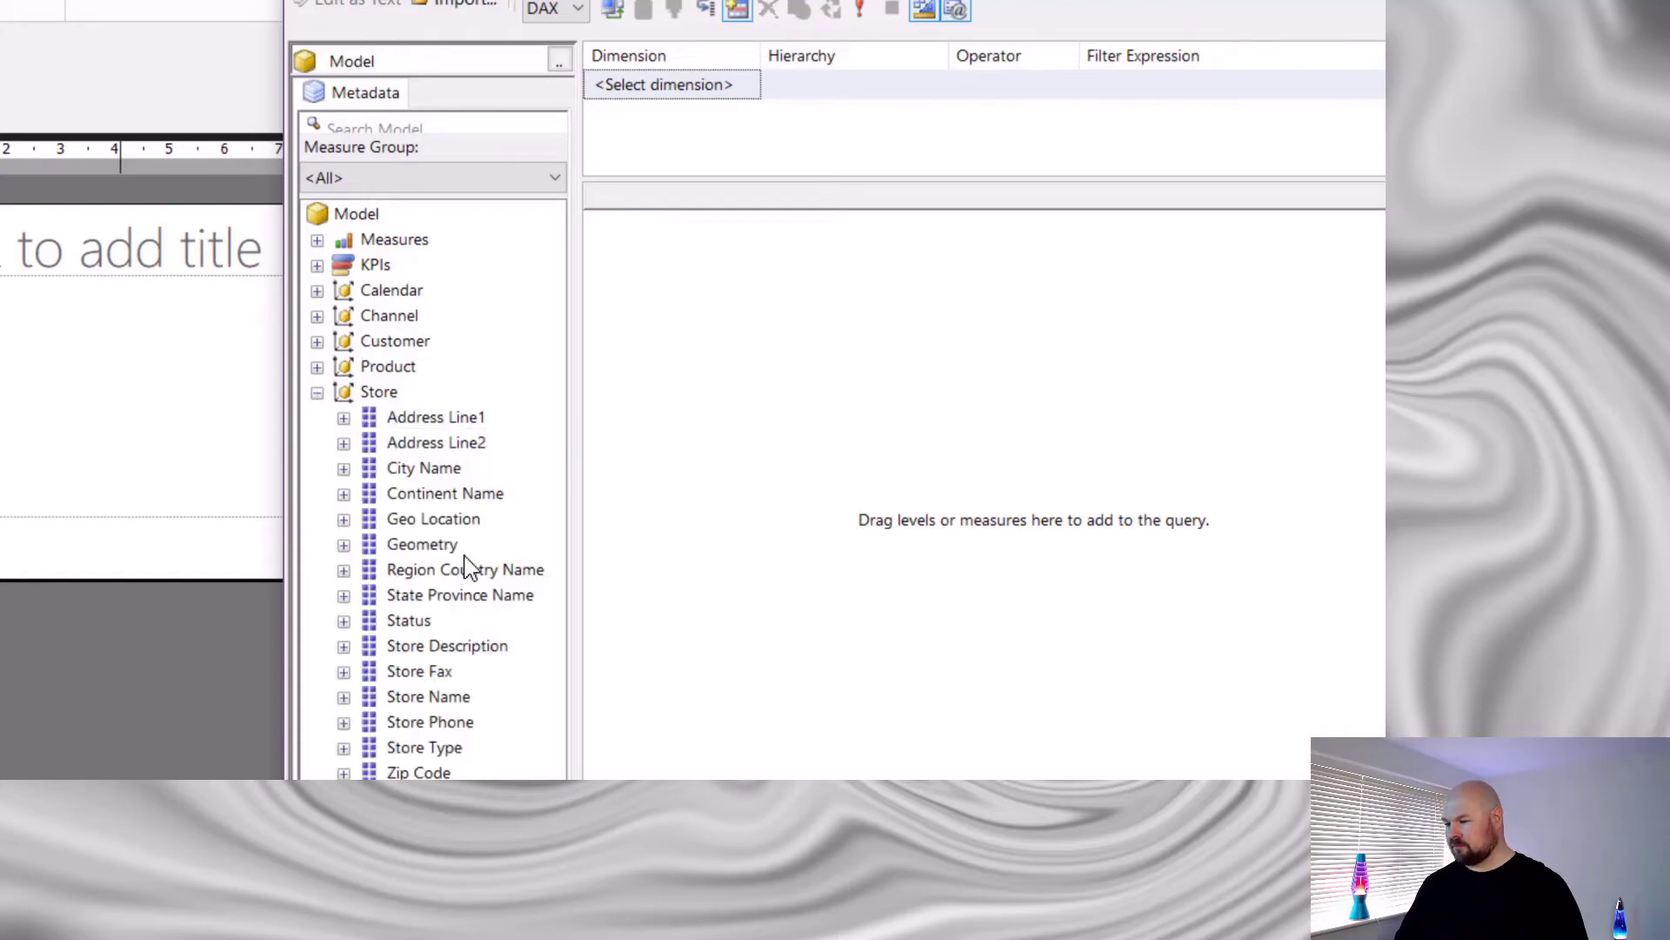
{"action": "left_click_drag", "start_coordinate": [473, 494], "coordinate": [793, 399]}
{"action": "left_click", "coordinate": [317, 290]}
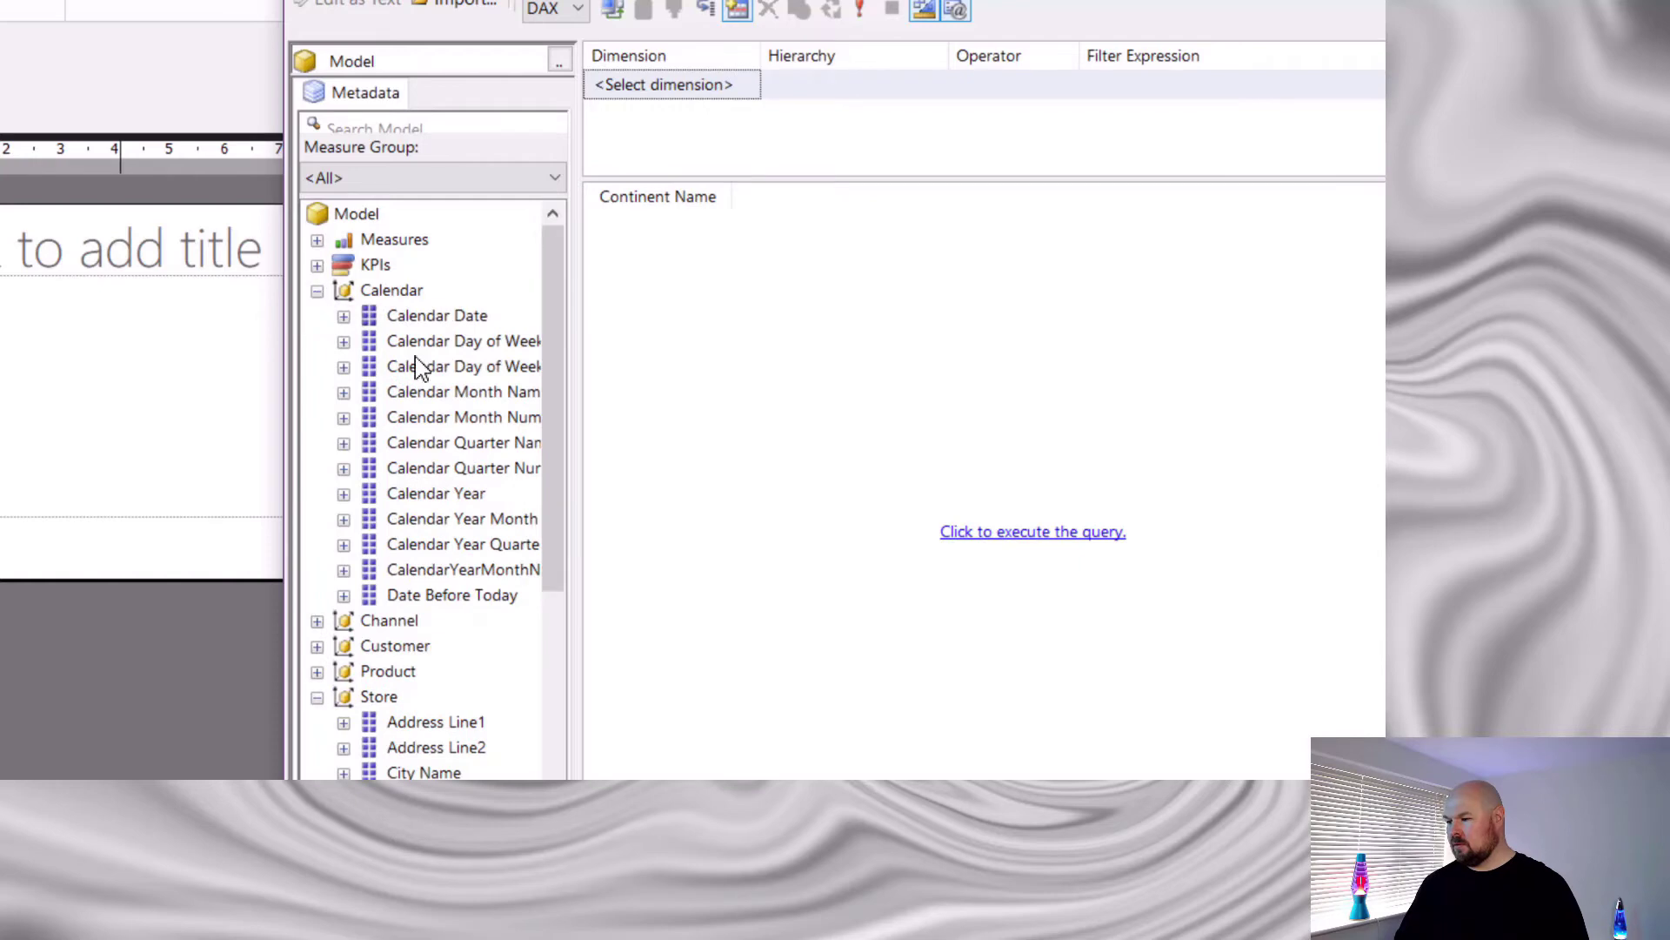
{"action": "left_click_drag", "start_coordinate": [431, 521], "coordinate": [932, 345]}
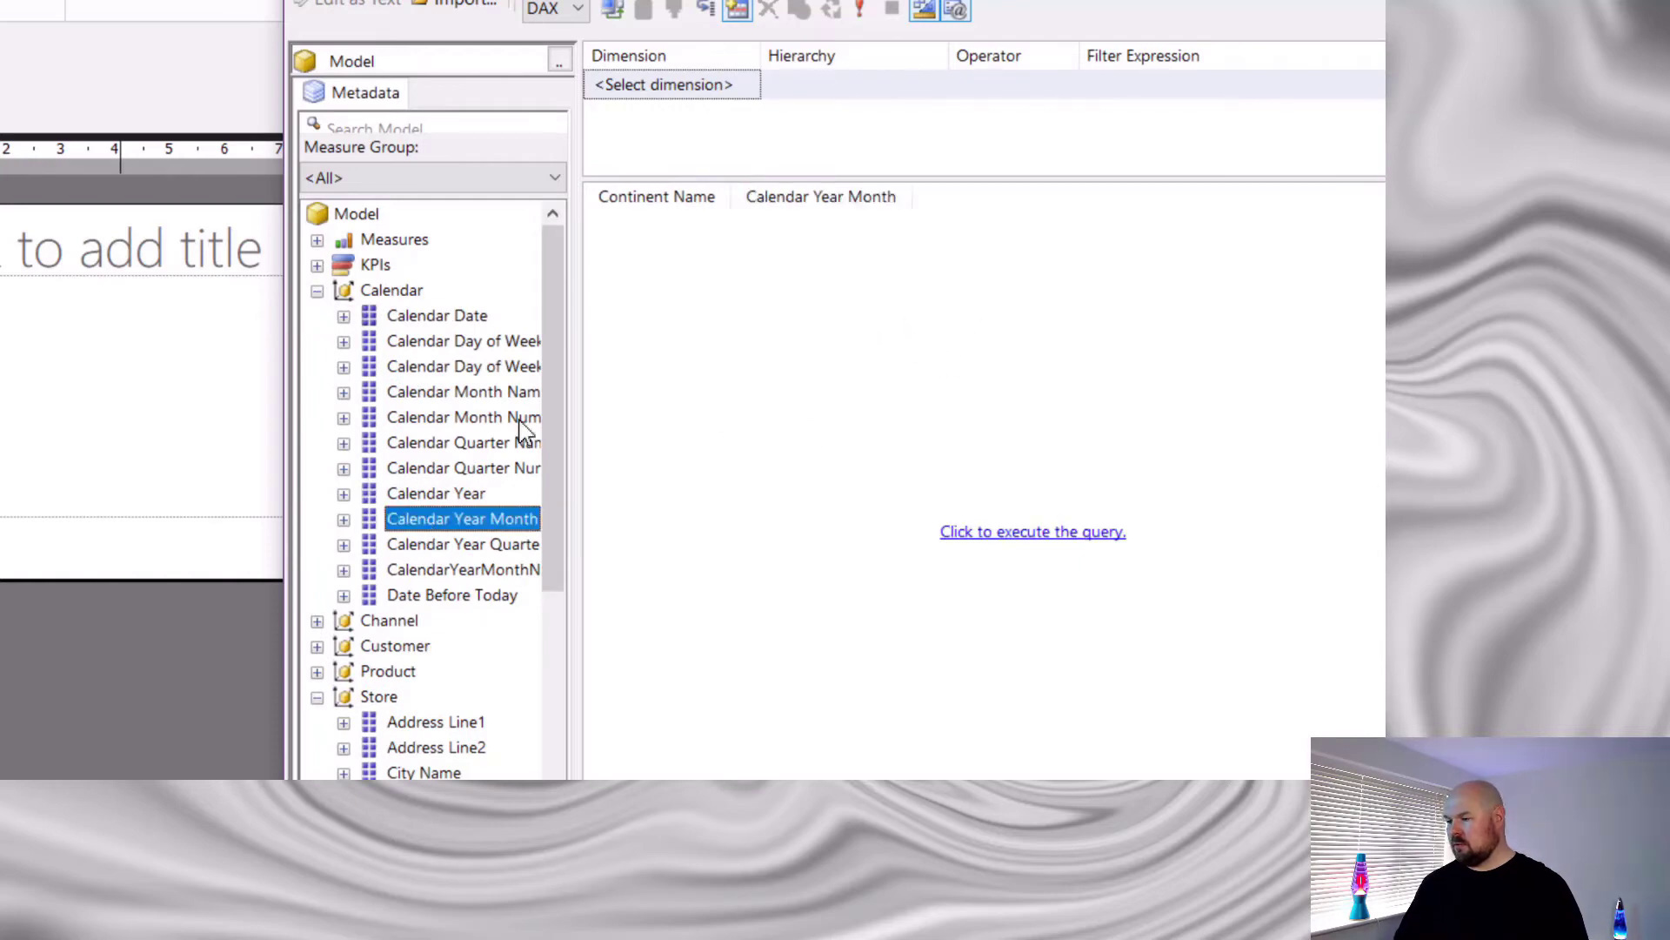
Add the Sales Revenue measure to the query and execute it
{"action": "left_click", "coordinate": [318, 240]}
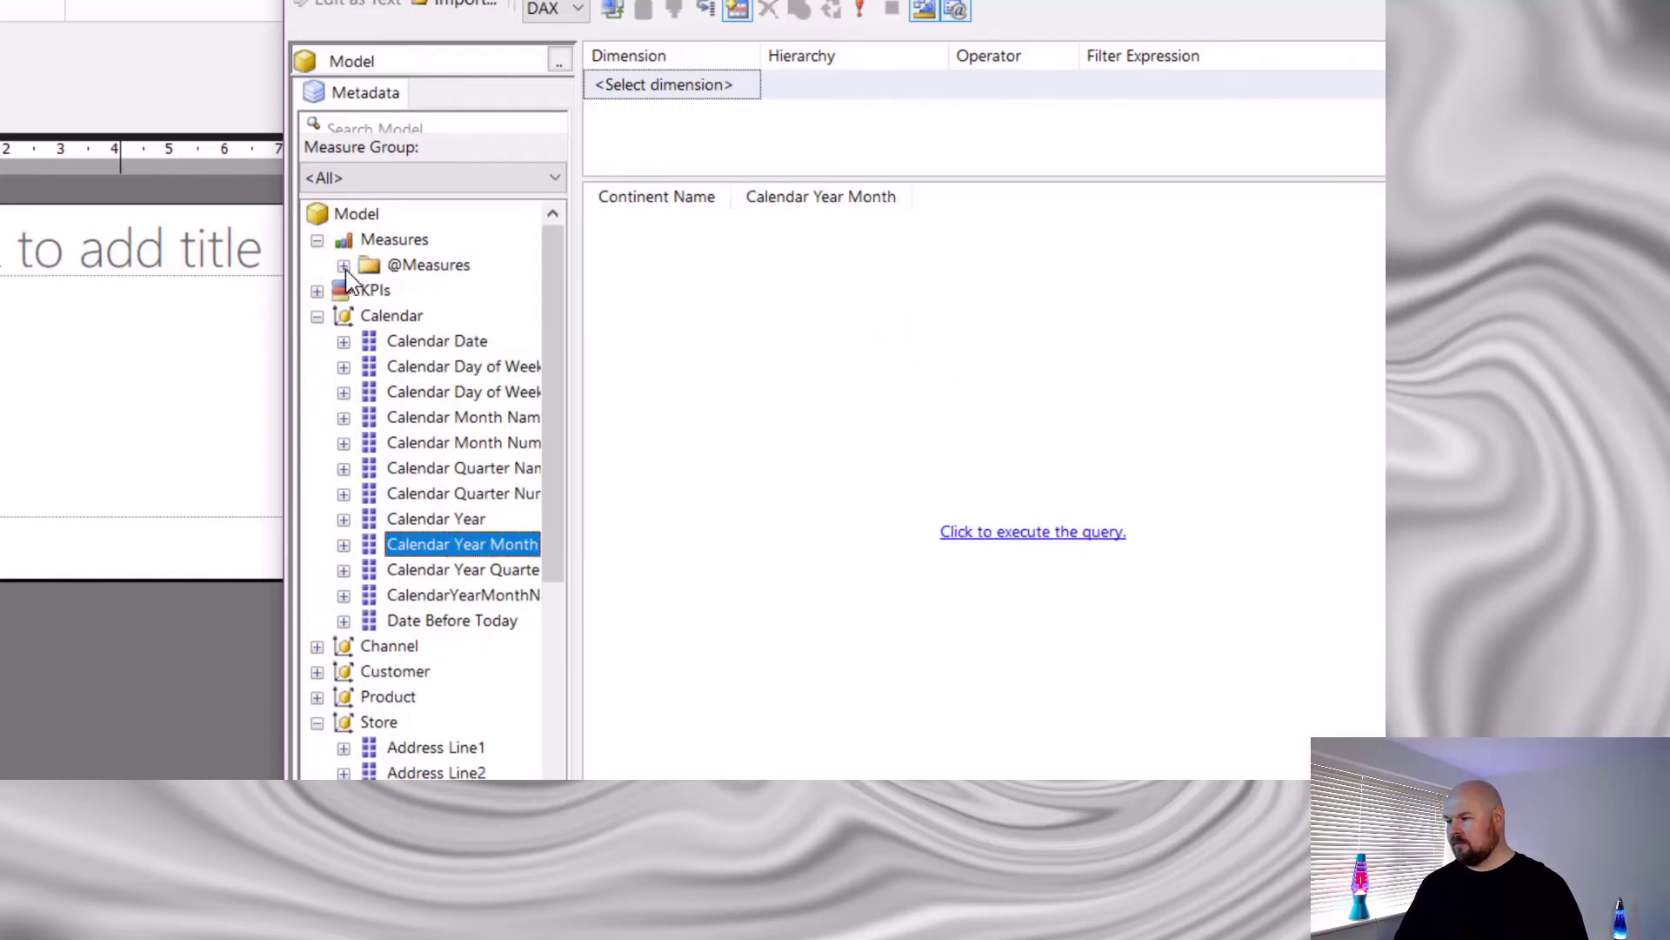
{"action": "left_click", "coordinate": [344, 266]}
{"action": "left_click_drag", "start_coordinate": [429, 379], "coordinate": [1018, 317]}
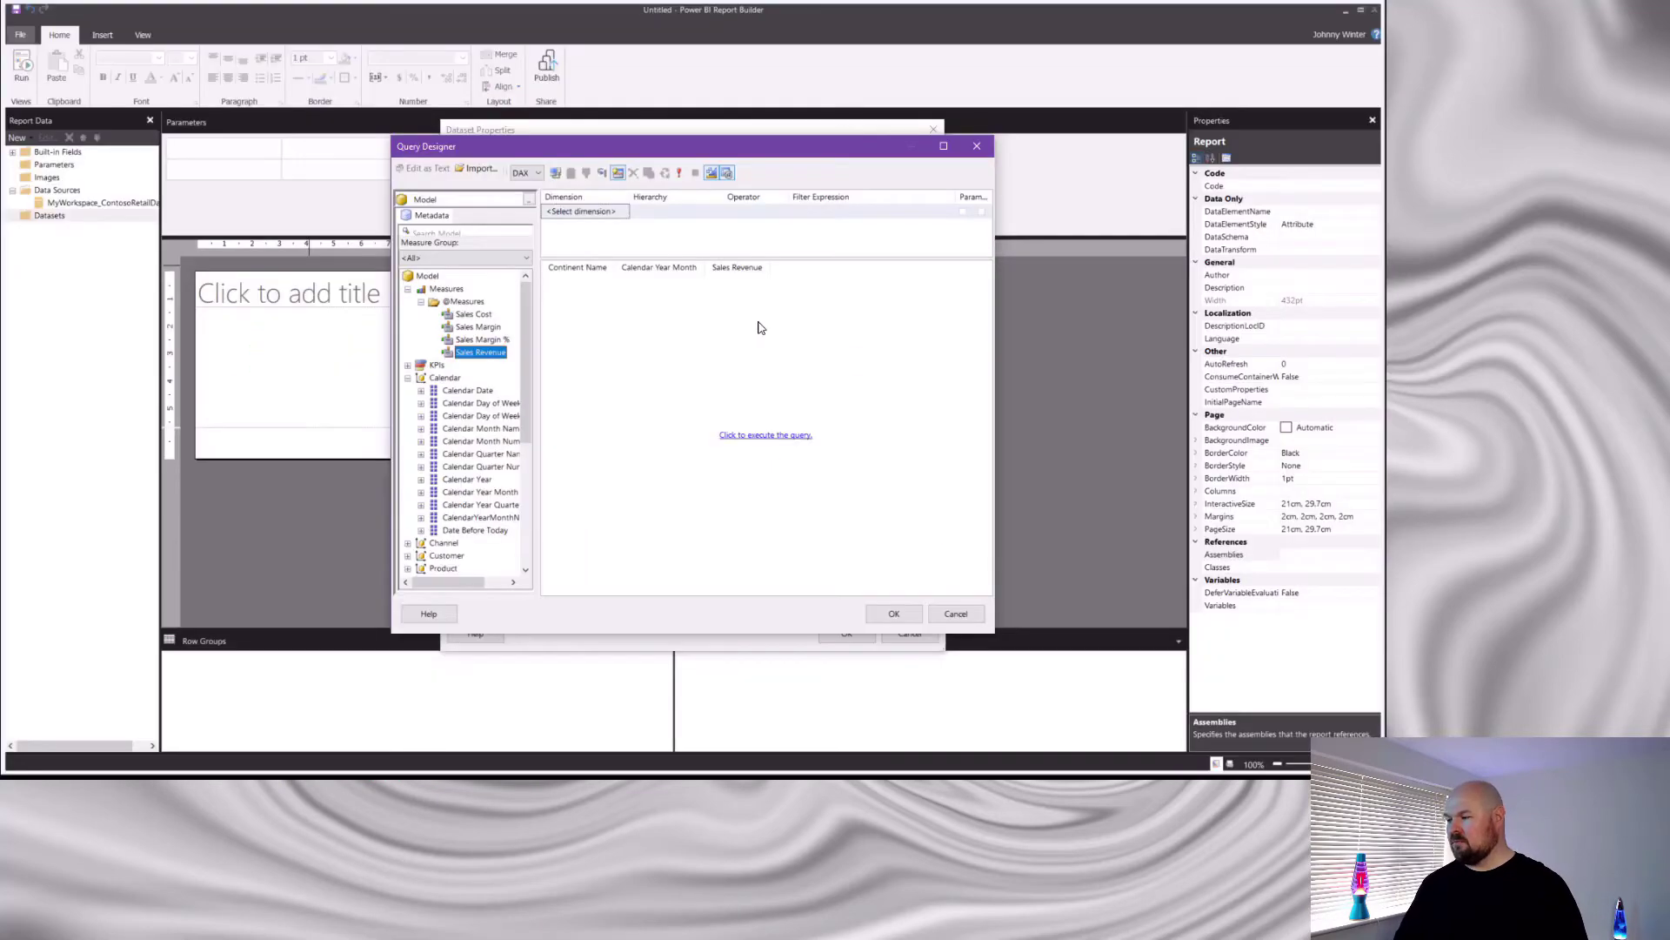
{"action": "left_click", "coordinate": [766, 436]}
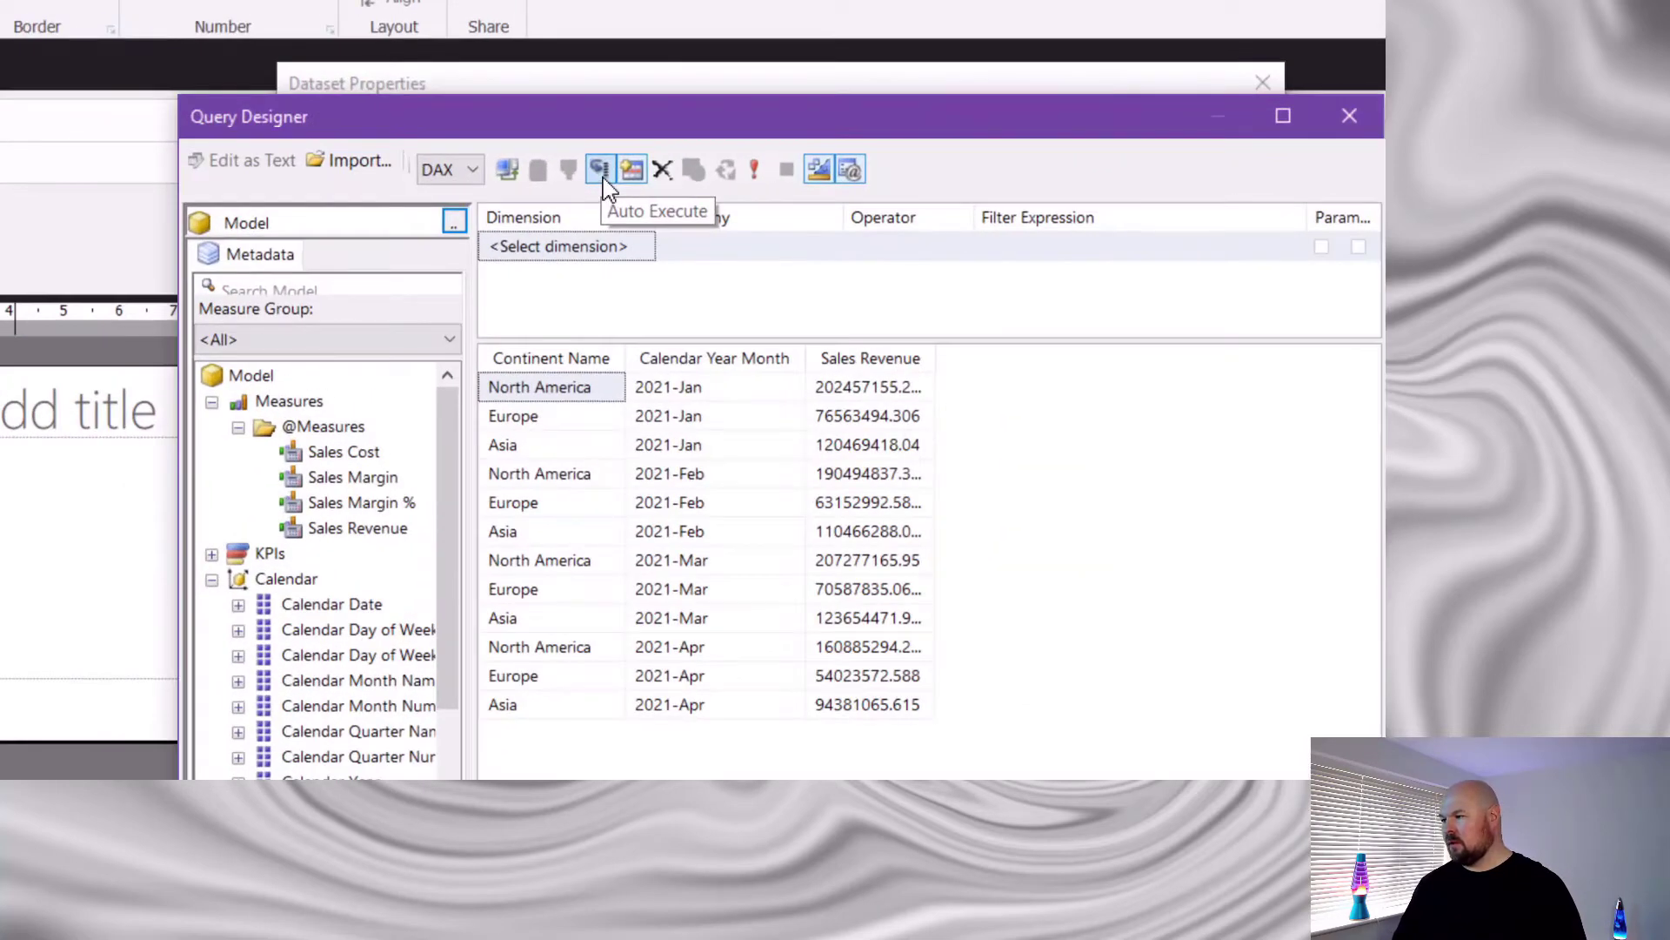
Turn on Auto Execute for the query and try it by removing the Calendar Year Month column and adding it back
{"action": "left_click", "coordinate": [604, 178]}
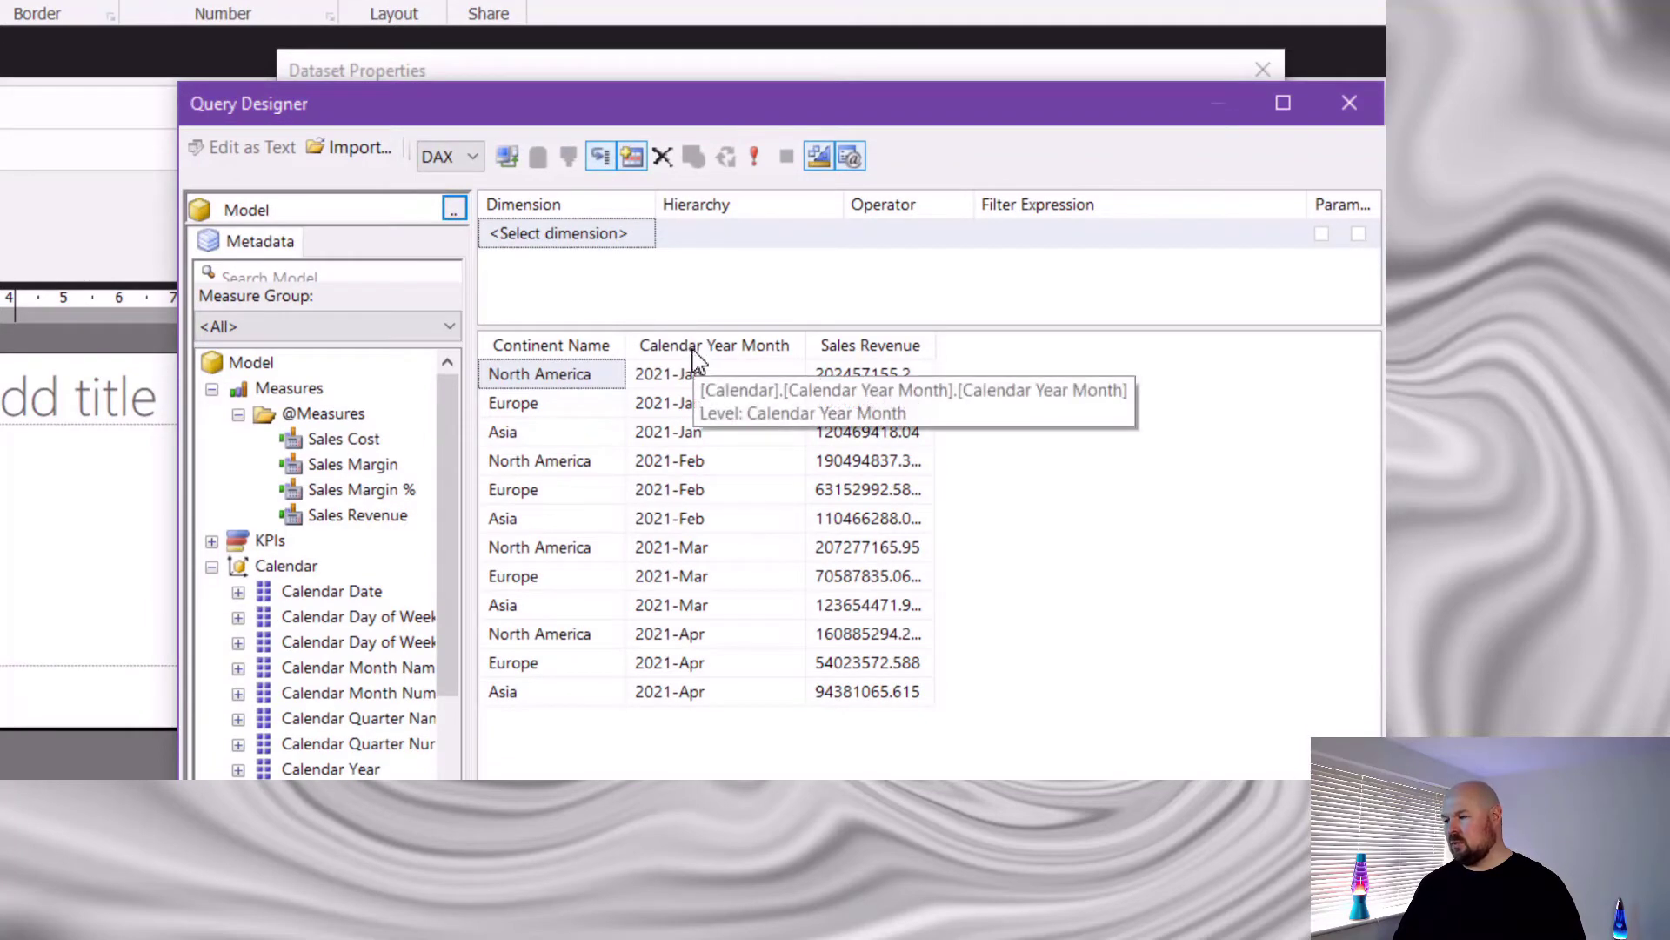
{"action": "left_click_drag", "start_coordinate": [701, 346], "coordinate": [475, 557]}
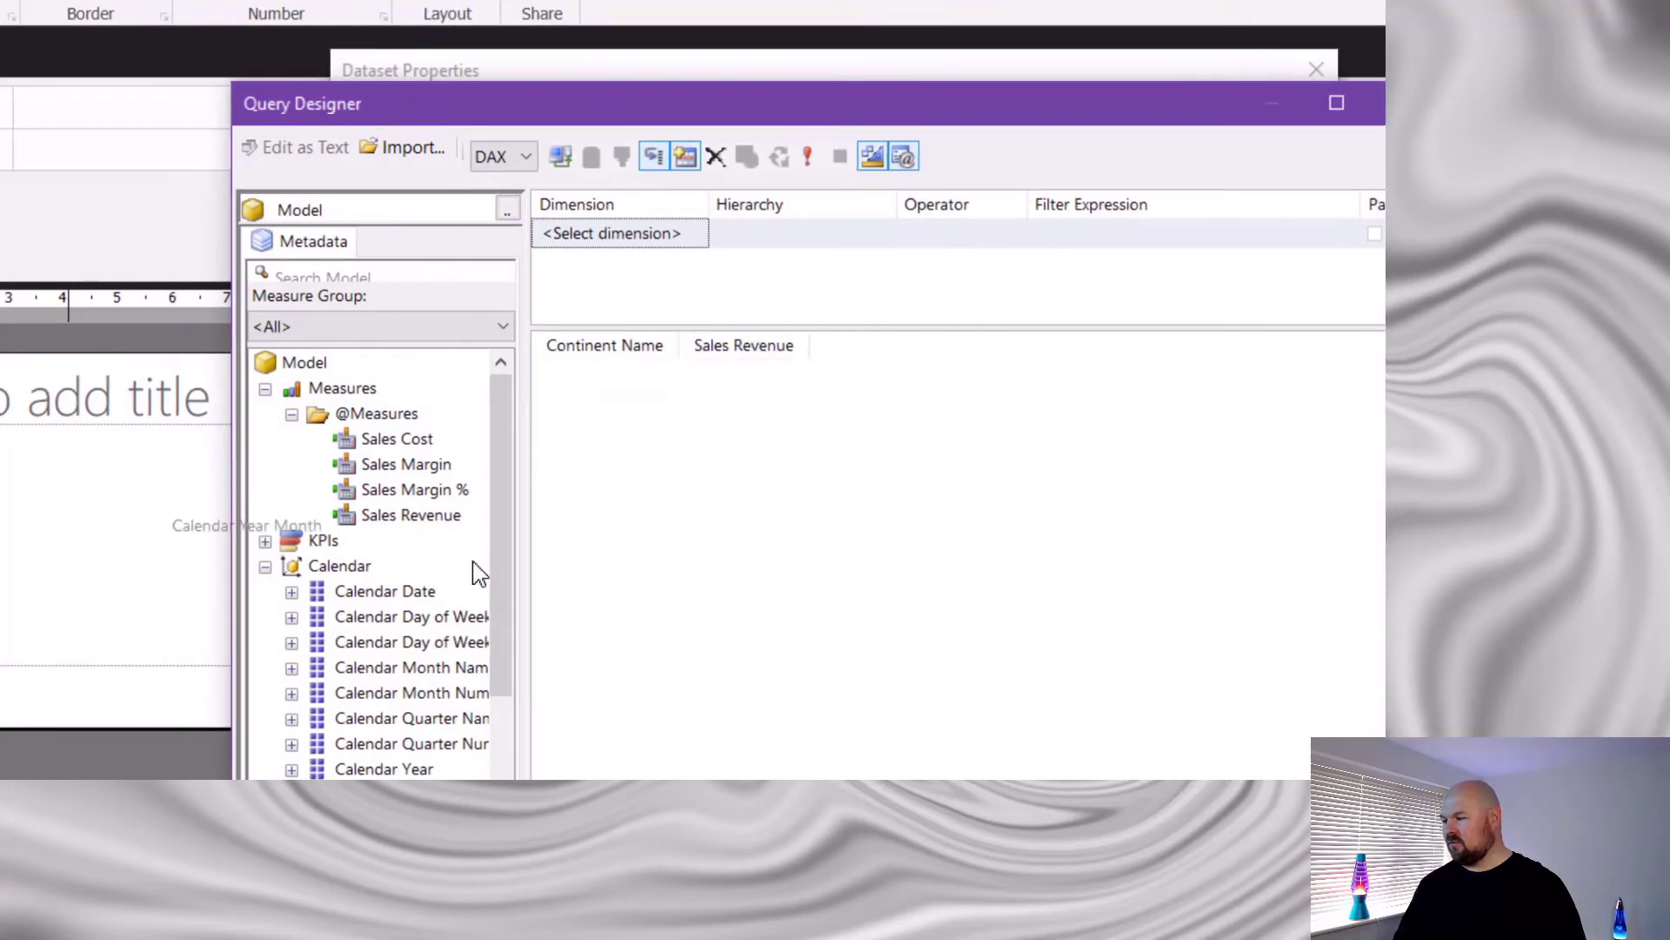
{"action": "scroll", "coordinate": [474, 551], "scroll_direction": "down", "scroll_amount": 2}
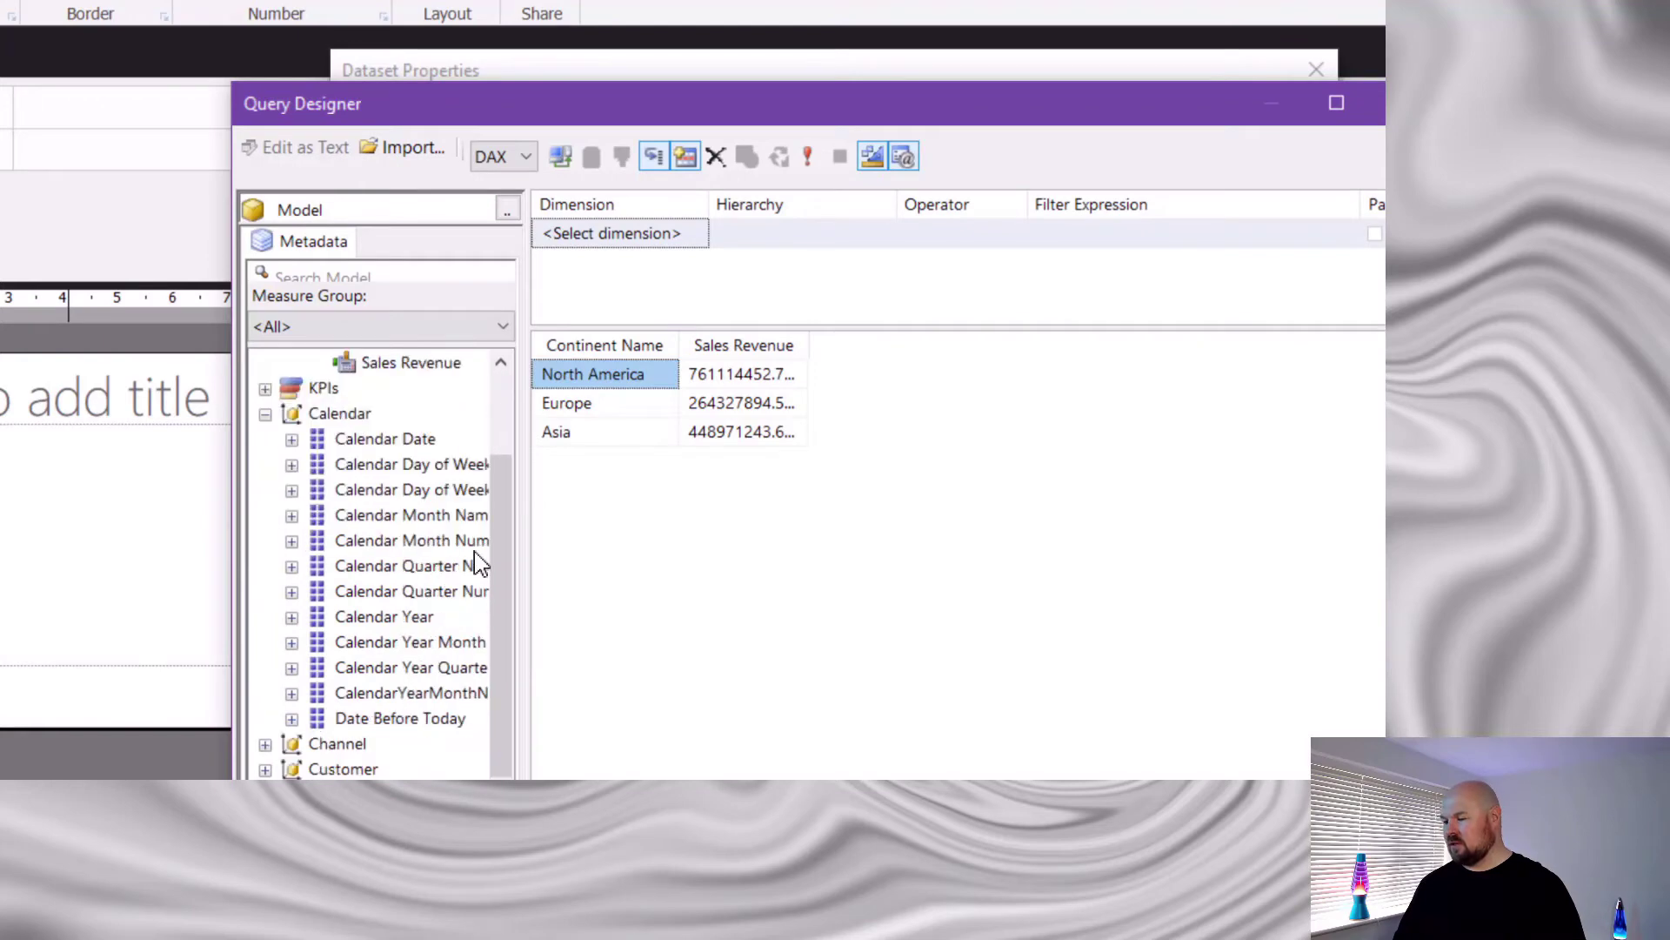
{"action": "left_click_drag", "start_coordinate": [475, 583], "coordinate": [684, 366]}
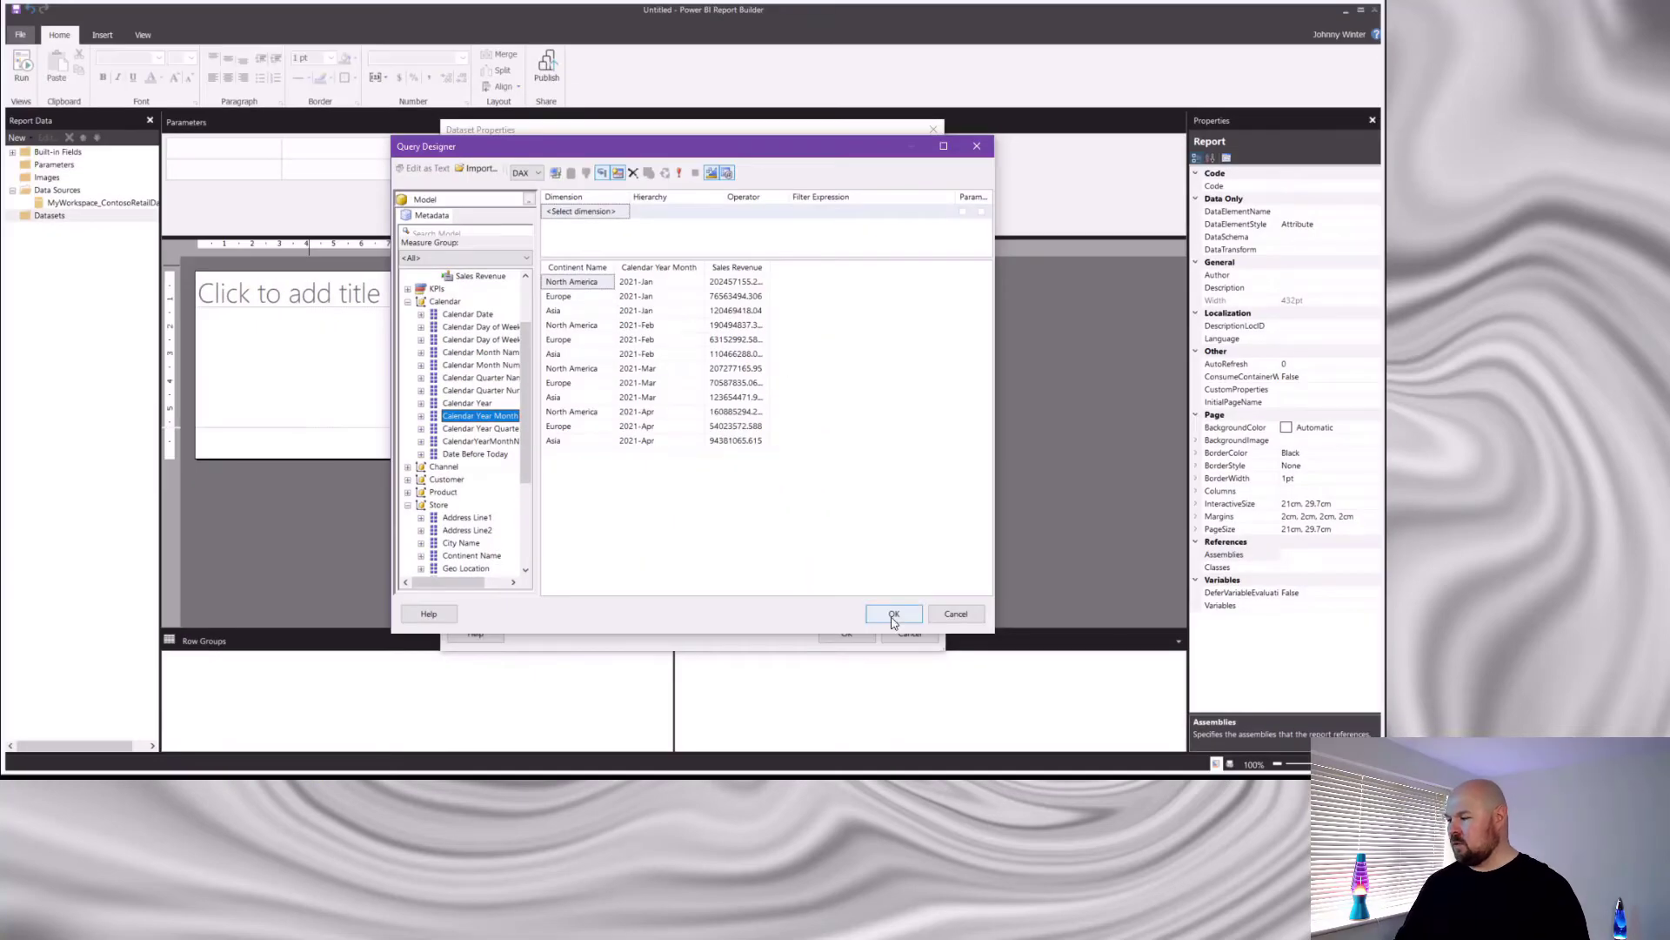
Accept the designed query and save the ContosoSalesData dataset
{"action": "left_click", "coordinate": [894, 614]}
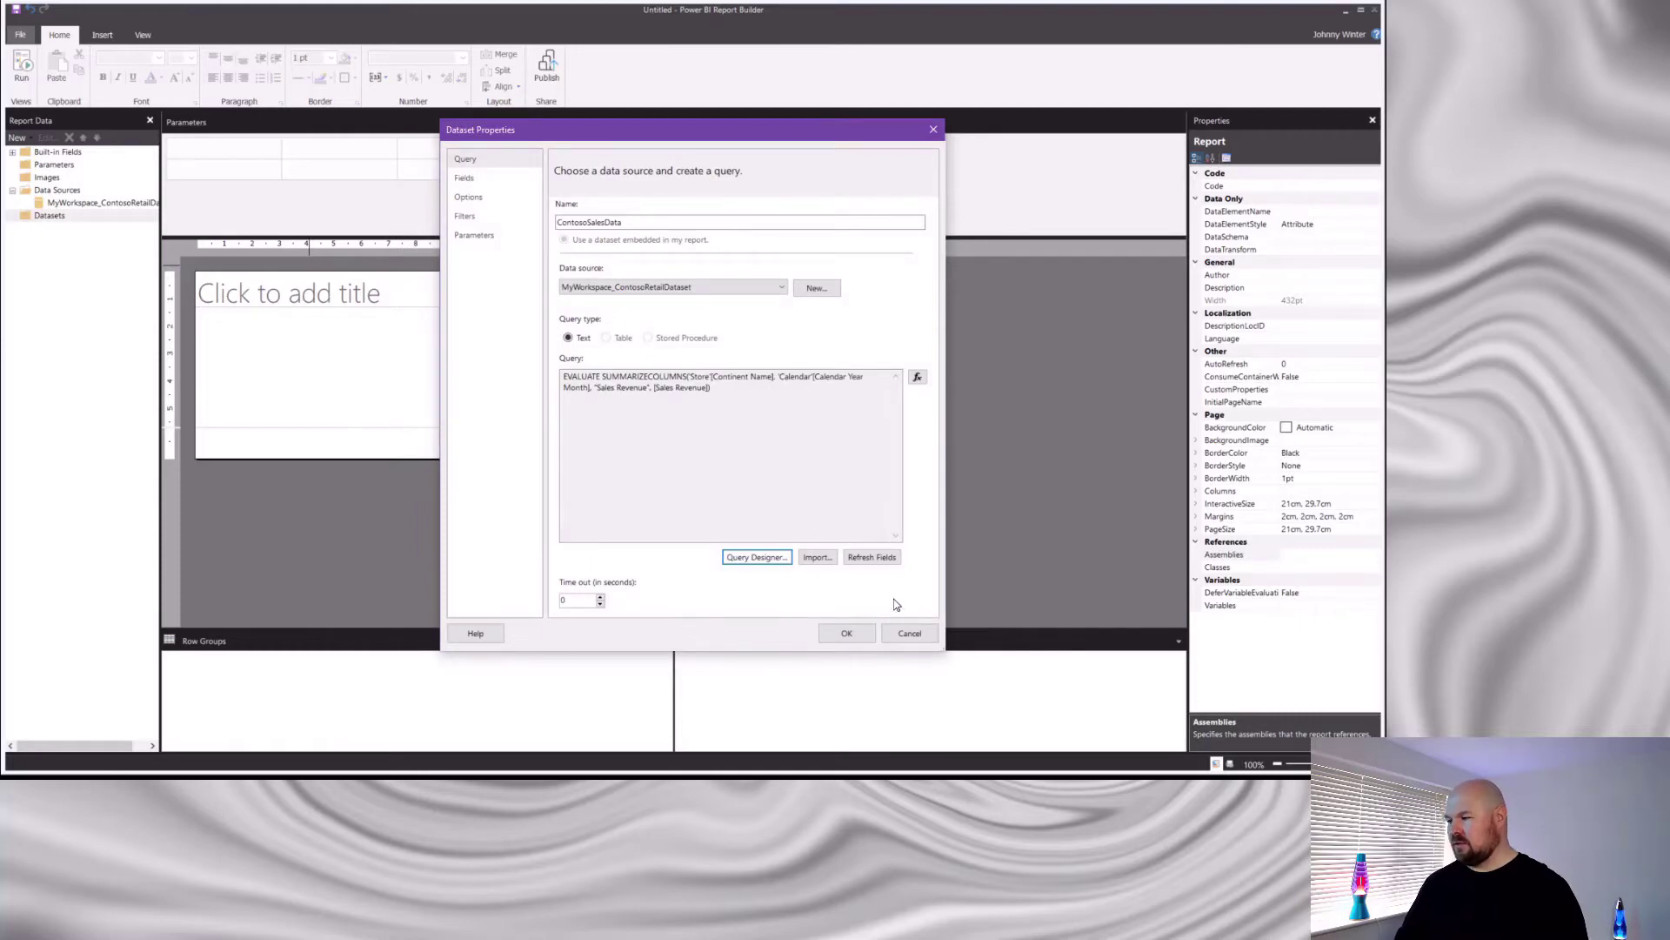
{"action": "left_click", "coordinate": [829, 635]}
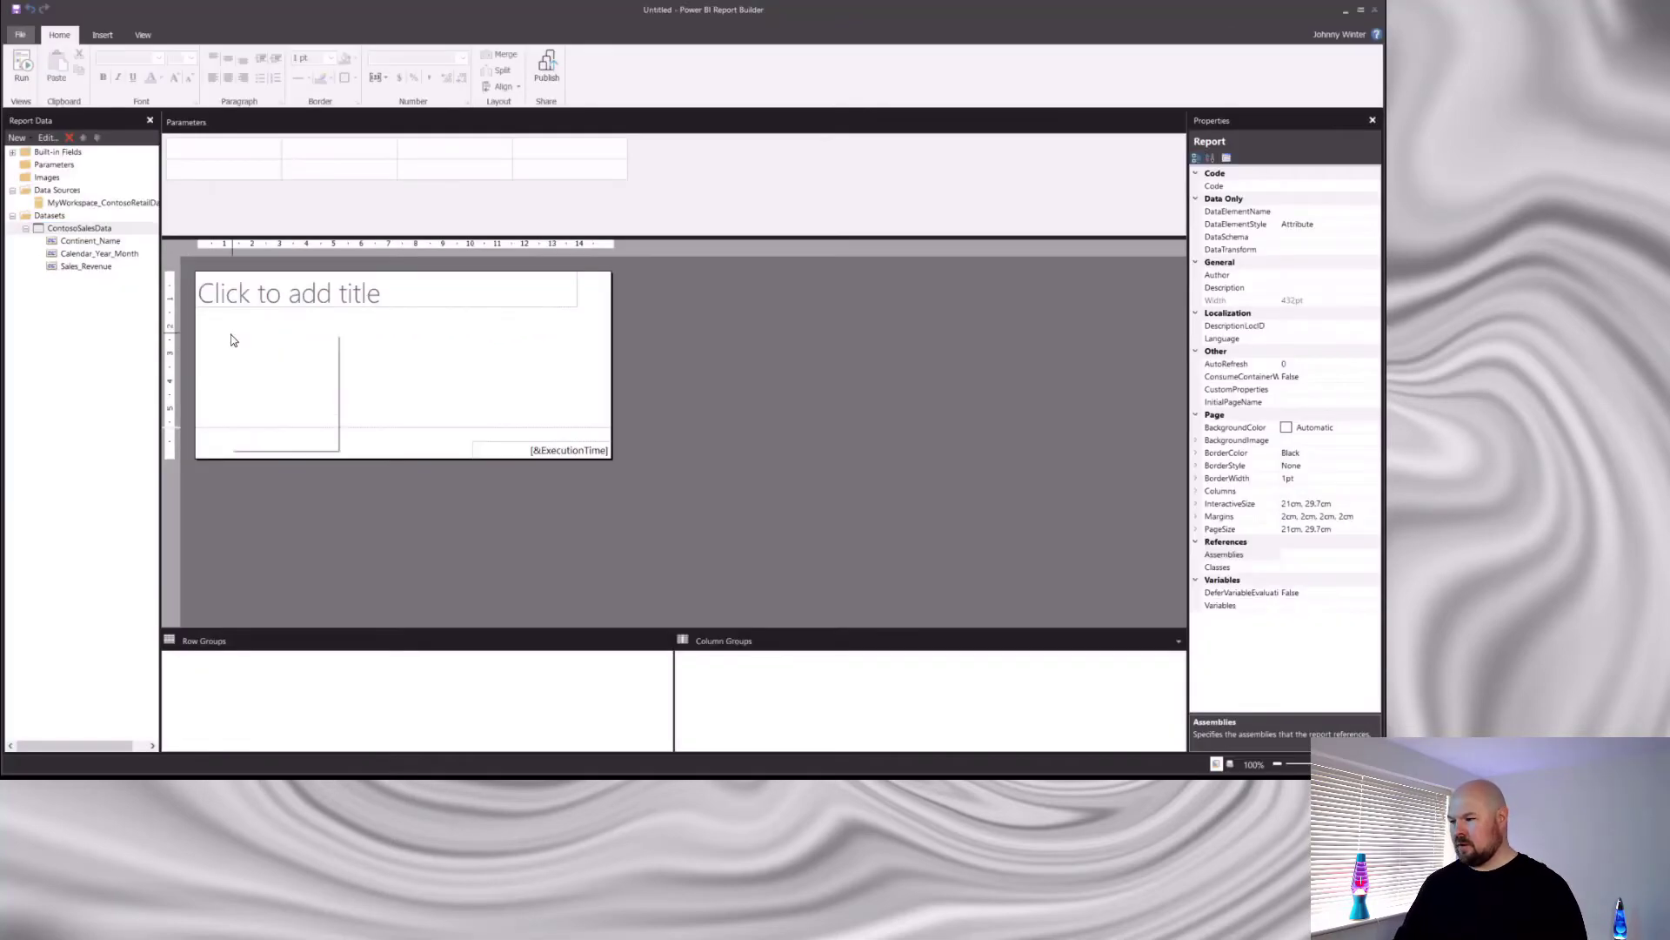
Insert a table into the report body and move it directly beneath the title placeholder
{"action": "right_click", "coordinate": [410, 384]}
{"action": "mouse_move", "coordinate": [544, 509]}
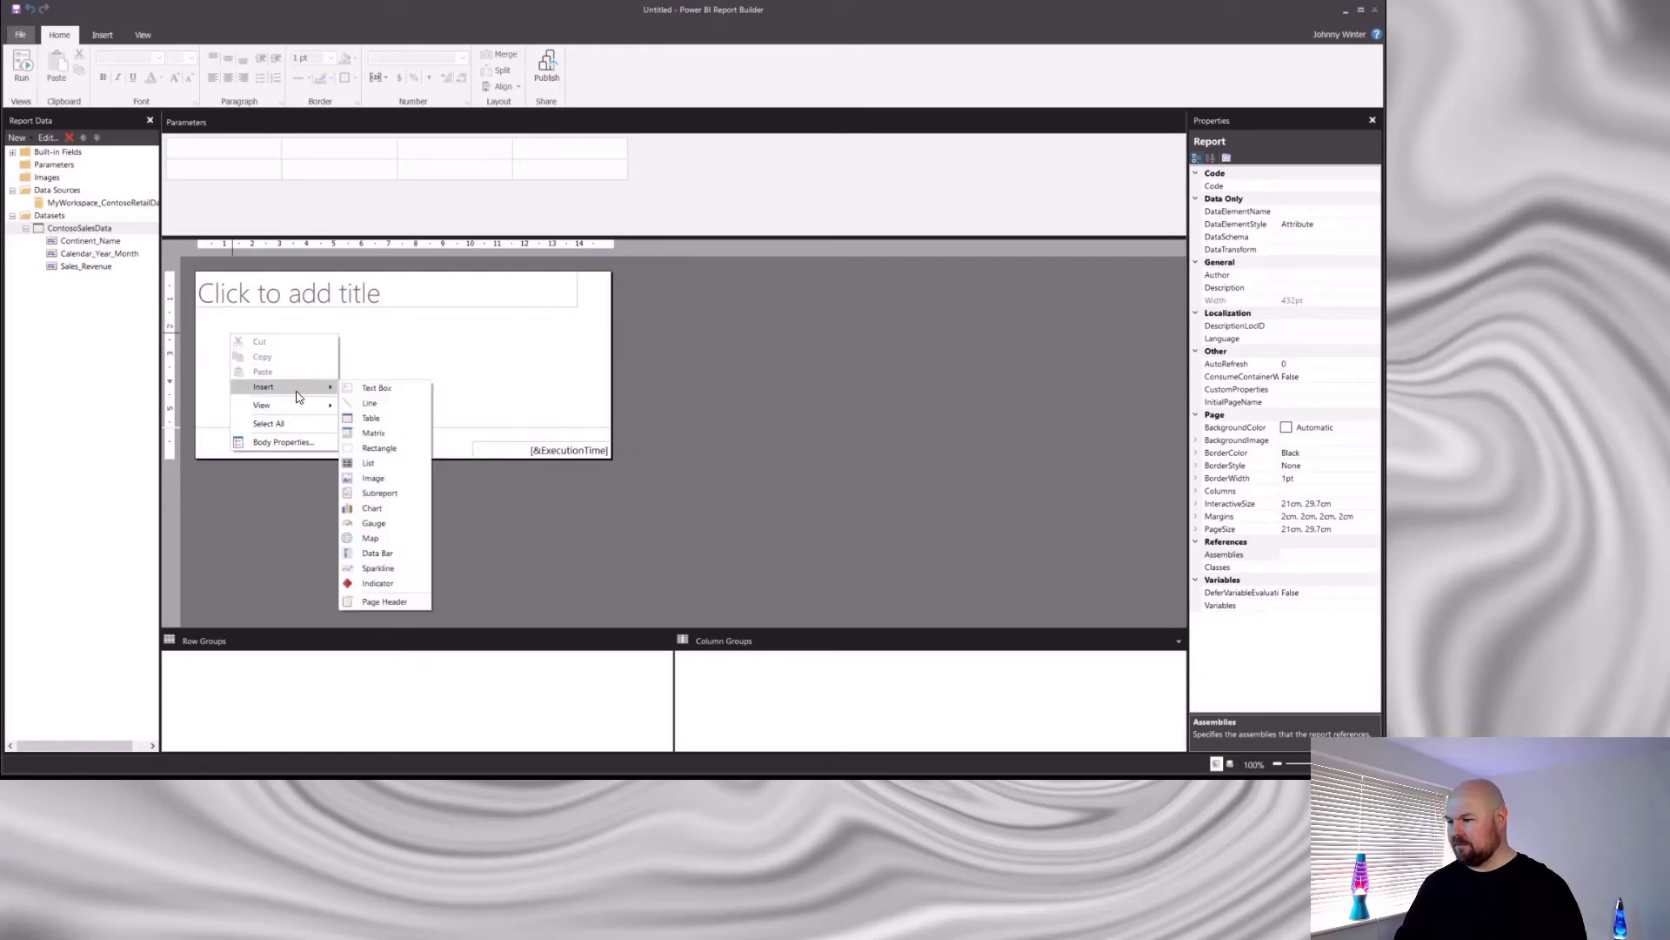
{"action": "left_click", "coordinate": [398, 418]}
{"action": "left_click_drag", "start_coordinate": [239, 333], "coordinate": [202, 309]}
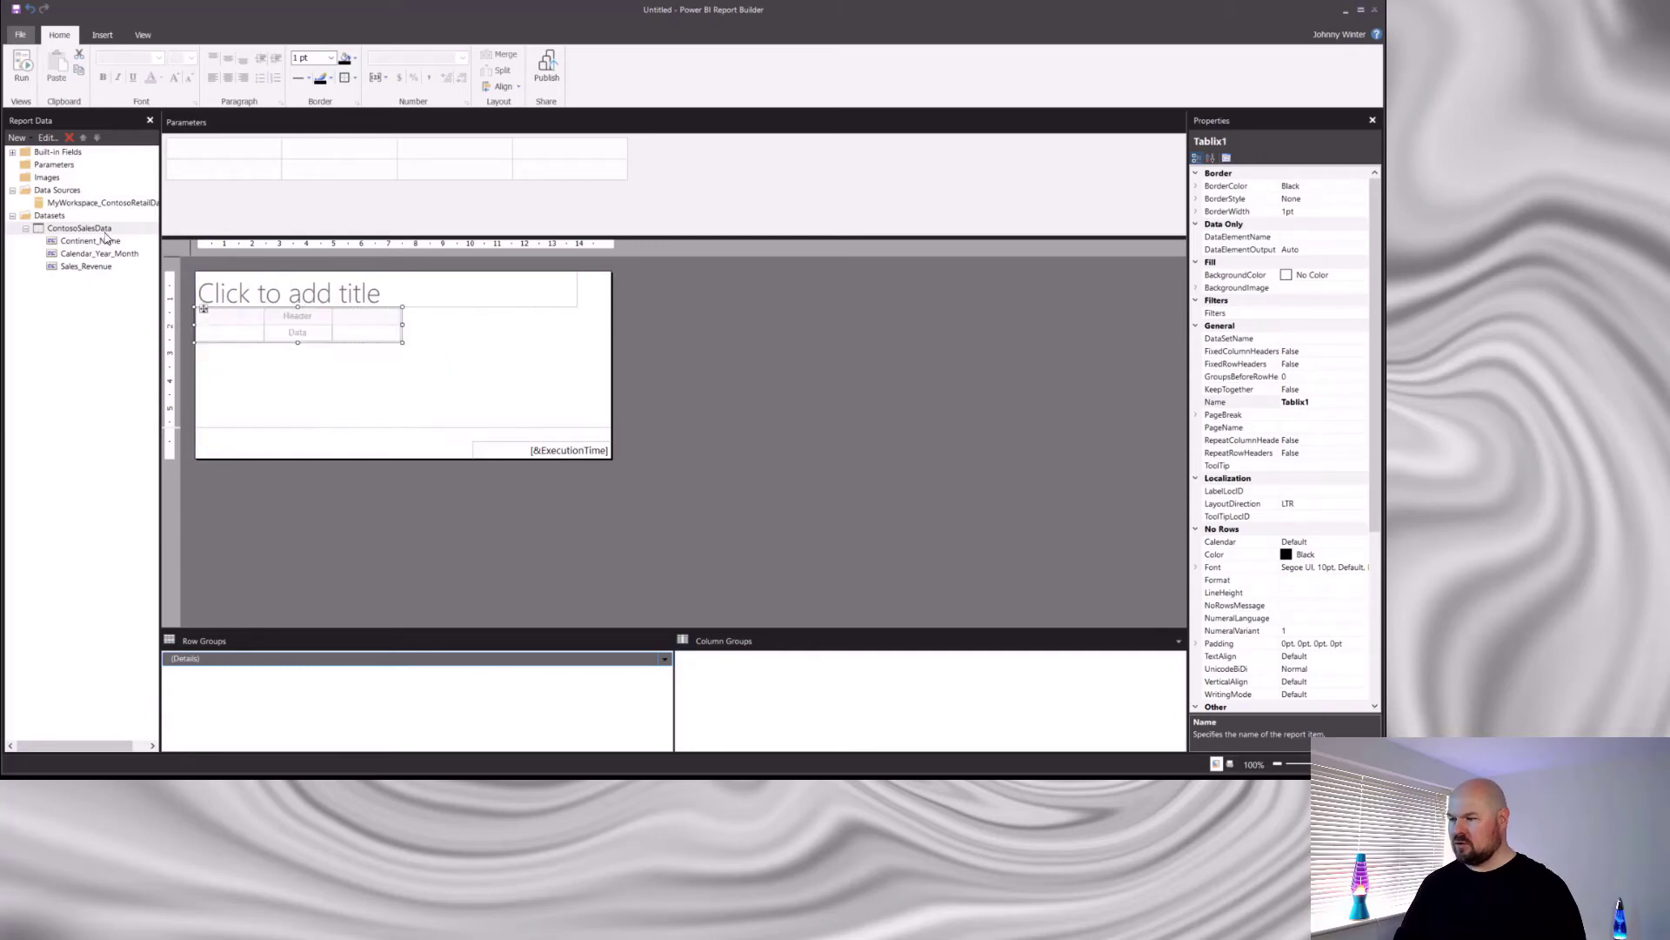
Fill the table's three columns with Continent_Name, Calendar_Year_Month and Sales_Revenue, and run the report
{"action": "left_click_drag", "start_coordinate": [105, 243], "coordinate": [224, 333]}
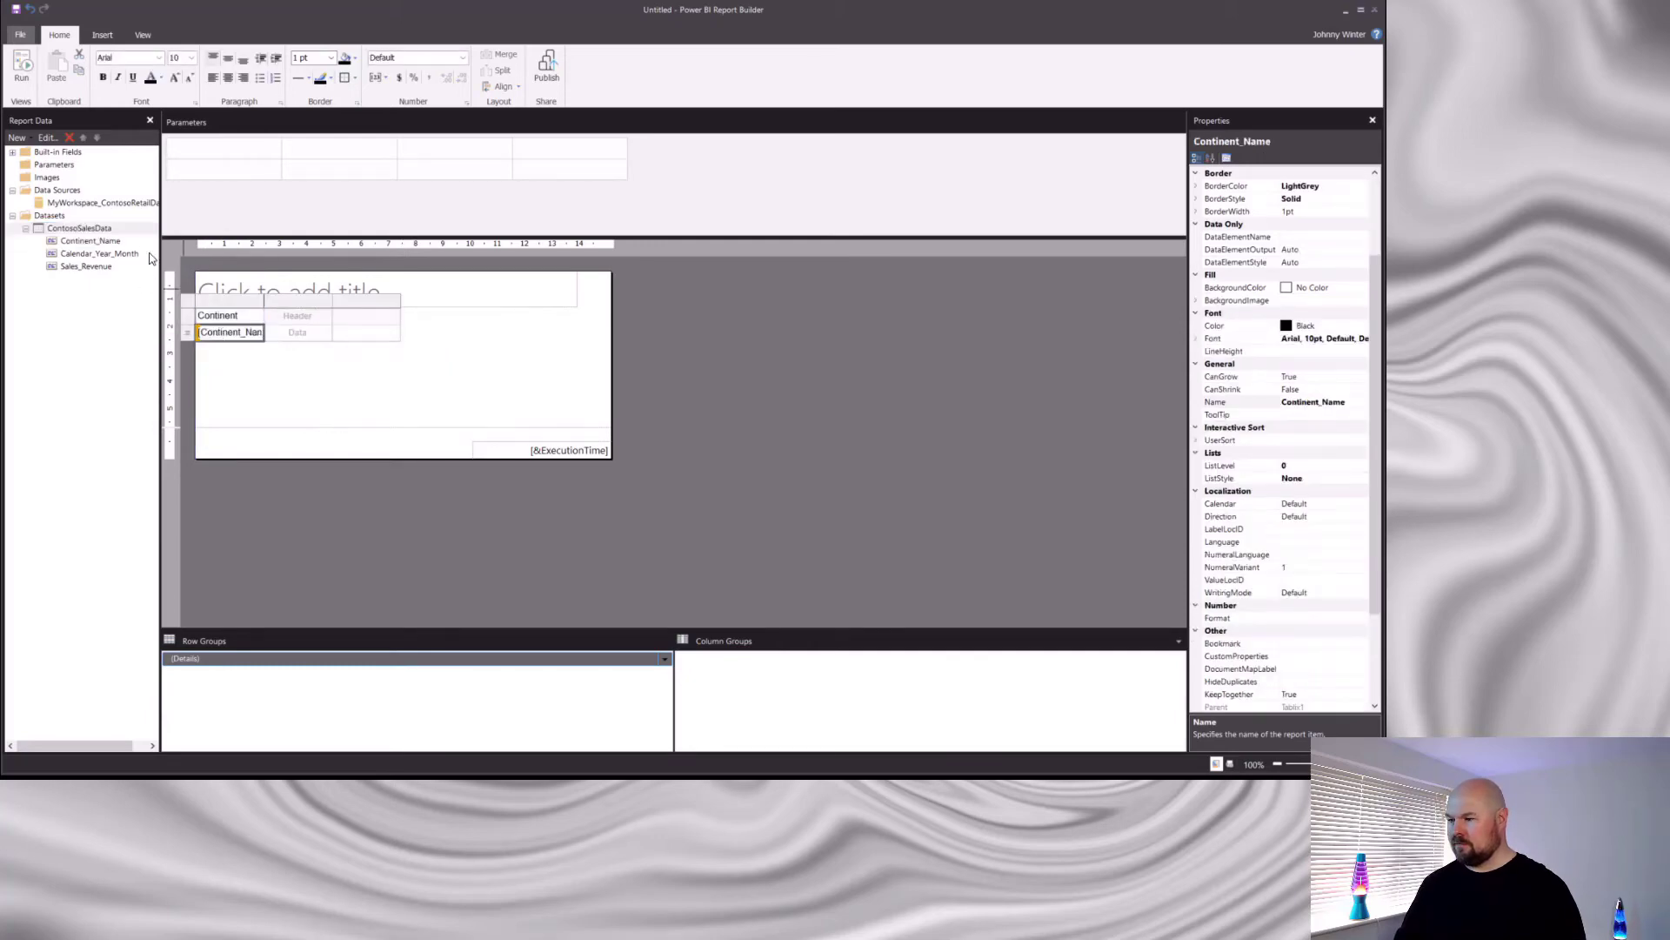
{"action": "left_click_drag", "start_coordinate": [113, 254], "coordinate": [285, 338]}
{"action": "left_click_drag", "start_coordinate": [85, 266], "coordinate": [379, 346]}
{"action": "left_click", "coordinate": [406, 366]}
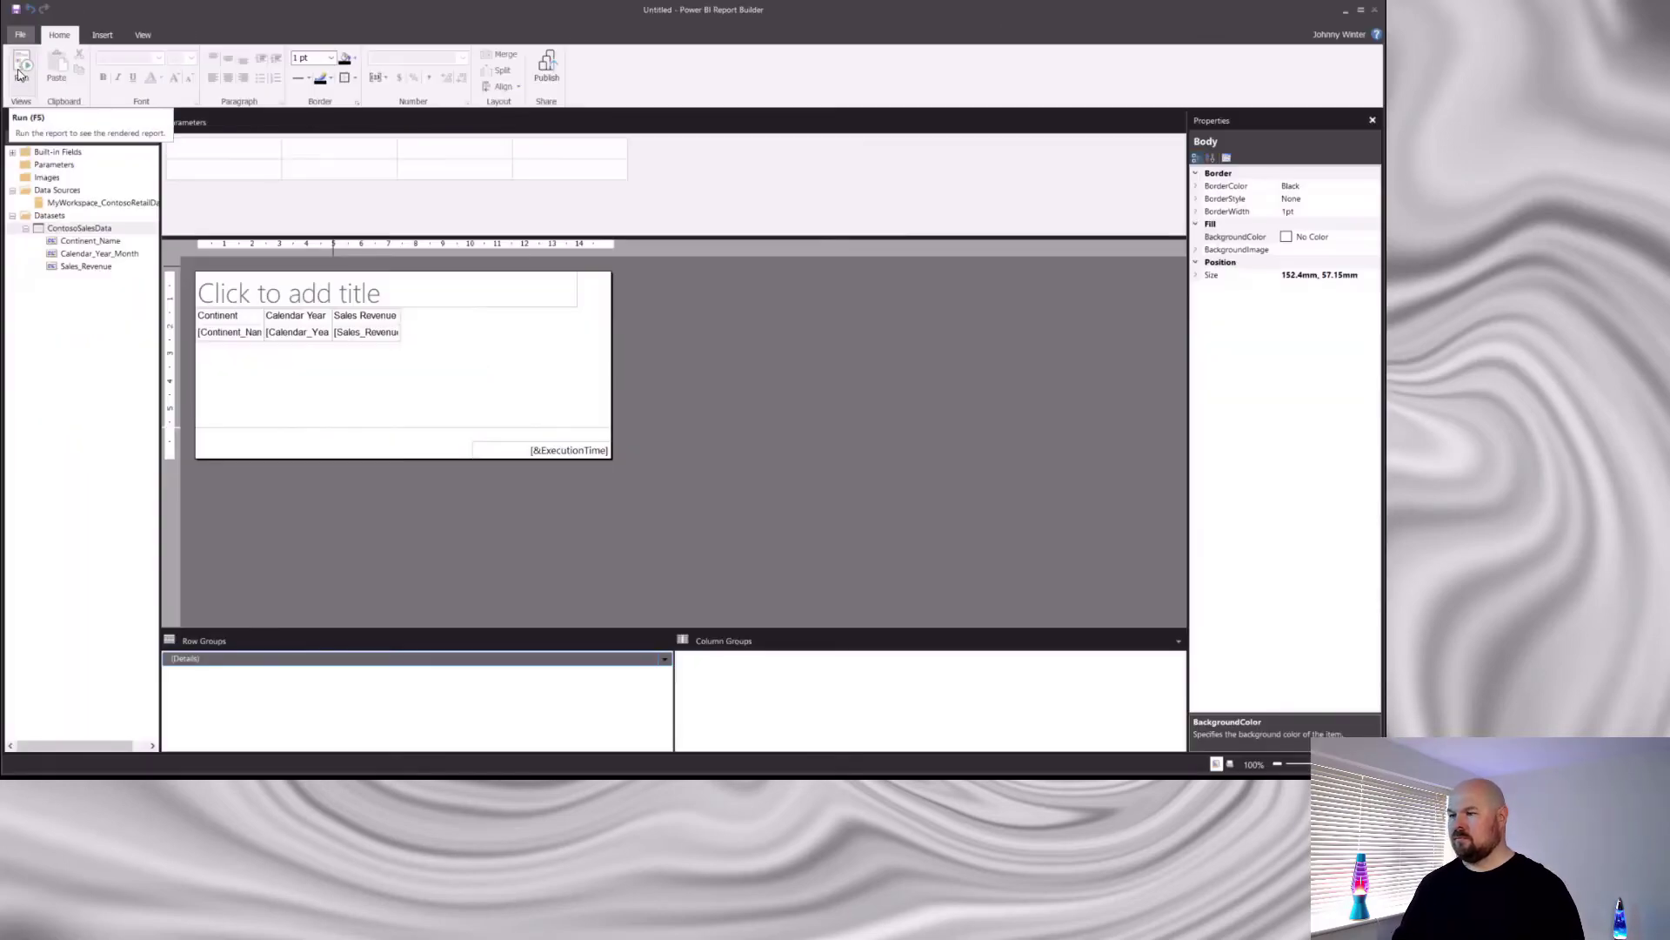
{"action": "left_click", "coordinate": [33, 76]}
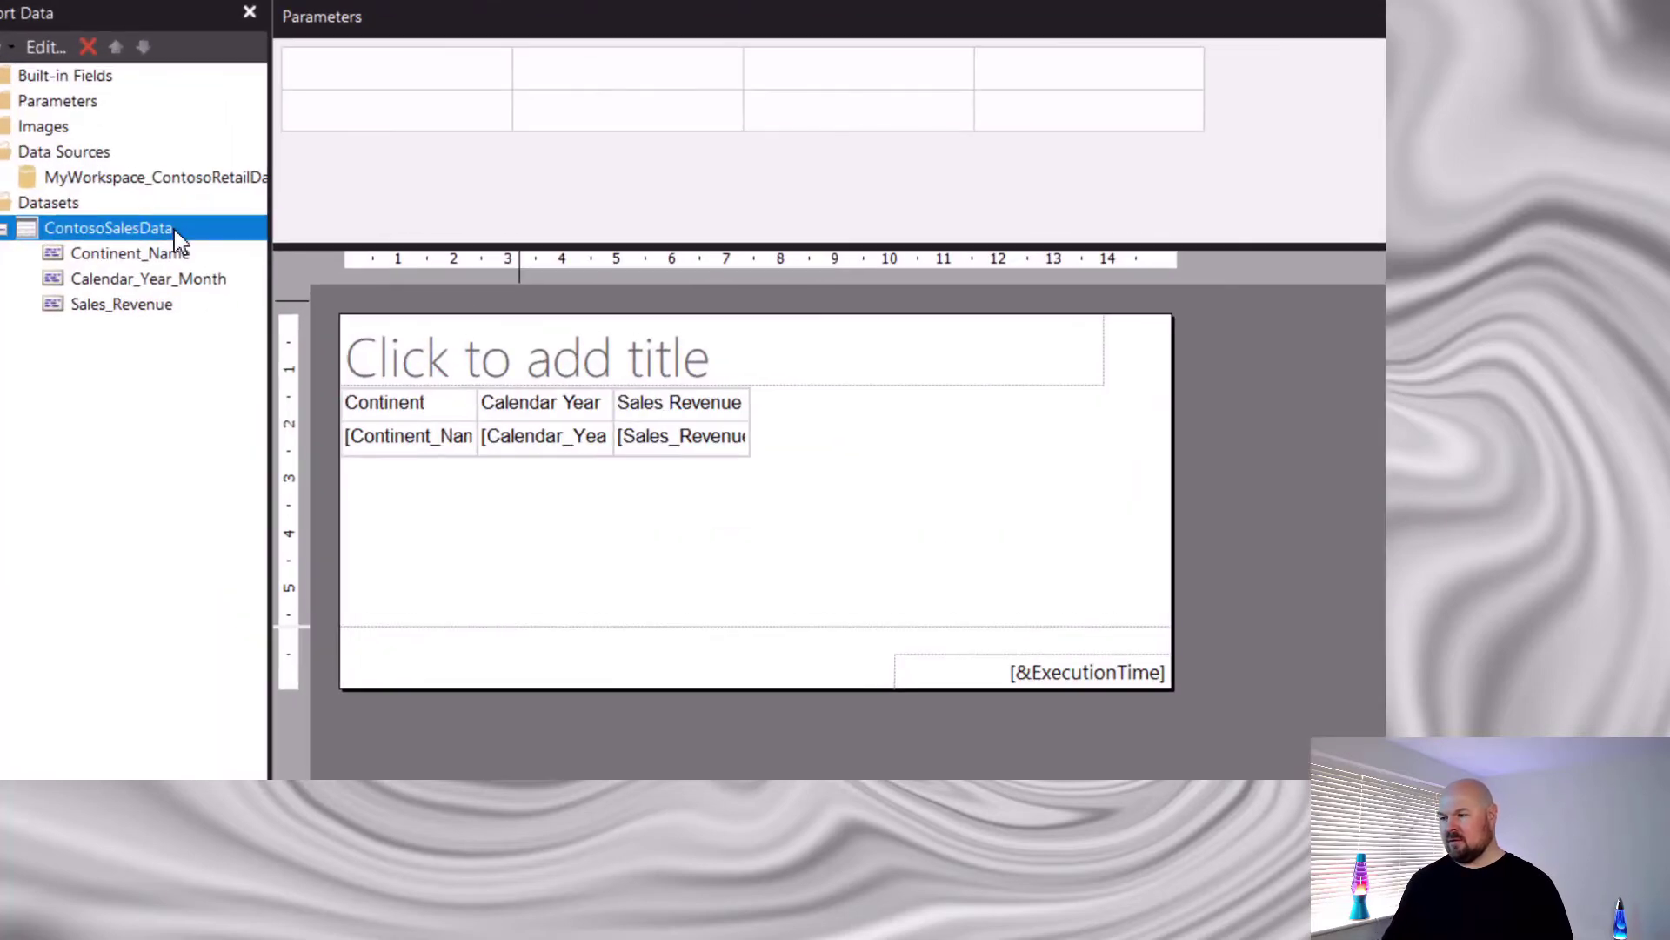
Reopen the ContosoSalesData query for designing and add a filter on the Store dimension's Continent Name hierarchy
{"action": "right_click", "coordinate": [113, 230]}
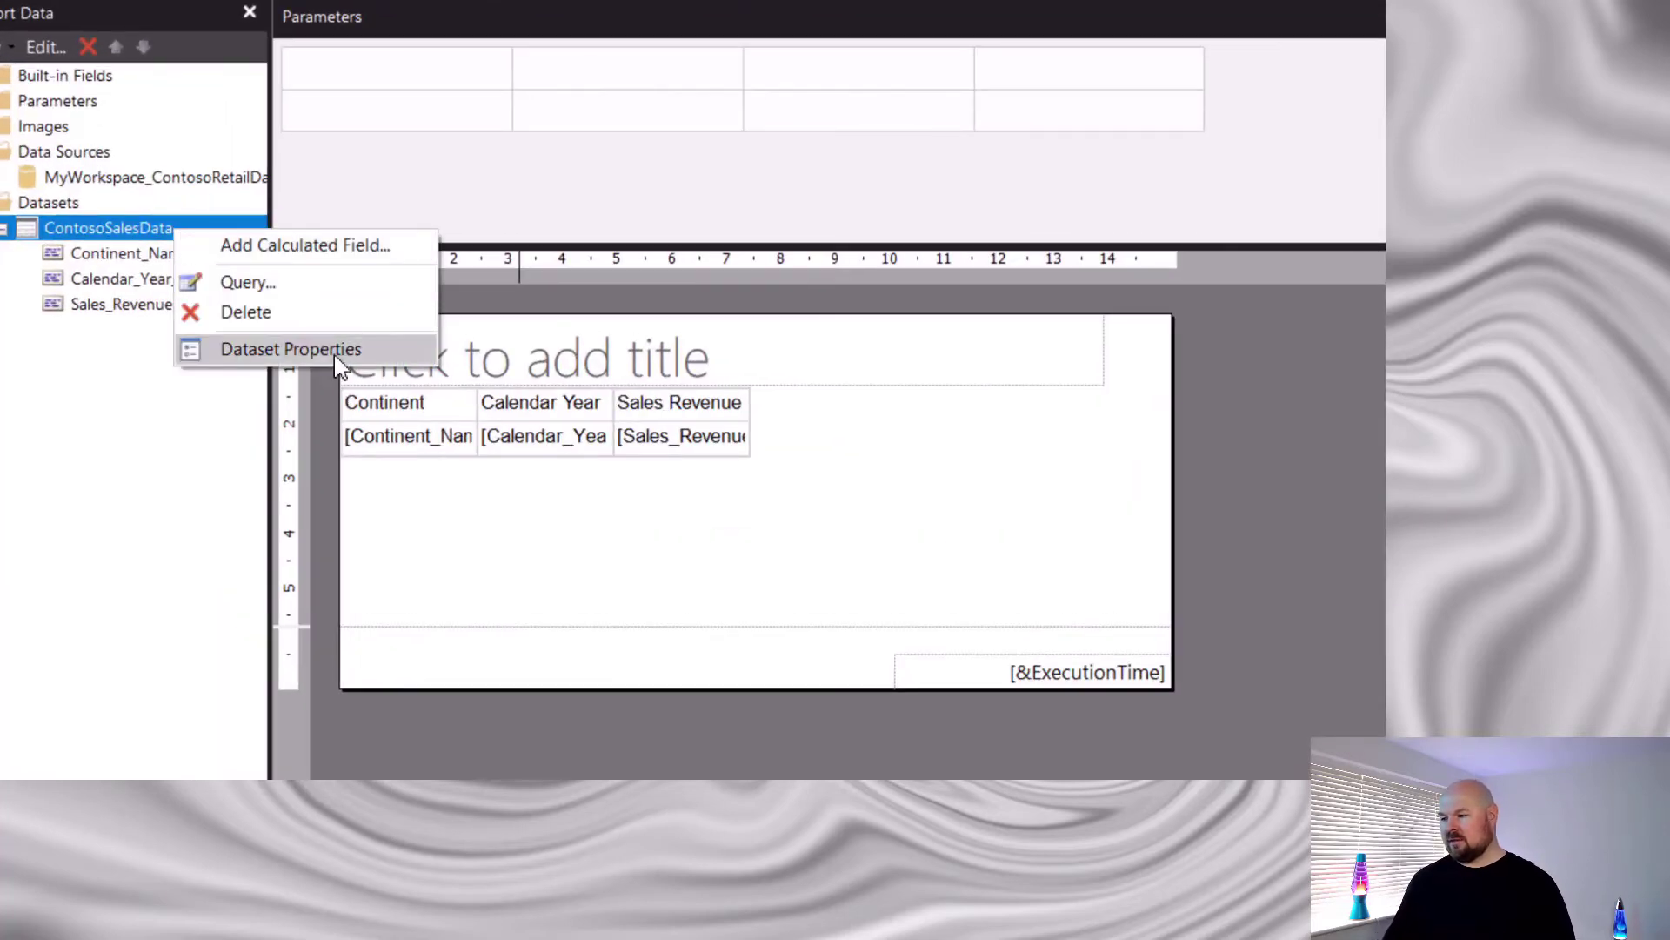
{"action": "left_click", "coordinate": [261, 348]}
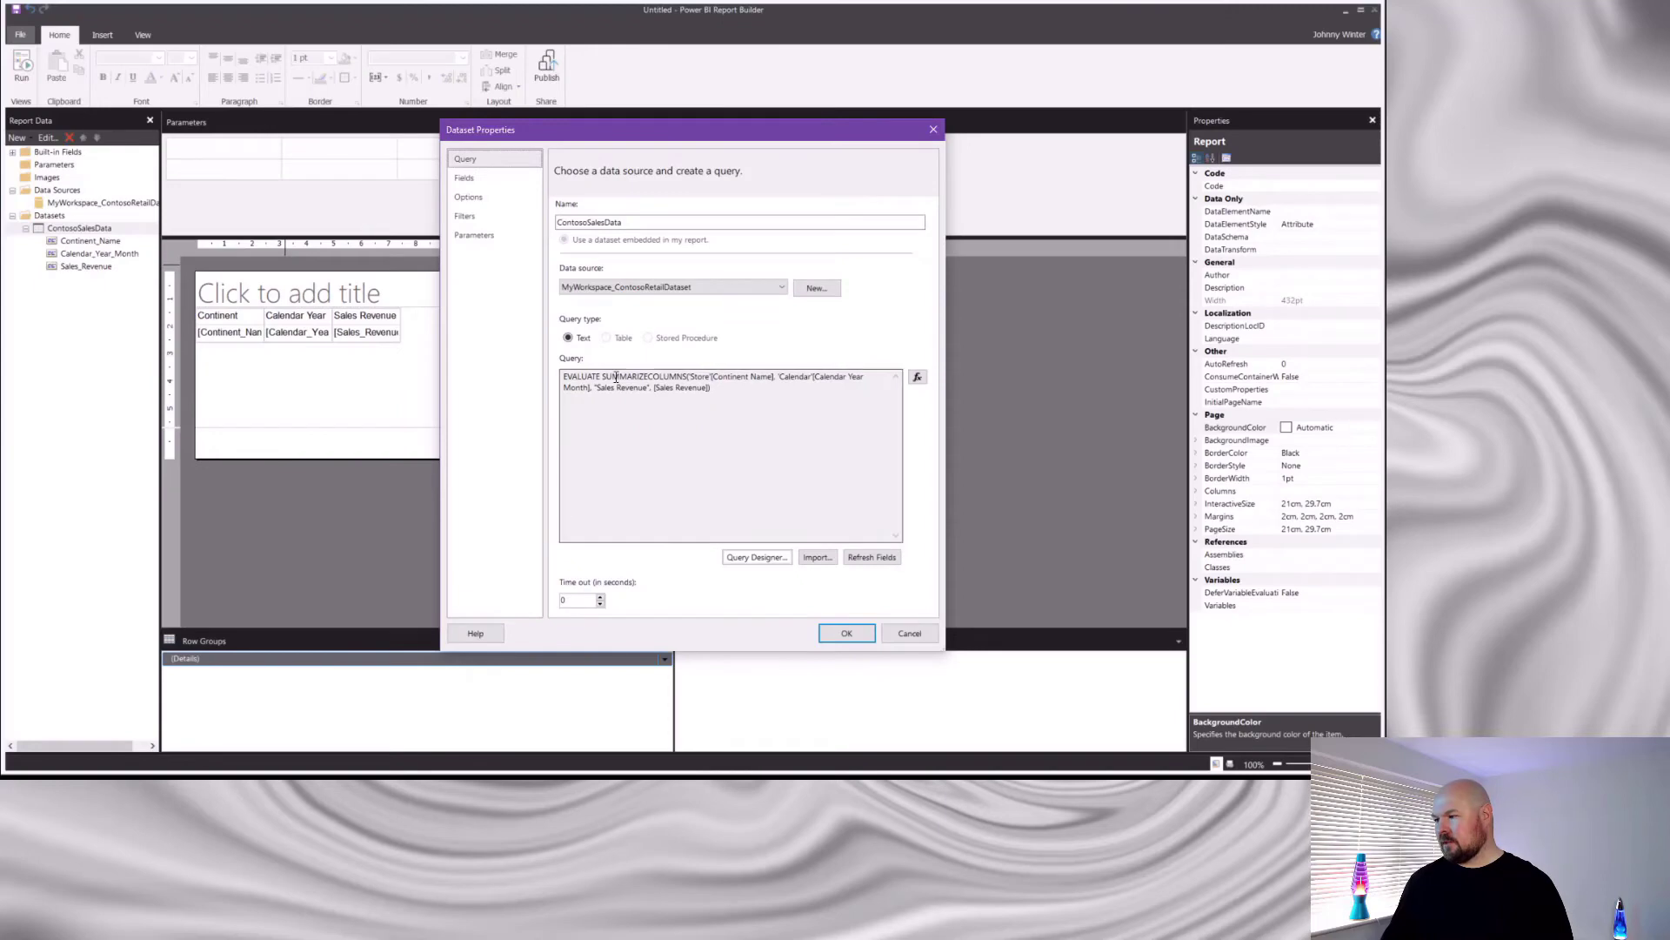
{"action": "left_click", "coordinate": [758, 558]}
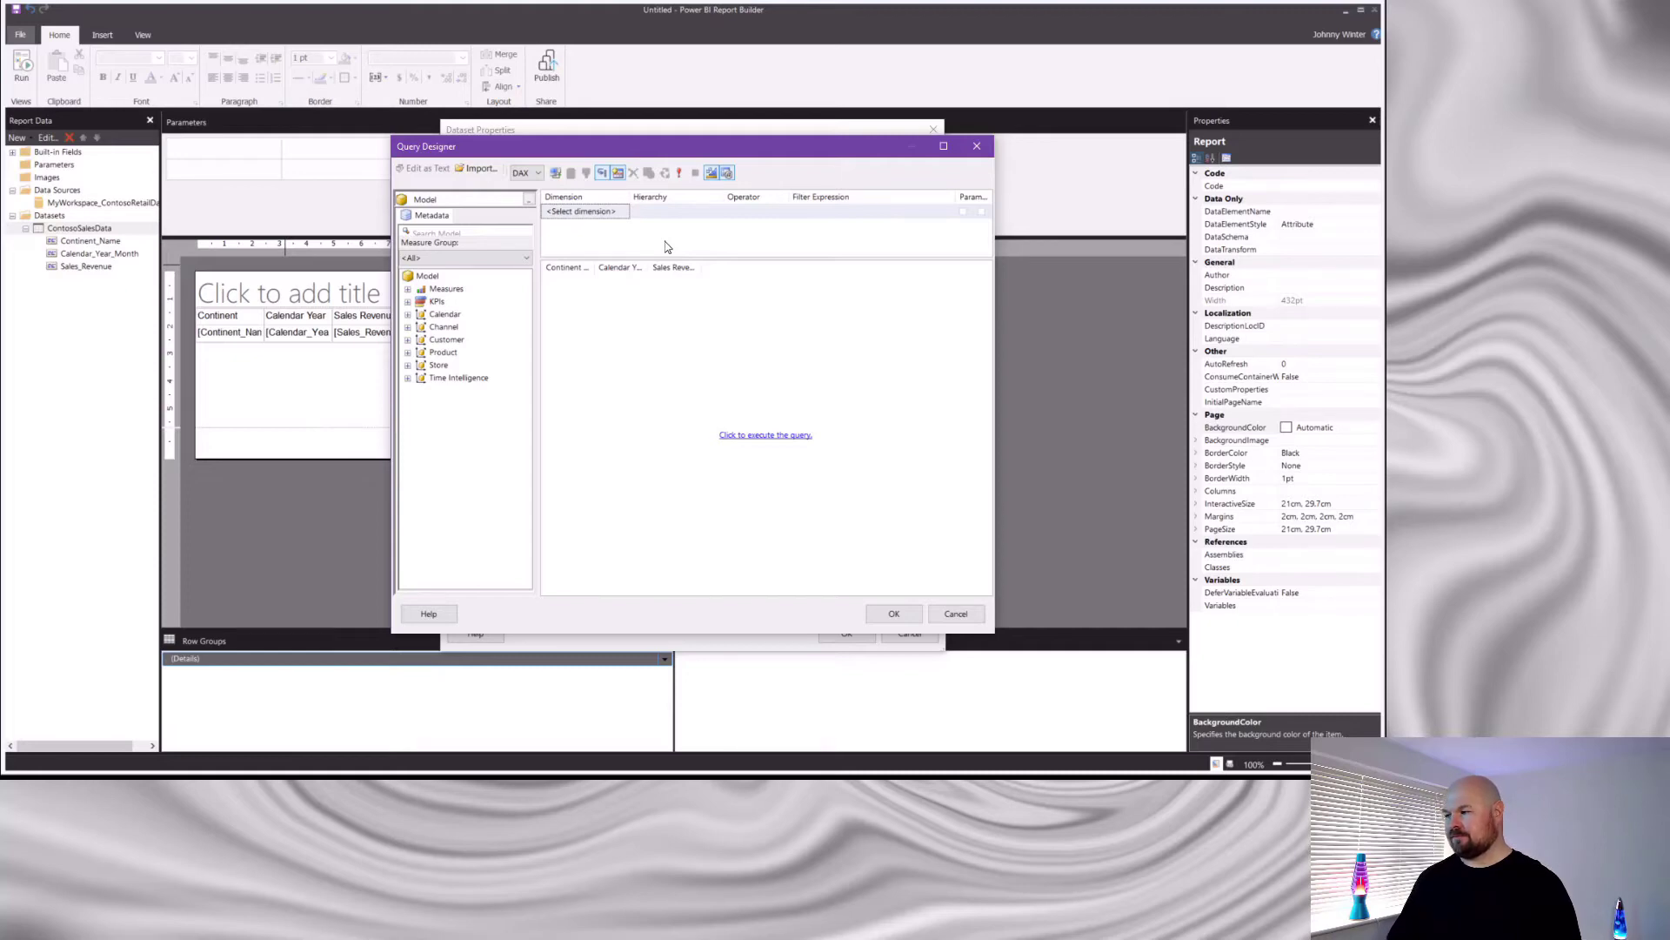
{"action": "left_click", "coordinate": [626, 217]}
{"action": "left_click", "coordinate": [626, 218]}
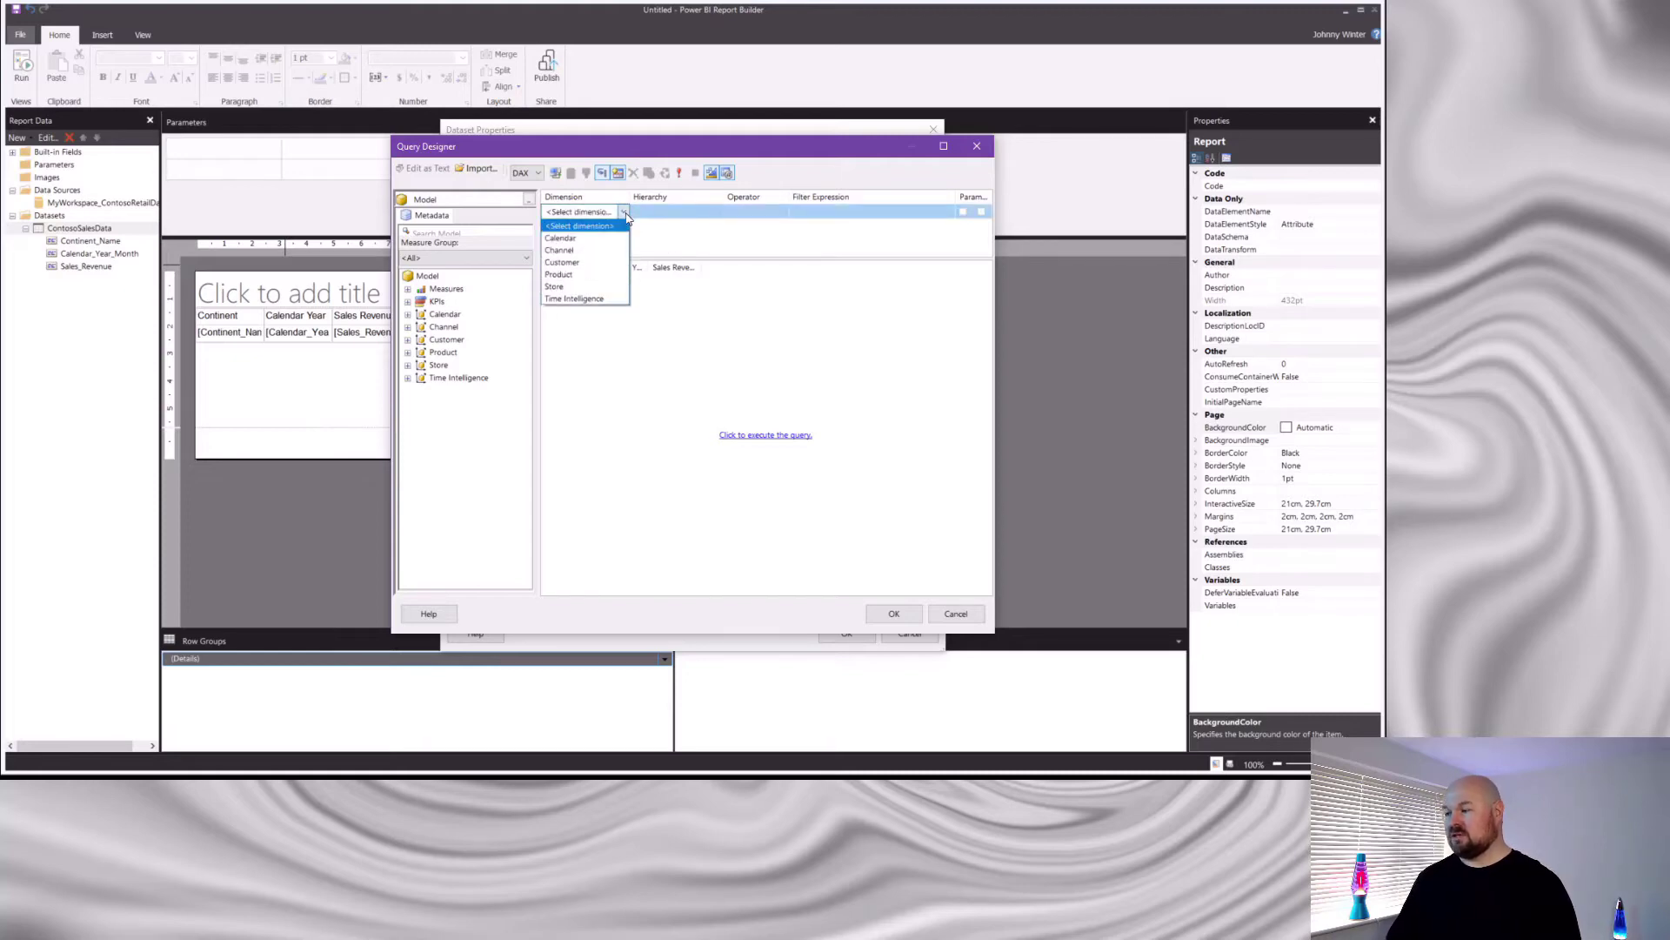
{"action": "left_click", "coordinate": [595, 287]}
{"action": "left_click", "coordinate": [720, 213]}
{"action": "left_click", "coordinate": [722, 214]}
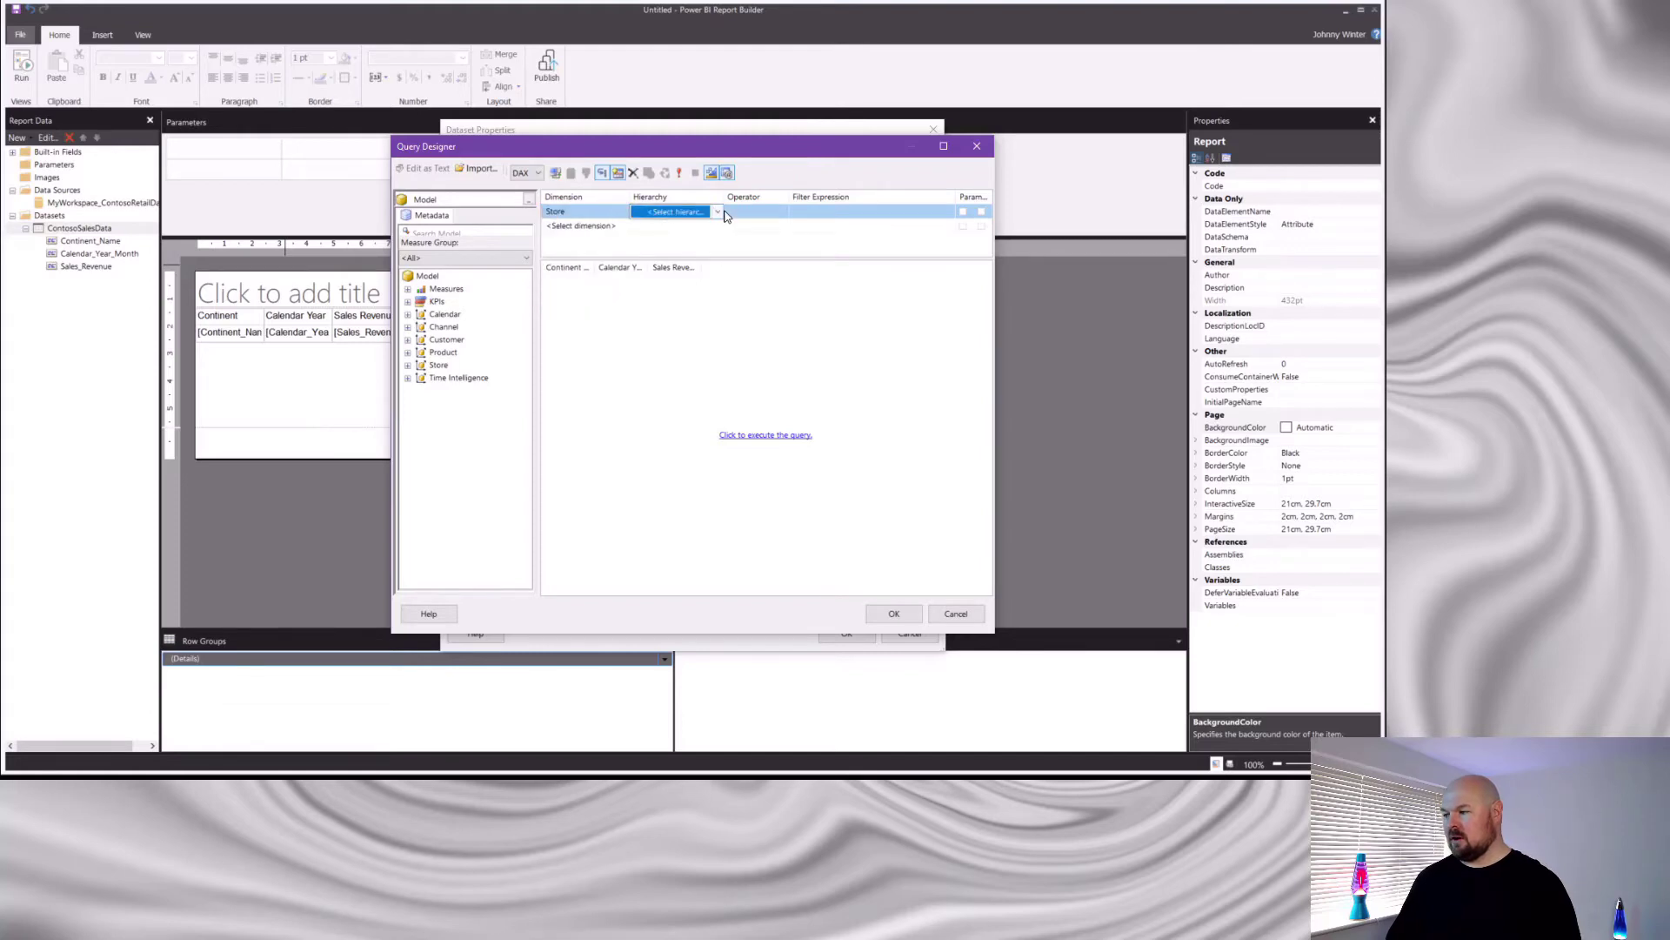
{"action": "left_click", "coordinate": [718, 212]}
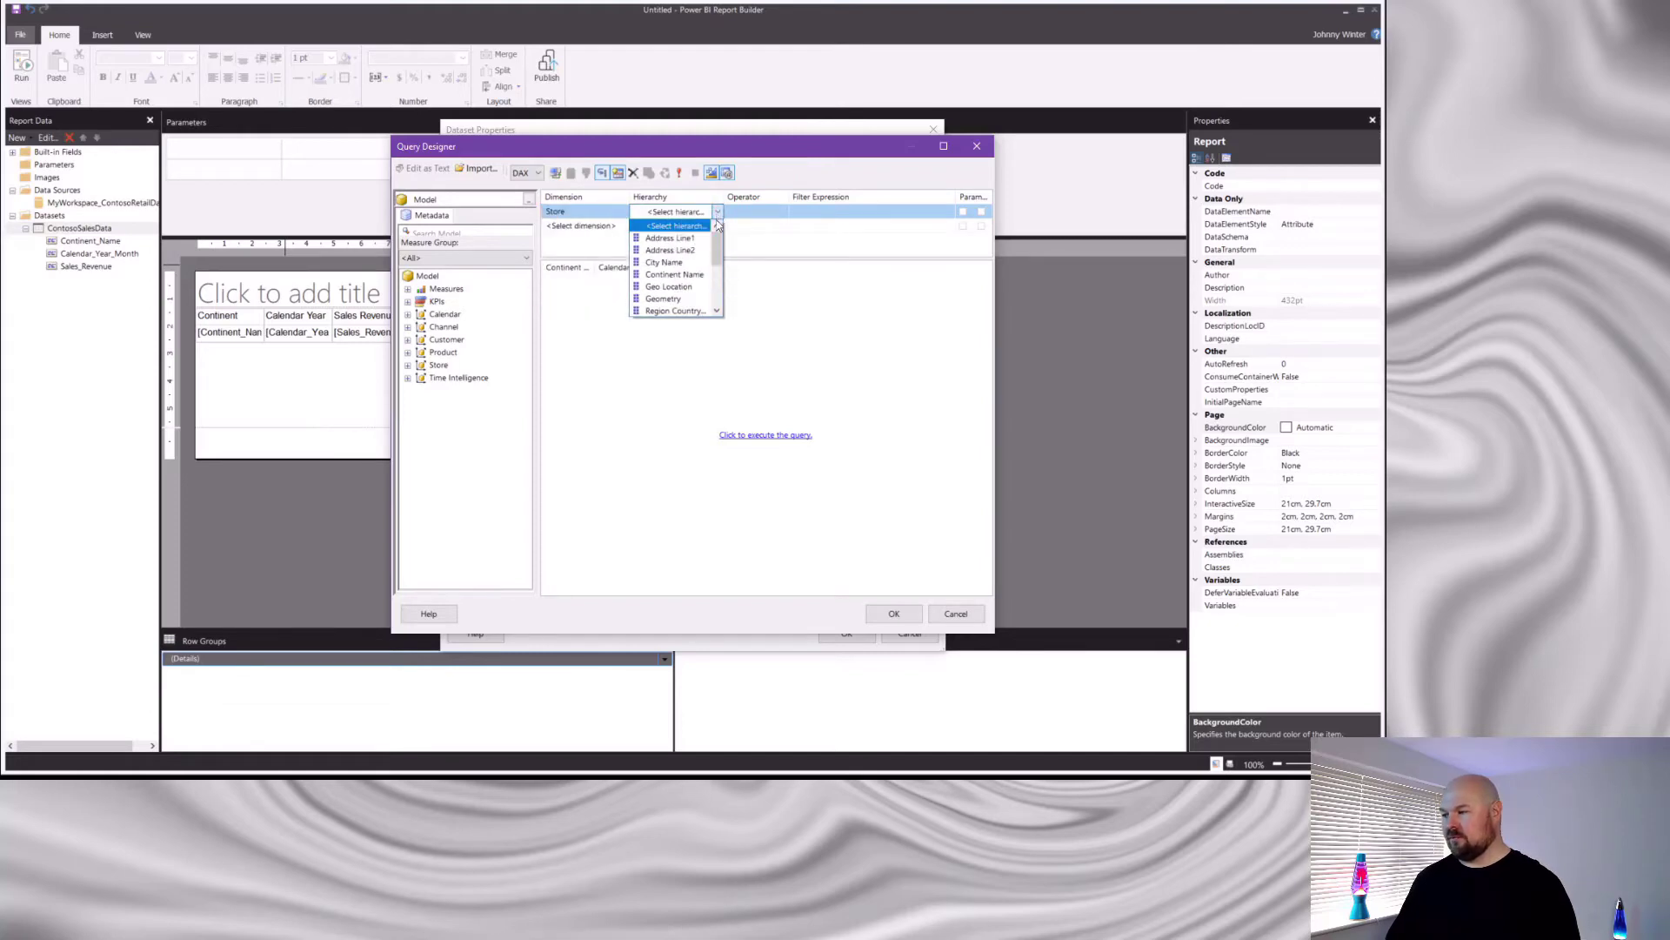
{"action": "left_click", "coordinate": [694, 274]}
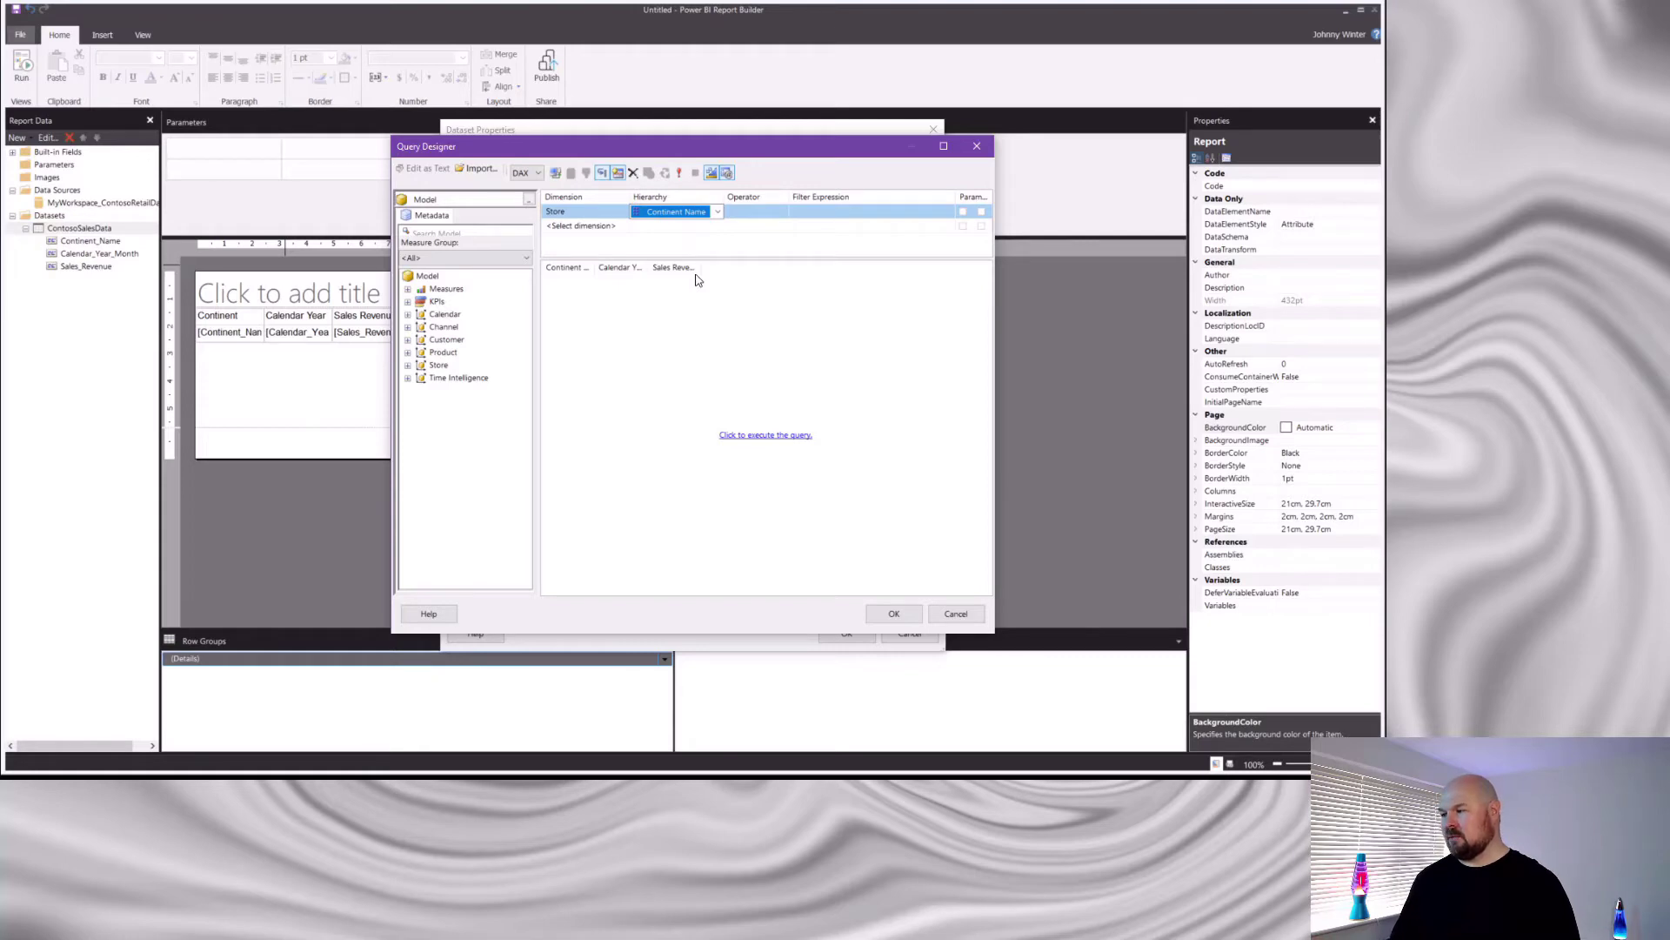
Set the Continent Name filter to Equal with Europe as the filter value
{"action": "left_click", "coordinate": [785, 212]}
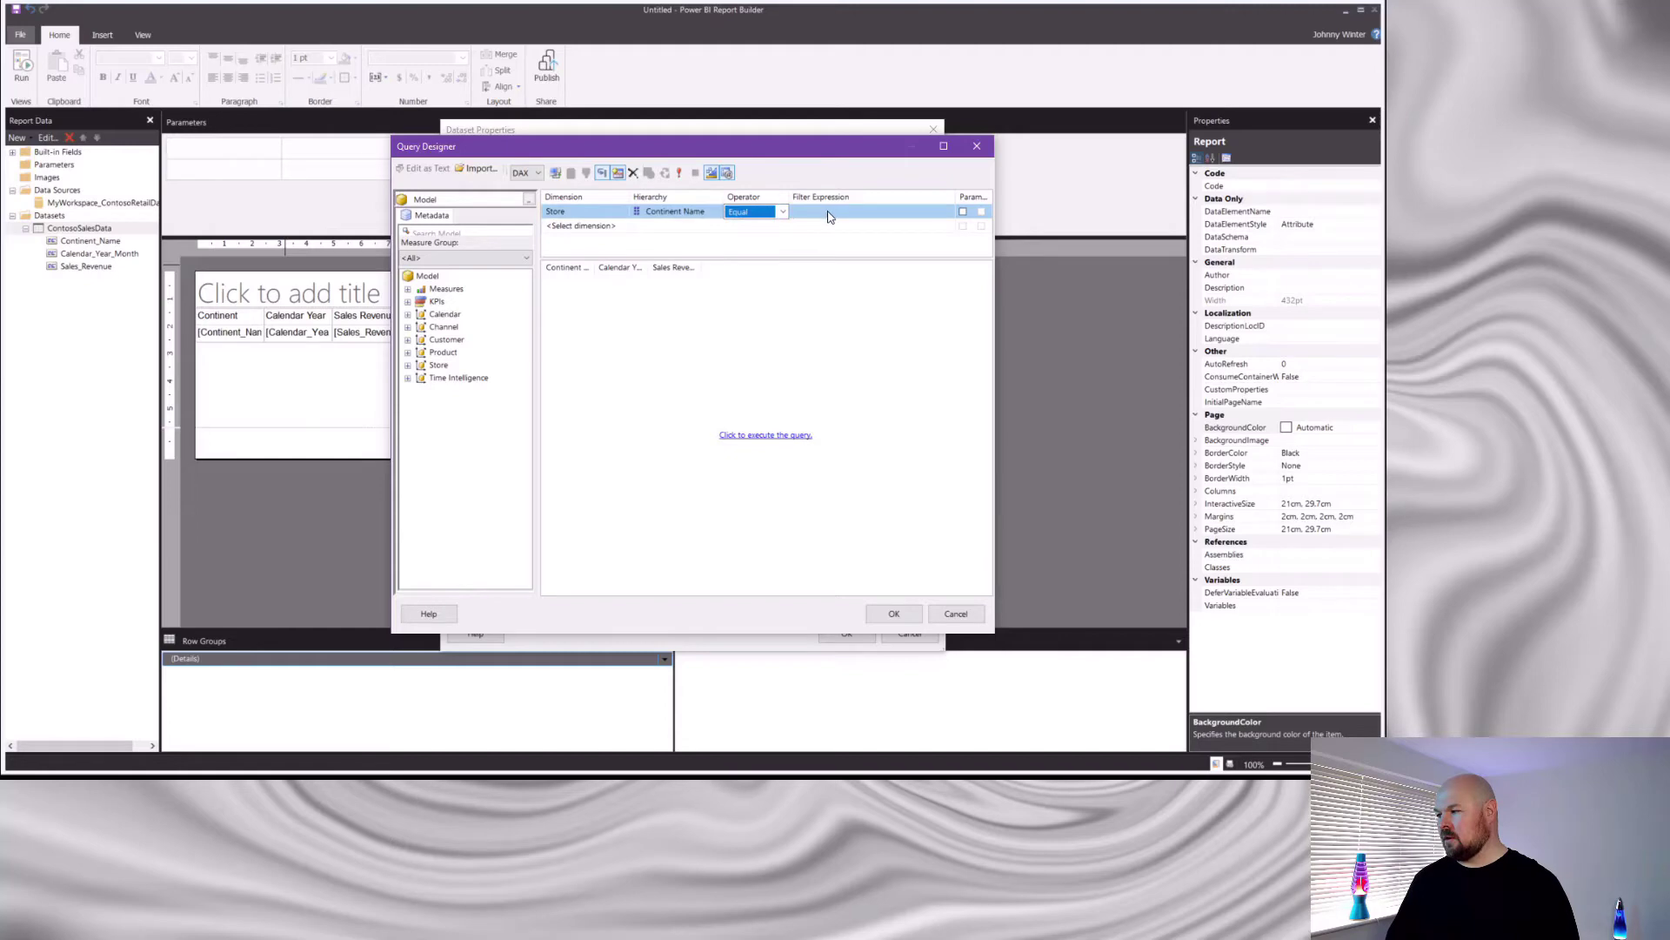
{"action": "left_click", "coordinate": [823, 216]}
{"action": "left_click", "coordinate": [949, 212]}
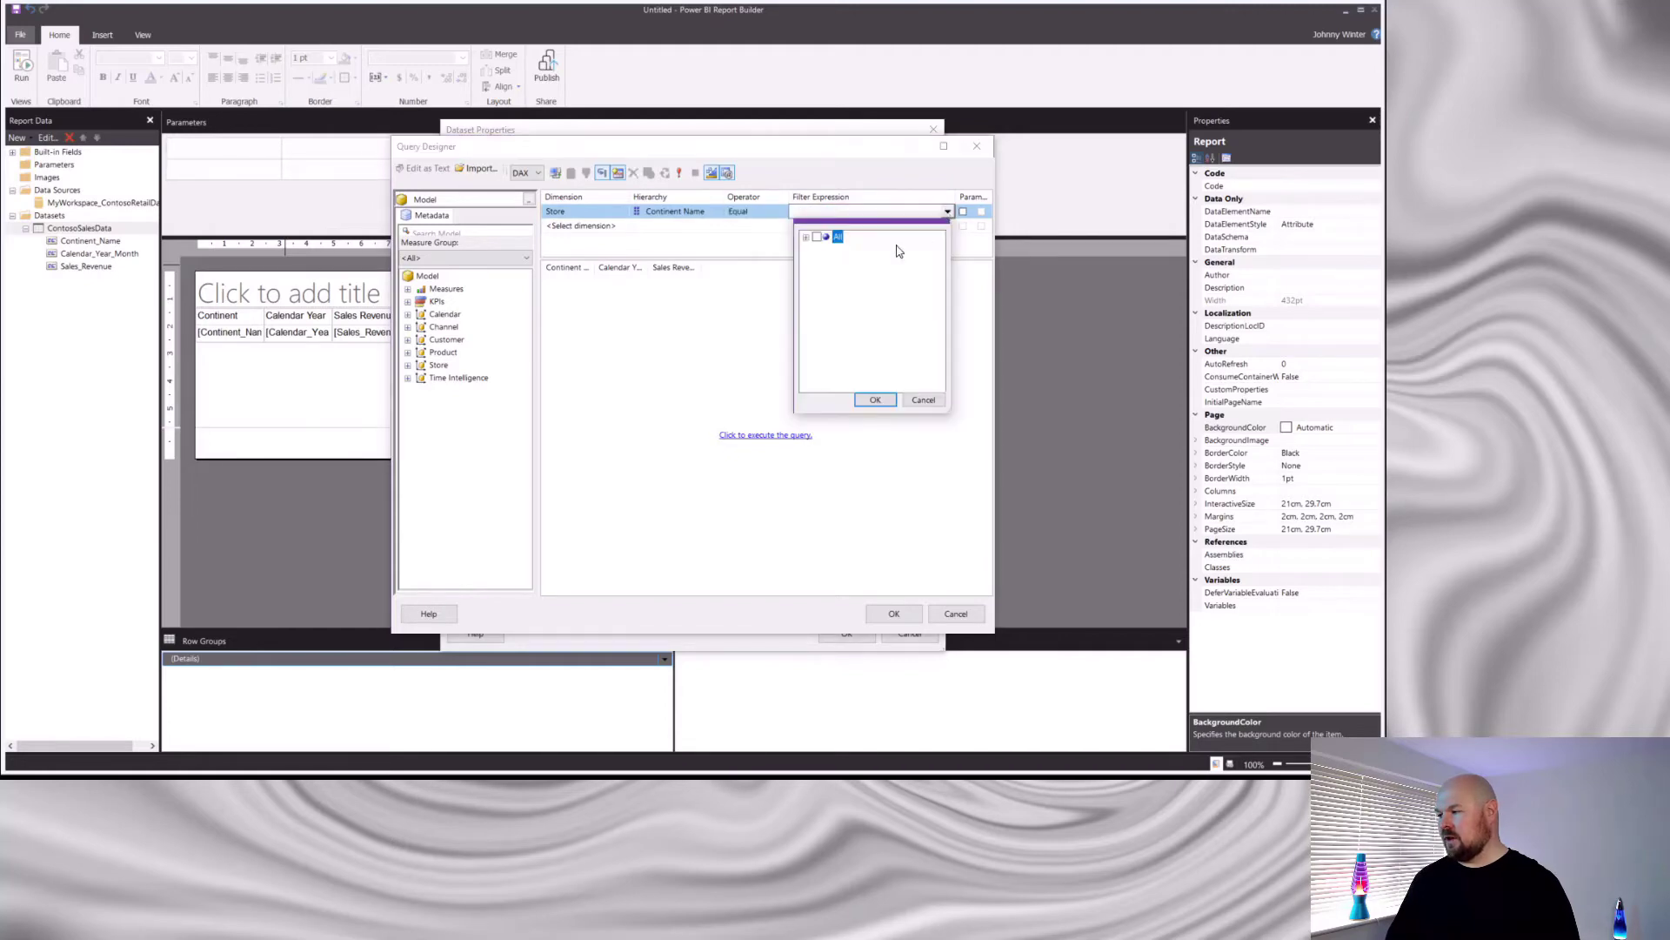
{"action": "left_click", "coordinate": [805, 237]}
{"action": "left_click", "coordinate": [828, 263]}
{"action": "left_click", "coordinate": [873, 399]}
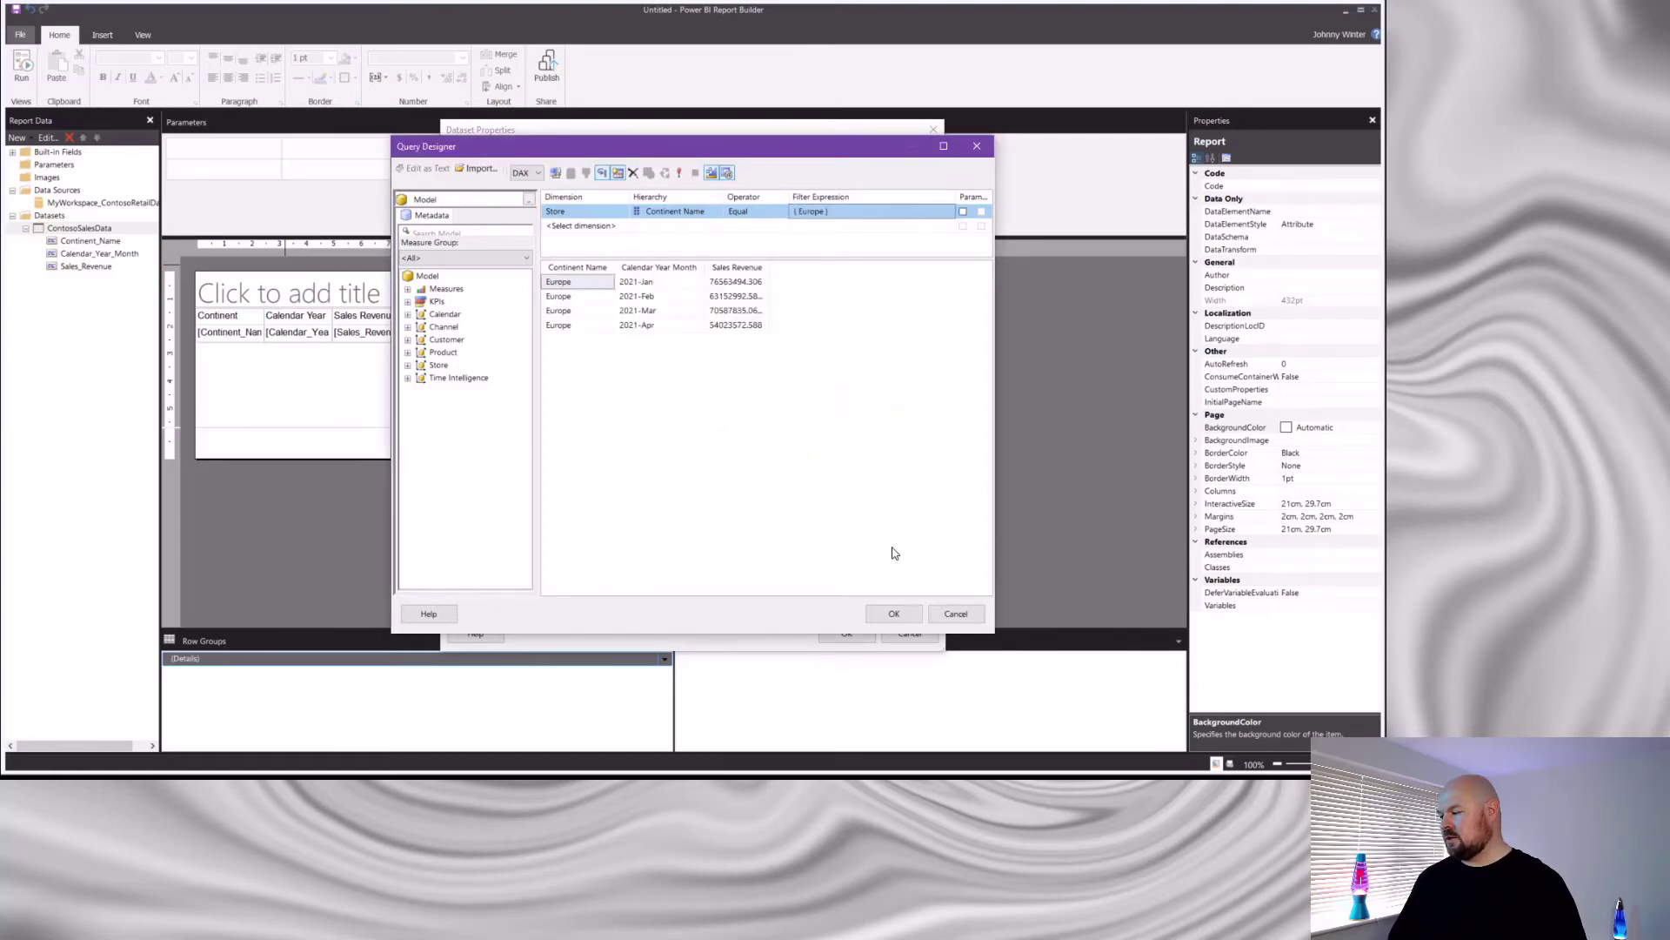
Accept the filtered query, save the dataset properties and run the report
{"action": "left_click", "coordinate": [906, 613]}
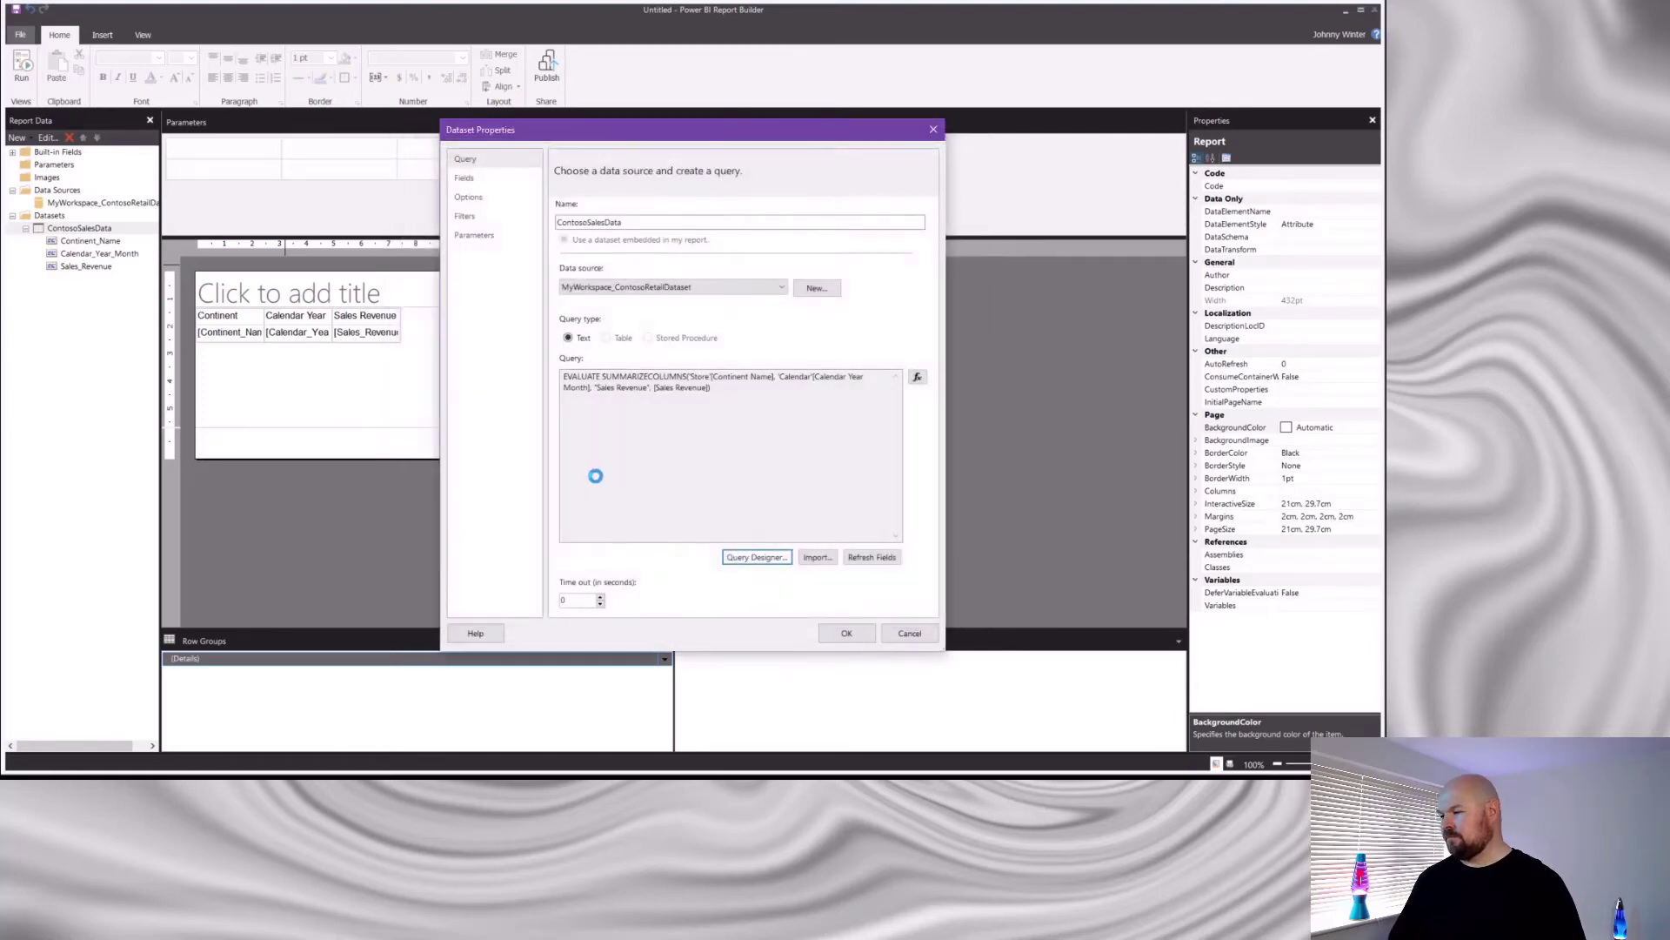
{"action": "key", "text": "Return"}
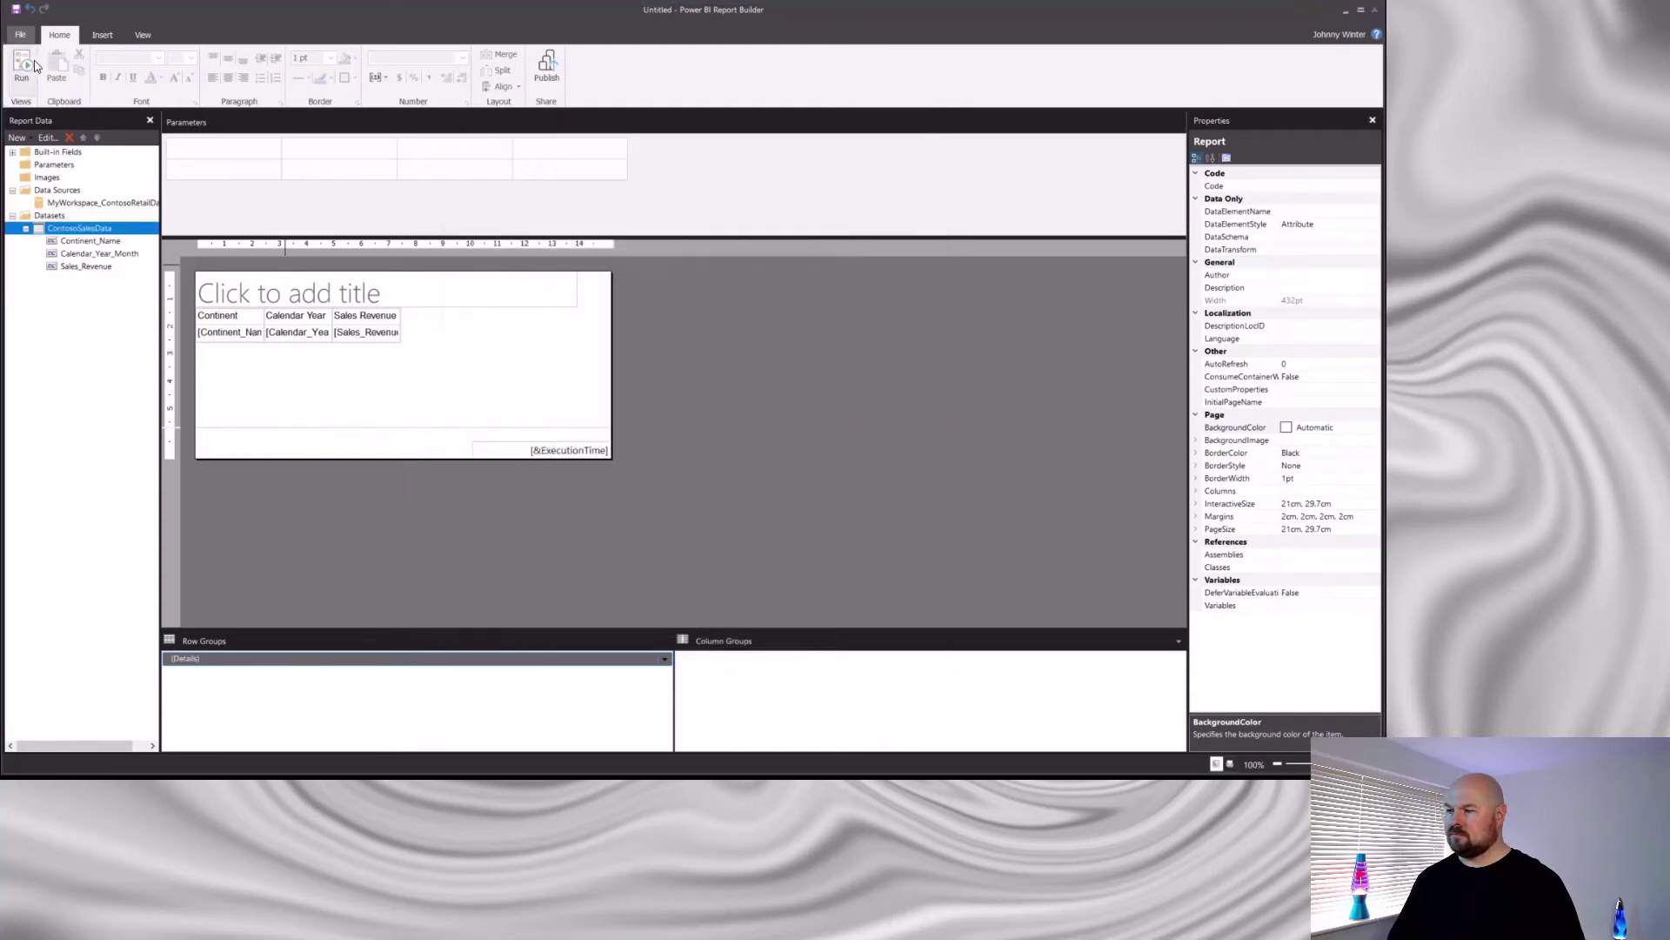
{"action": "left_click", "coordinate": [23, 68]}
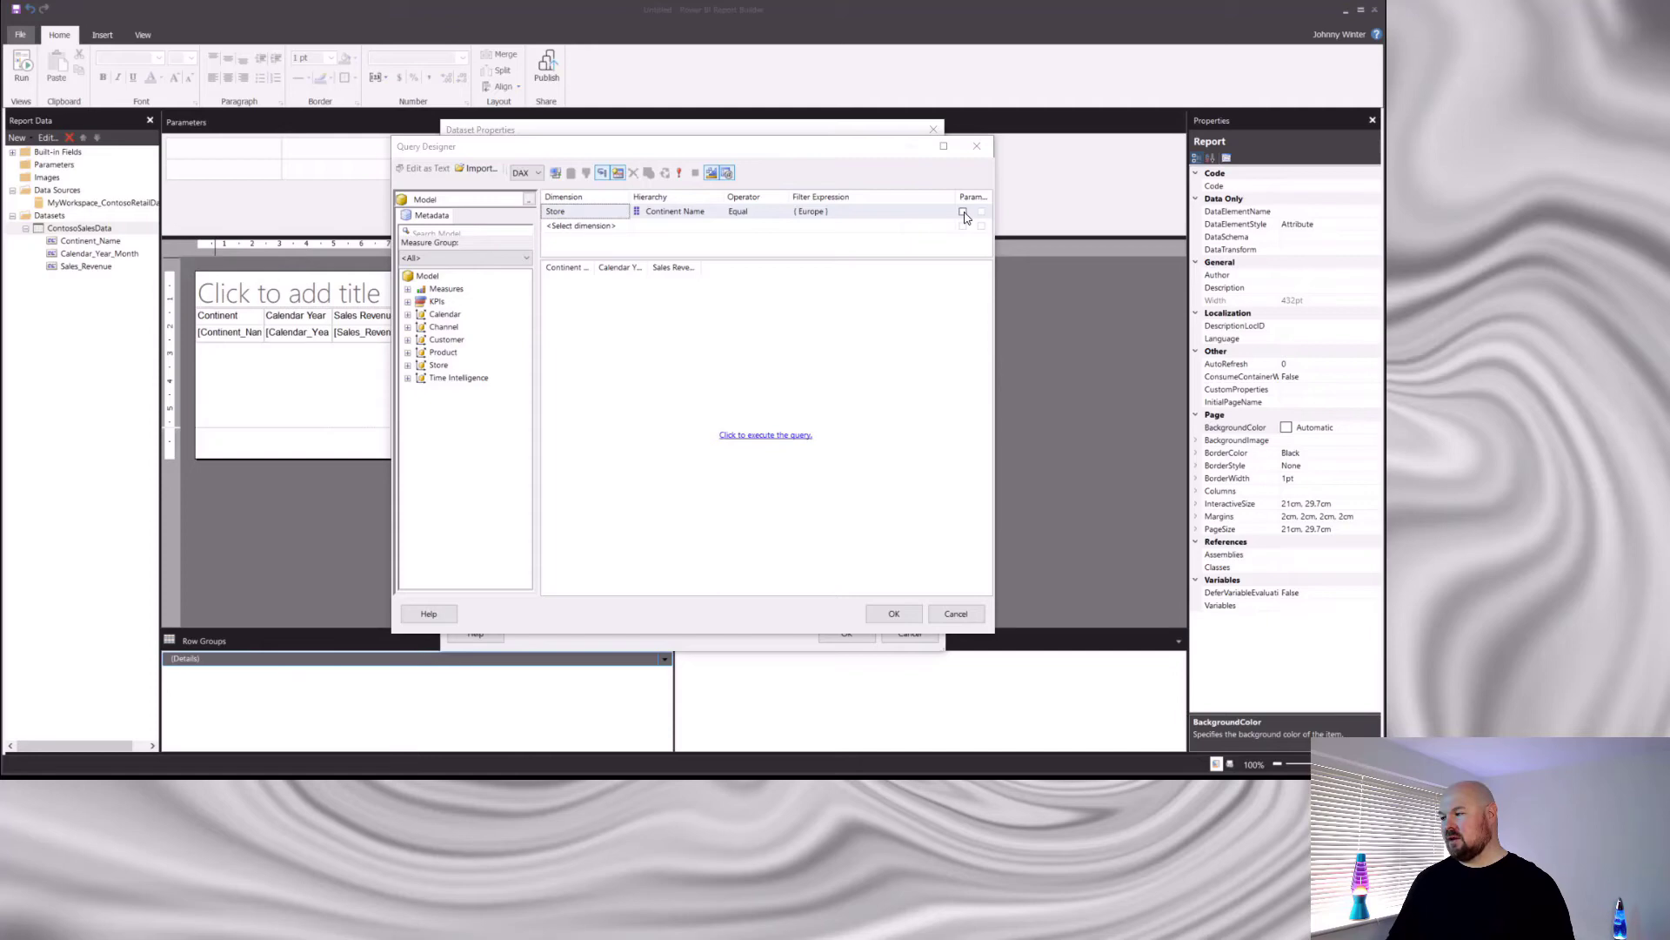
Widen the query designer, turn the Continent Name filter into a parameter and clear its Europe filter value
{"action": "left_click_drag", "start_coordinate": [994, 253], "coordinate": [1094, 253]}
{"action": "mouse_move", "coordinate": [1048, 198]}
{"action": "left_mouse_down"}
{"action": "mouse_move", "coordinate": [1000, 198]}
{"action": "mouse_move", "coordinate": [1072, 196]}
{"action": "left_mouse_up"}
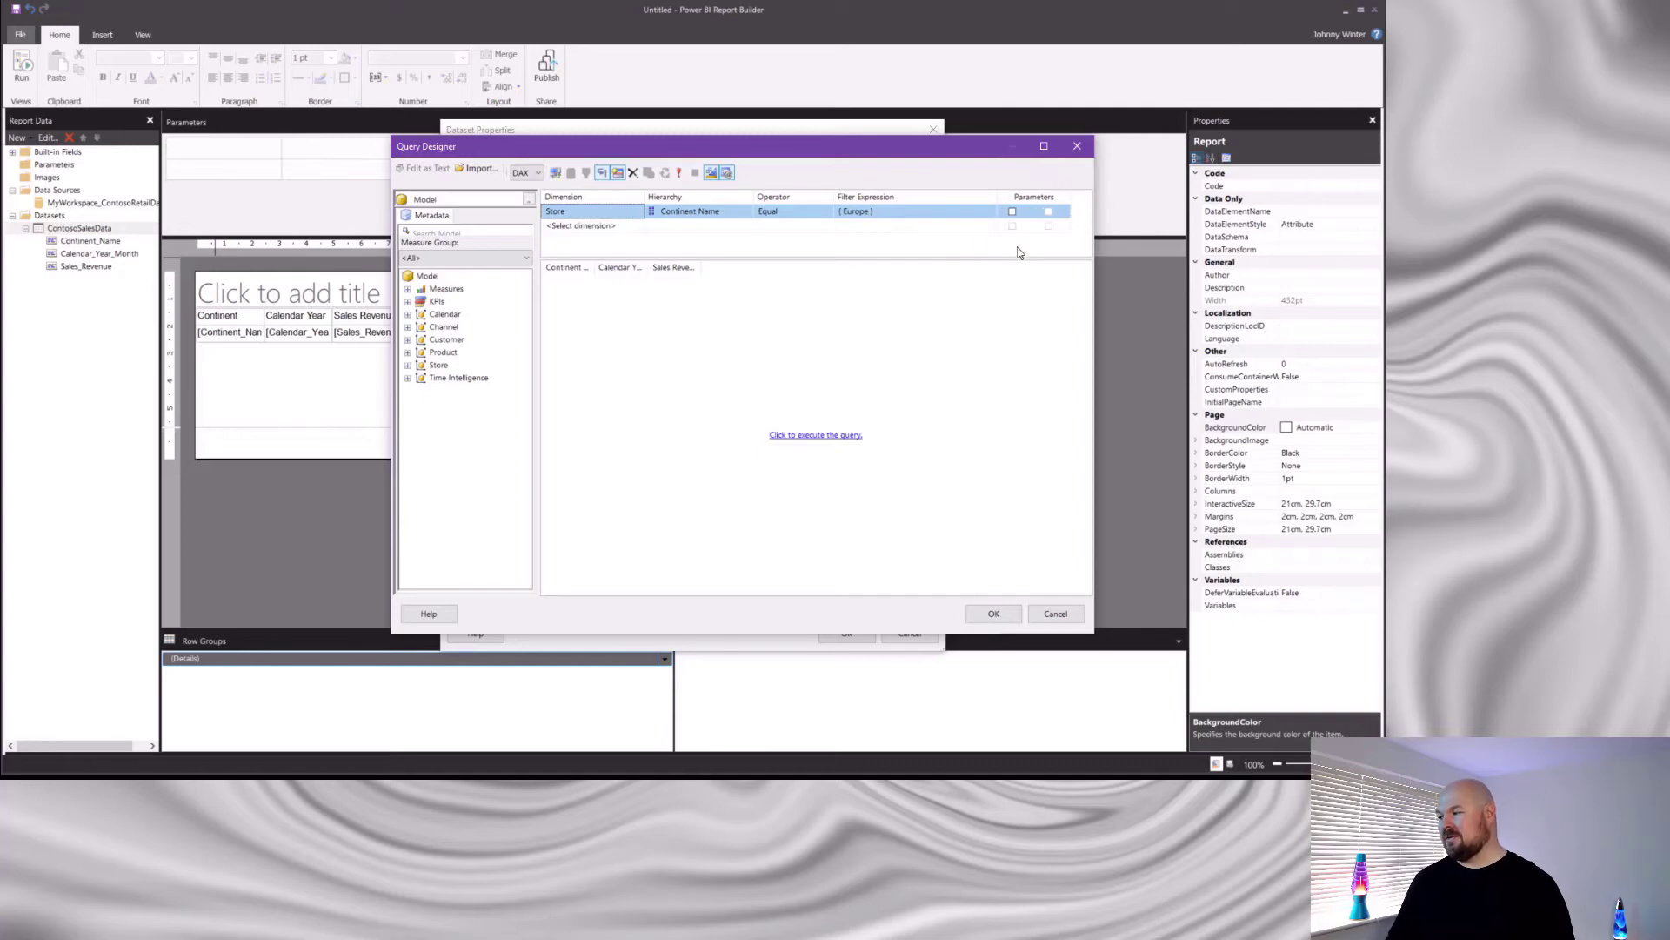
{"action": "left_click", "coordinate": [1012, 212]}
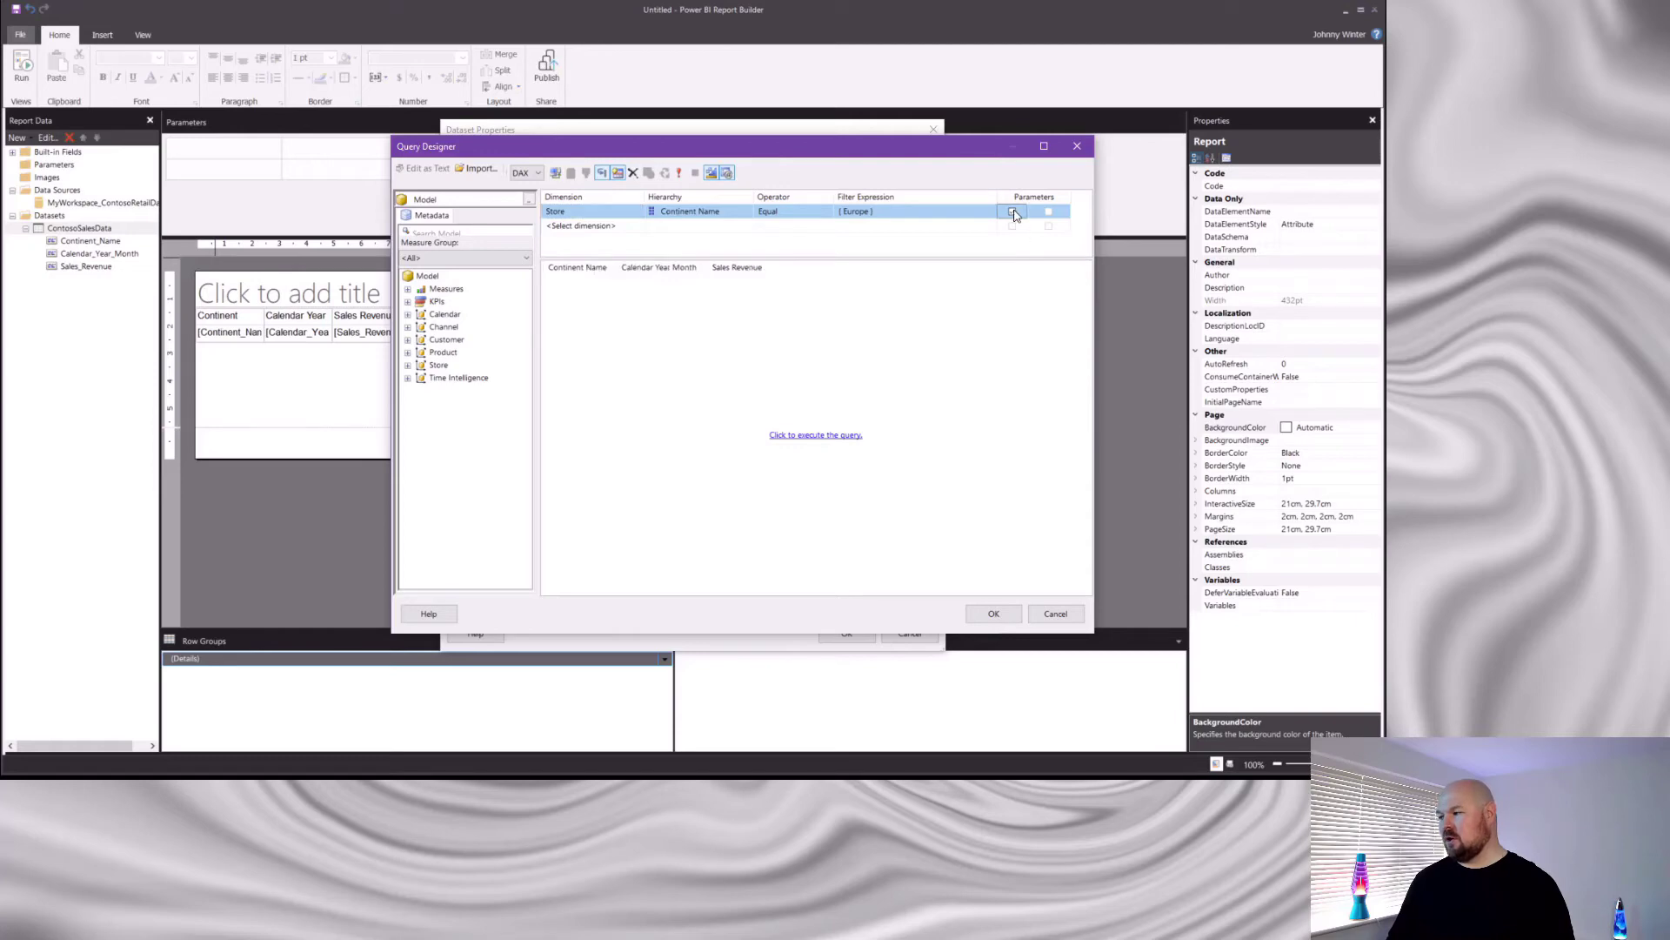
{"action": "left_click", "coordinate": [1013, 212]}
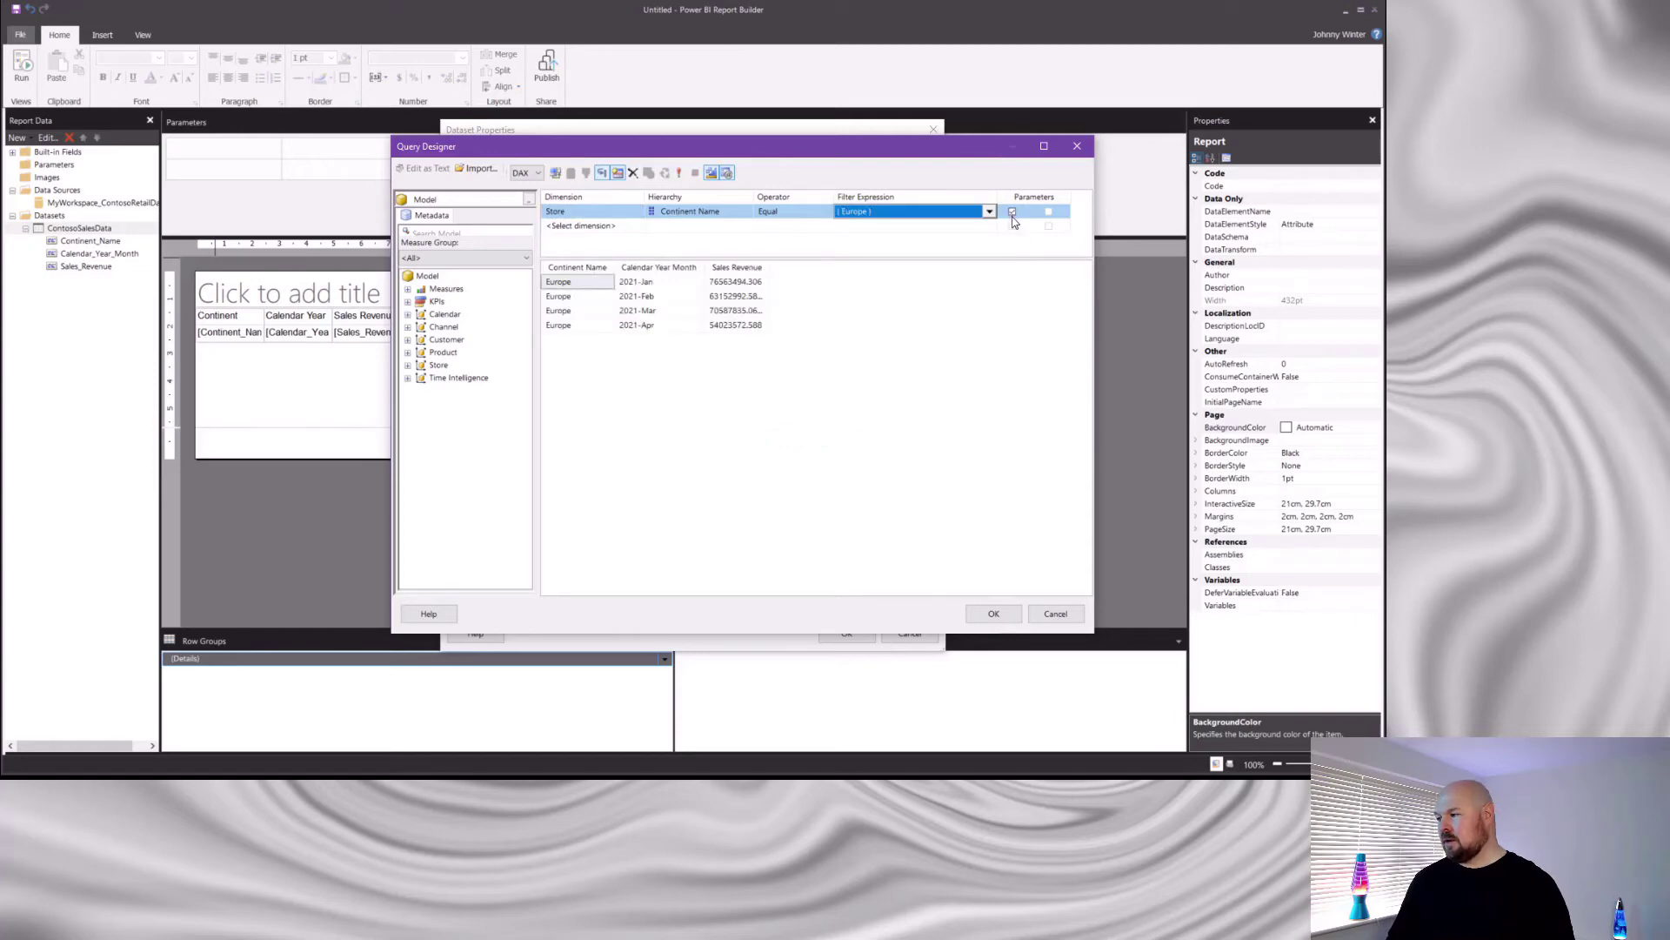
{"action": "left_click", "coordinate": [989, 212]}
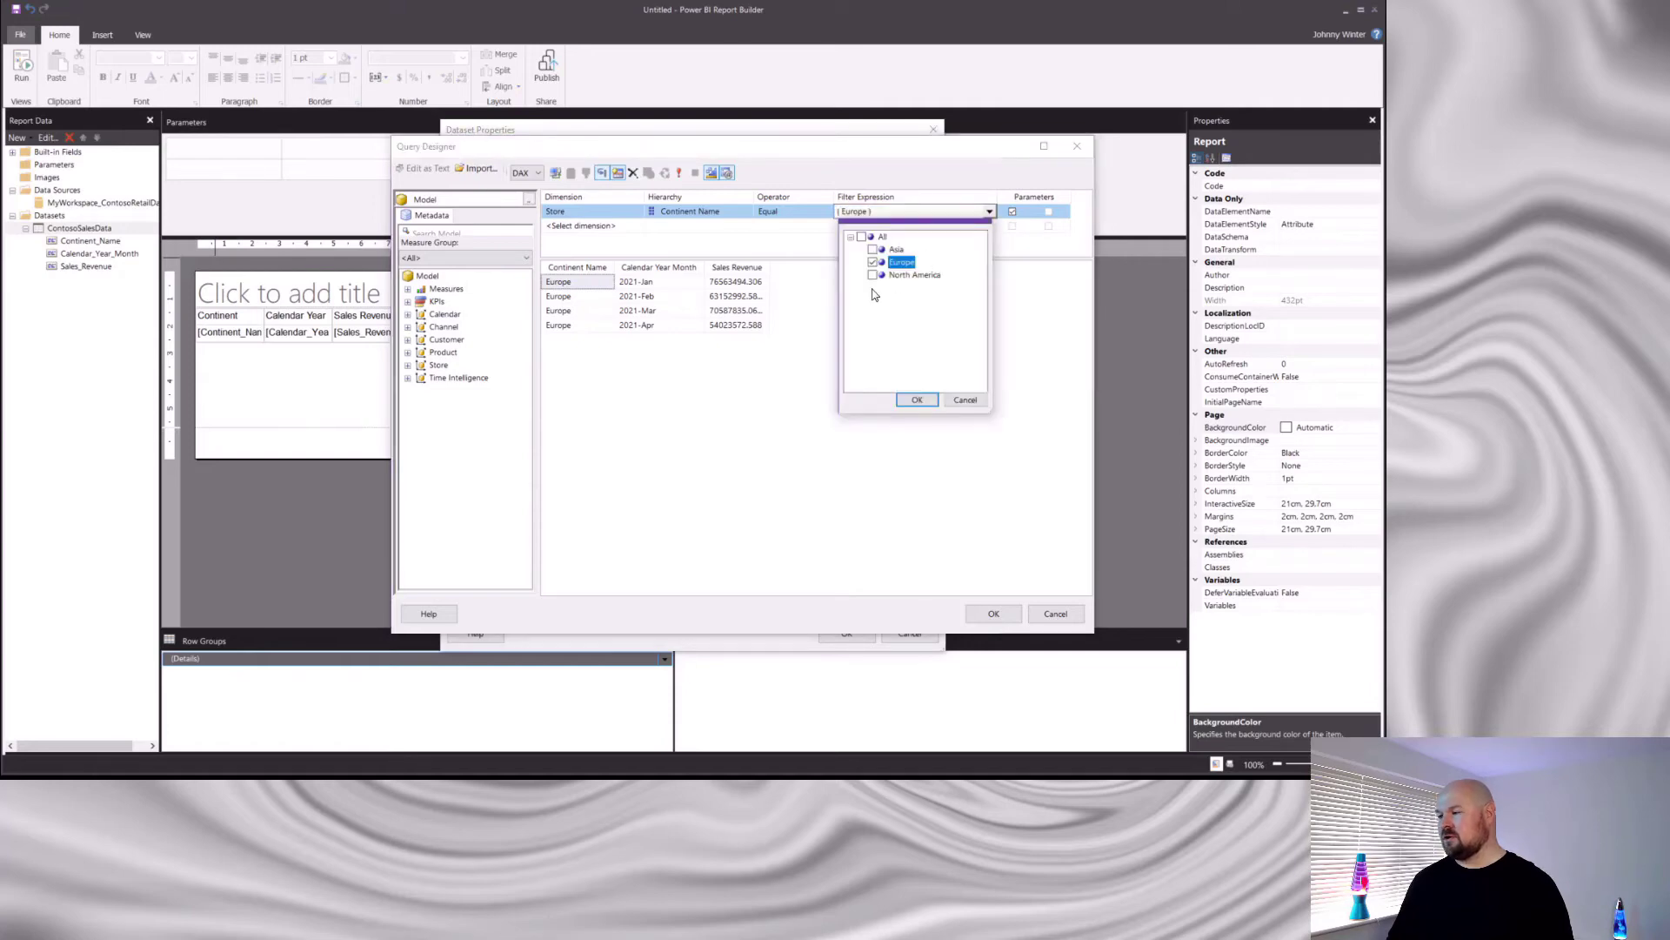
{"action": "left_click", "coordinate": [916, 400]}
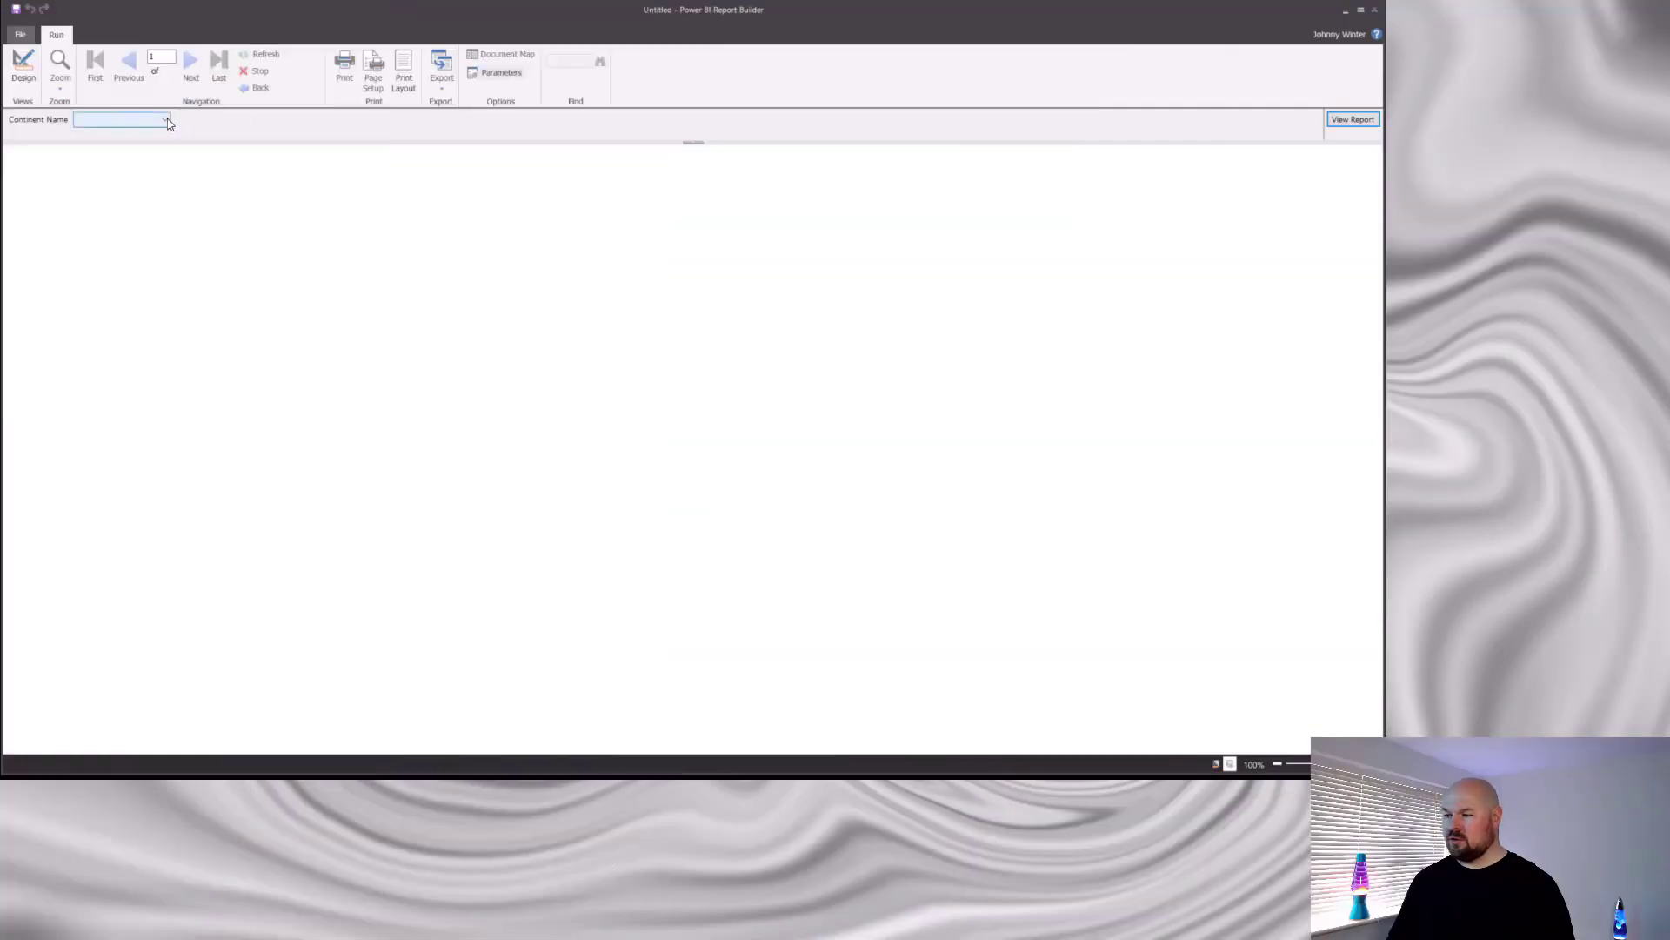
View the report with the Continent Name parameter set to Europe
{"action": "left_click", "coordinate": [165, 119]}
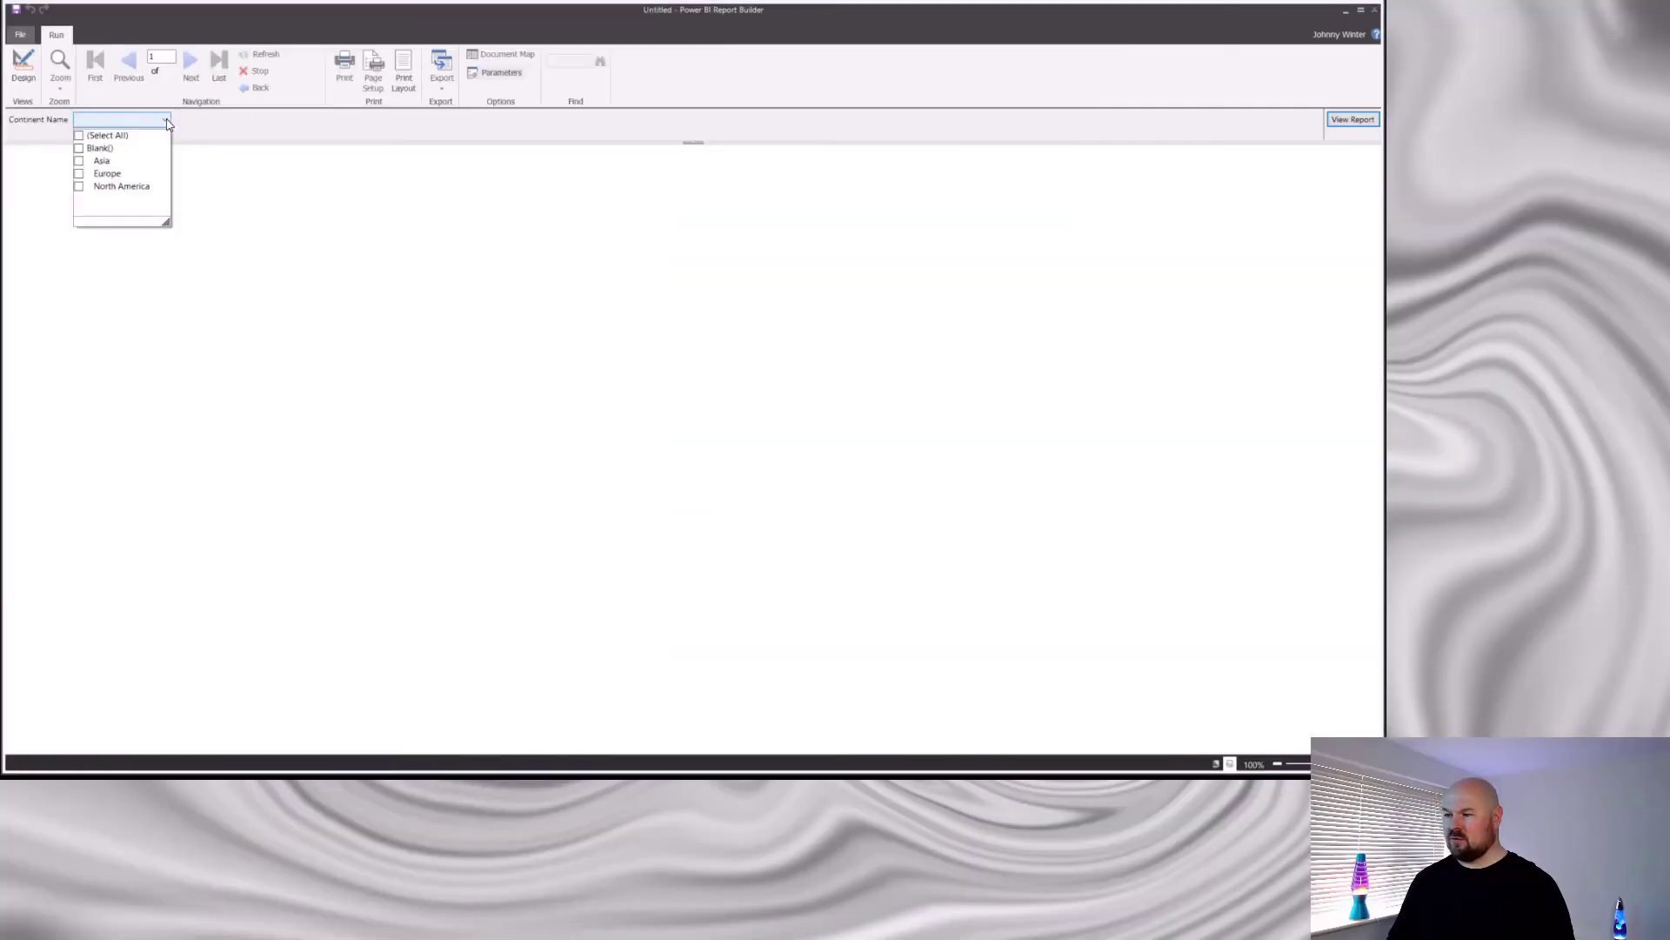
{"action": "left_click", "coordinate": [79, 174]}
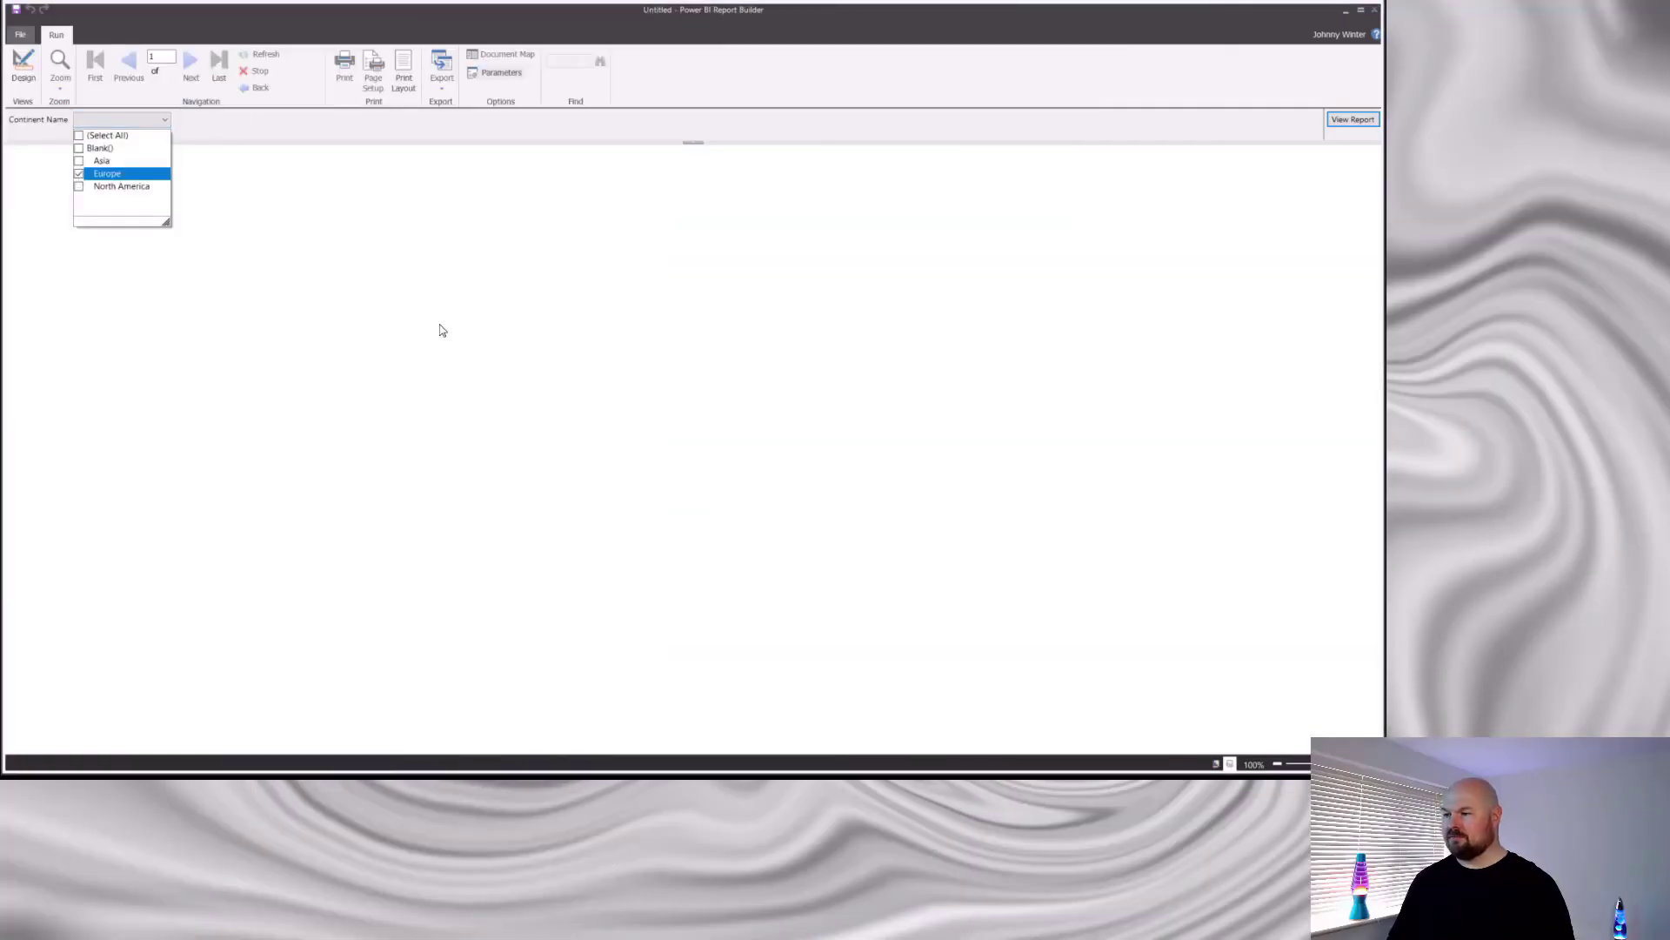
{"action": "left_click", "coordinate": [1362, 121]}
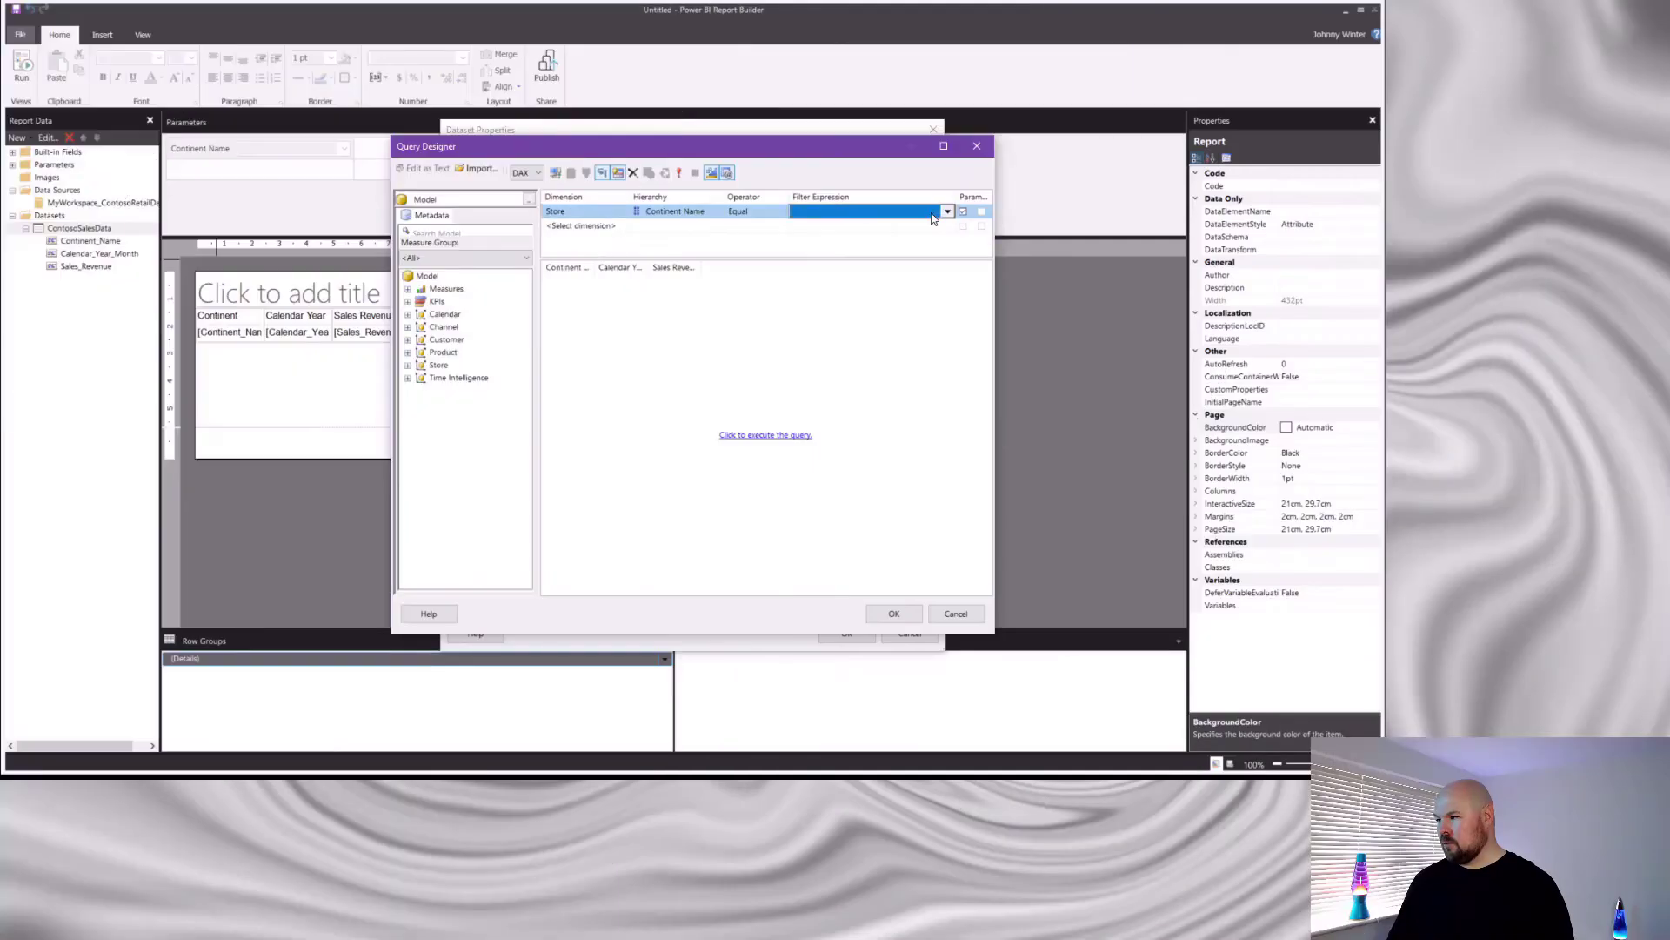
Set Europe as the Continent Name parameter's default value in the query filter and run the report
{"action": "left_click", "coordinate": [947, 211]}
{"action": "left_click", "coordinate": [806, 236]}
{"action": "left_click", "coordinate": [828, 263]}
{"action": "left_click", "coordinate": [874, 399]}
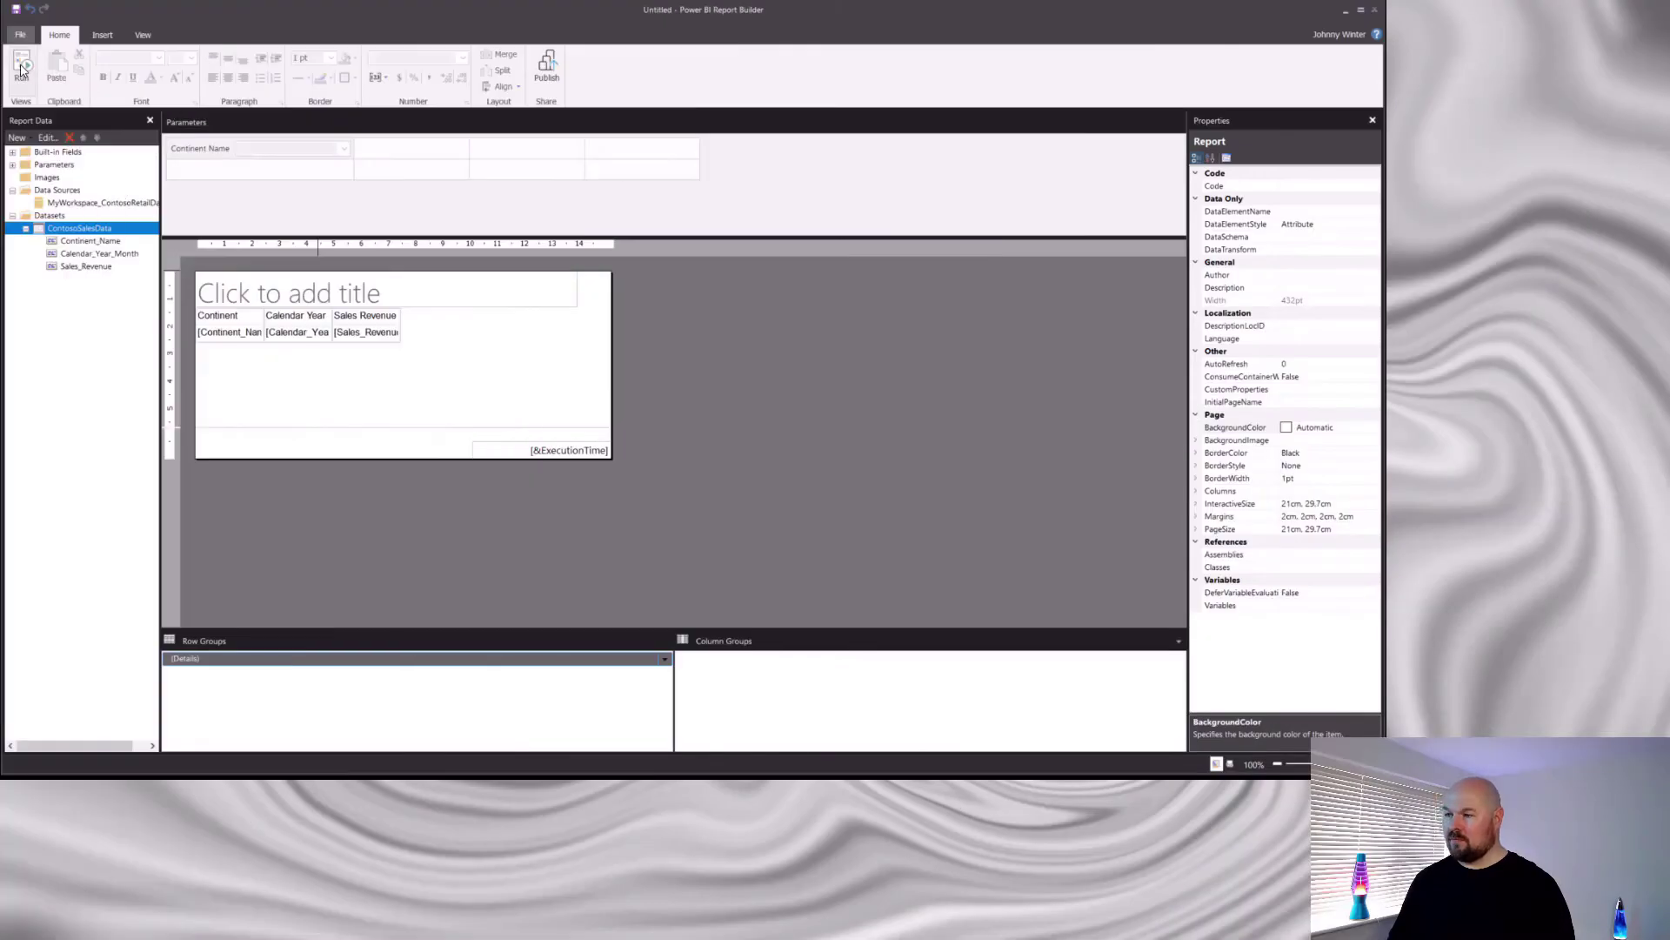
{"action": "left_click", "coordinate": [22, 70]}
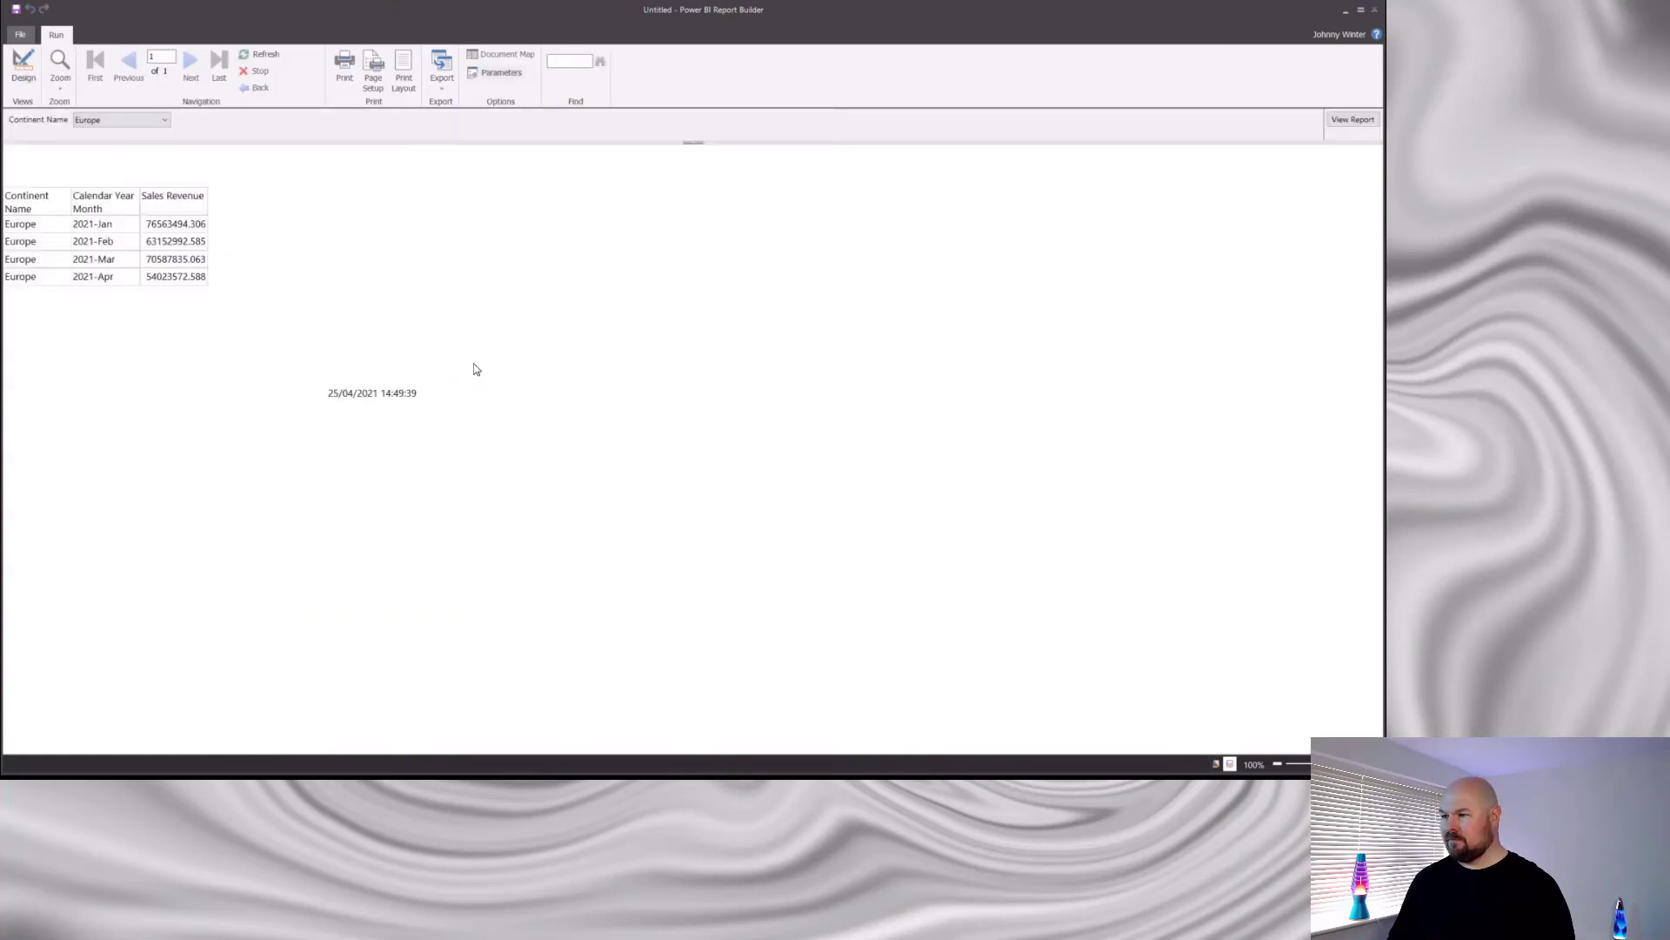
View the report for North America alone and for Europe and North America together
{"action": "left_click", "coordinate": [165, 120]}
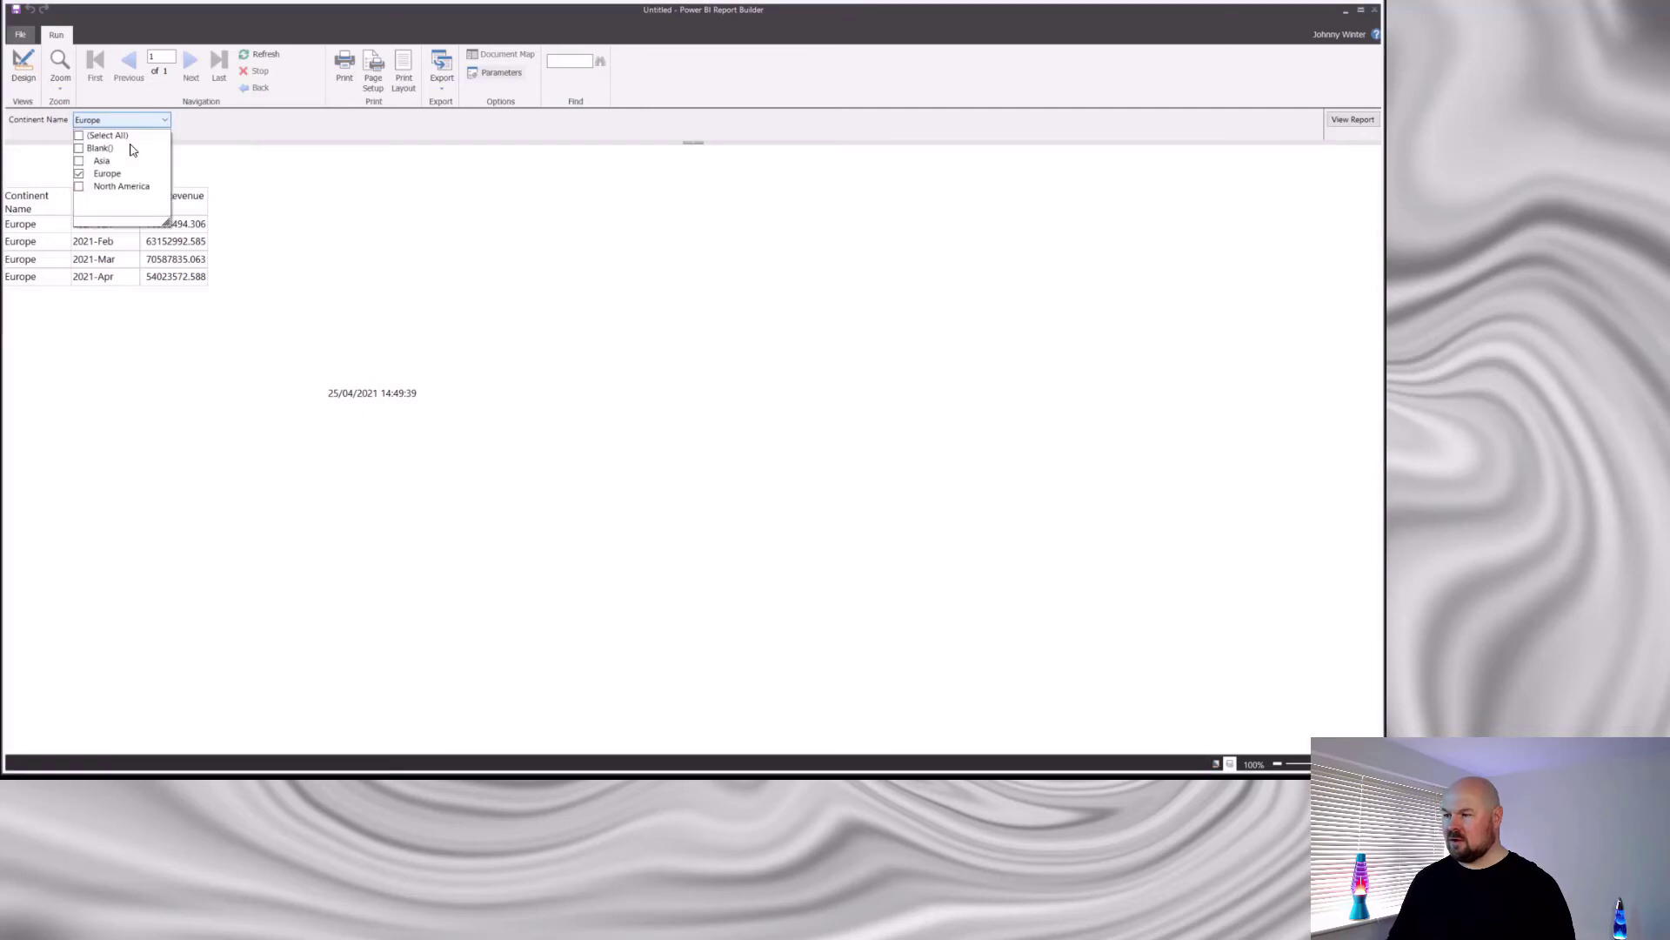
{"action": "left_click", "coordinate": [79, 187]}
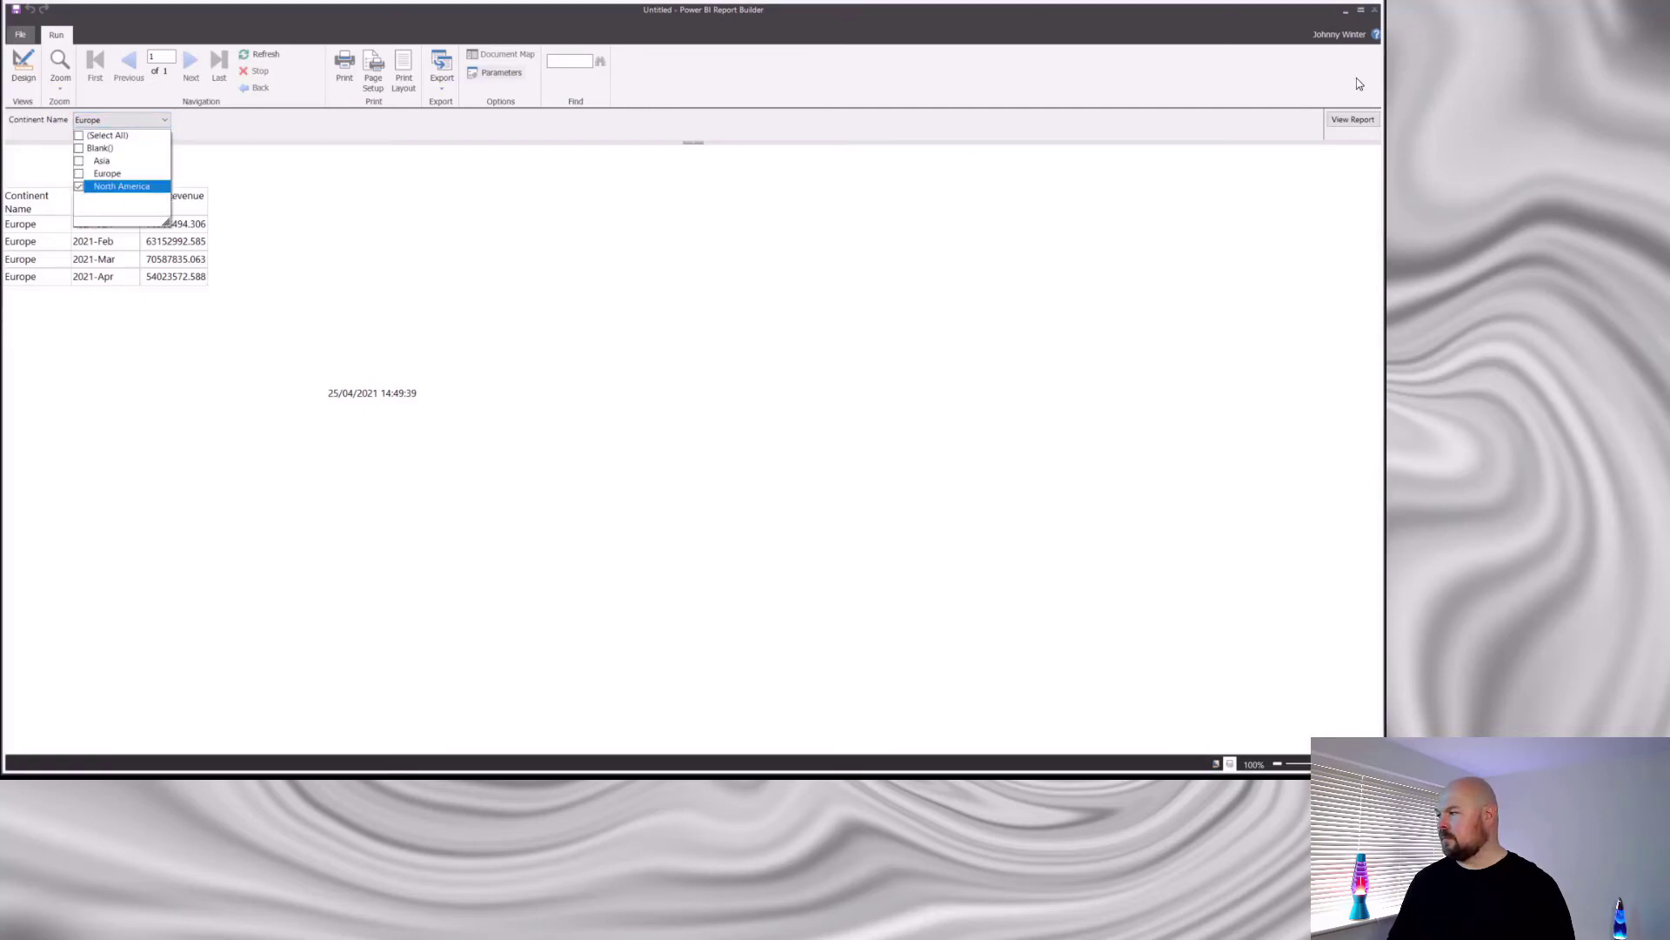
{"action": "left_click", "coordinate": [1354, 120]}
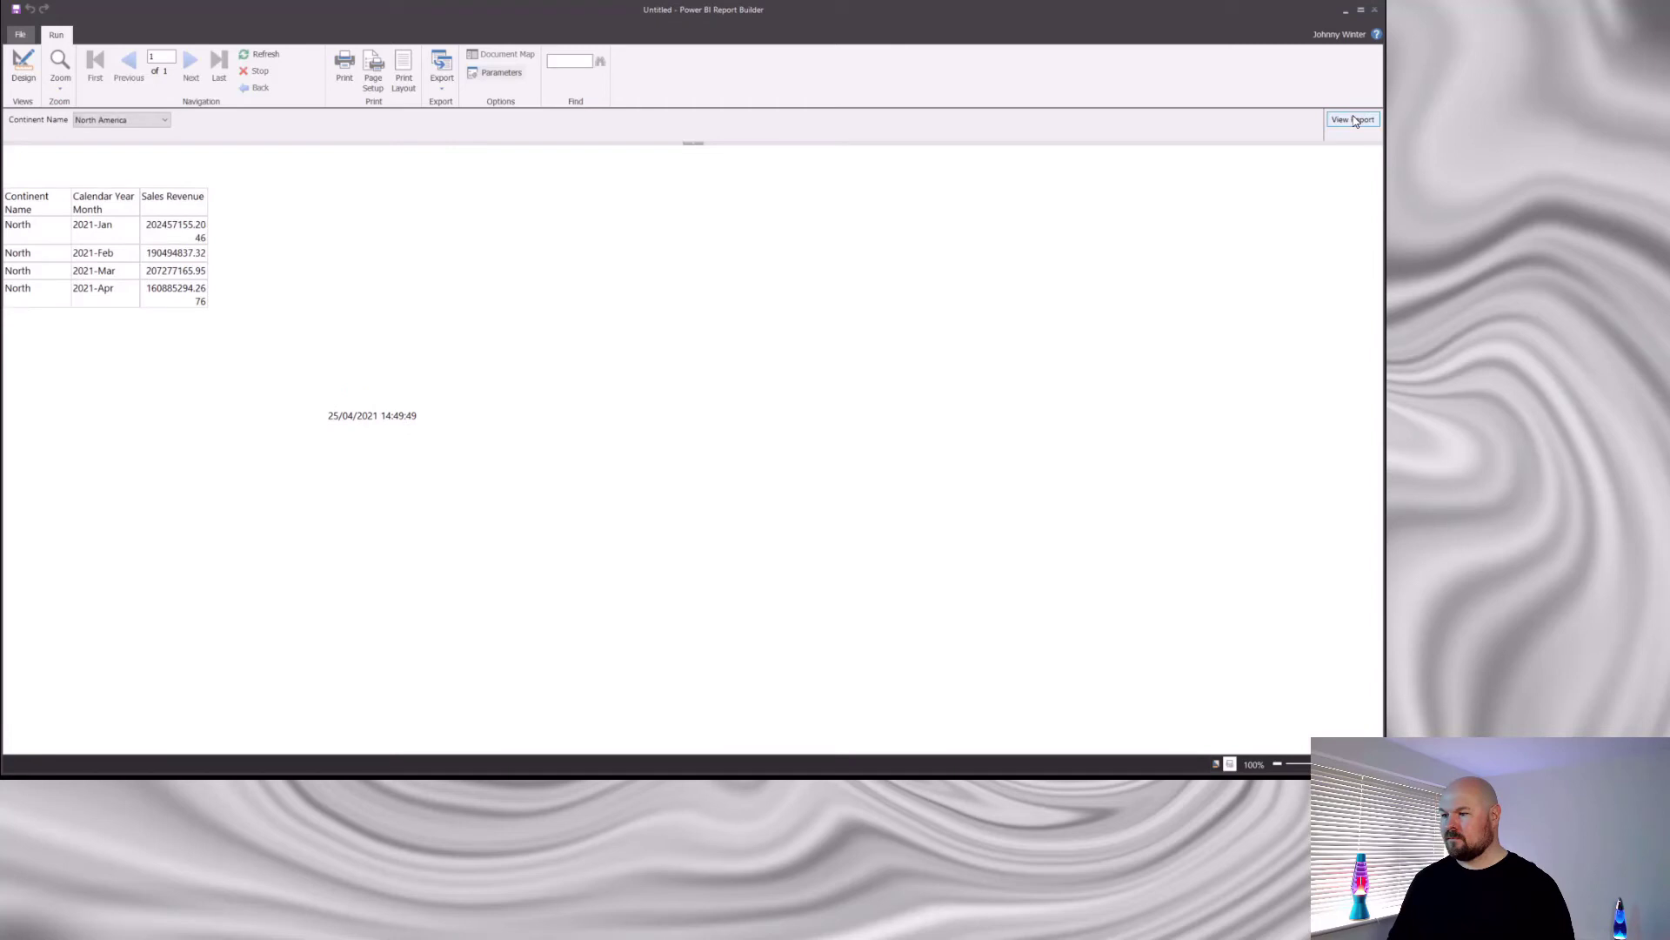
{"action": "left_click", "coordinate": [165, 123]}
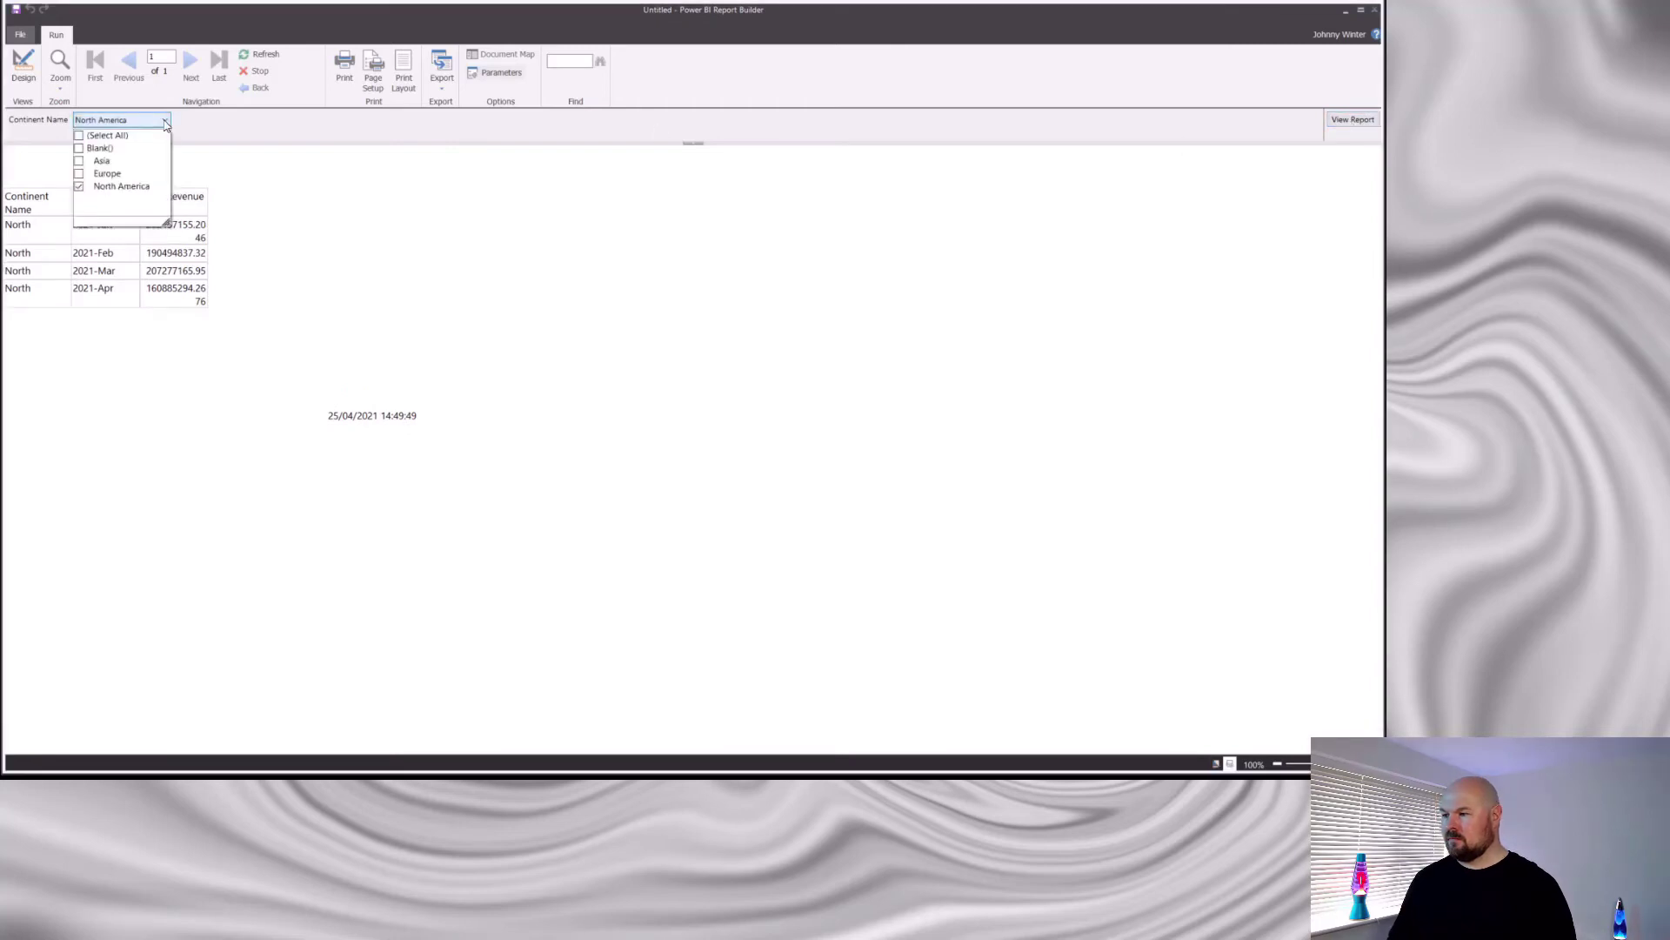
{"action": "left_click", "coordinate": [79, 174]}
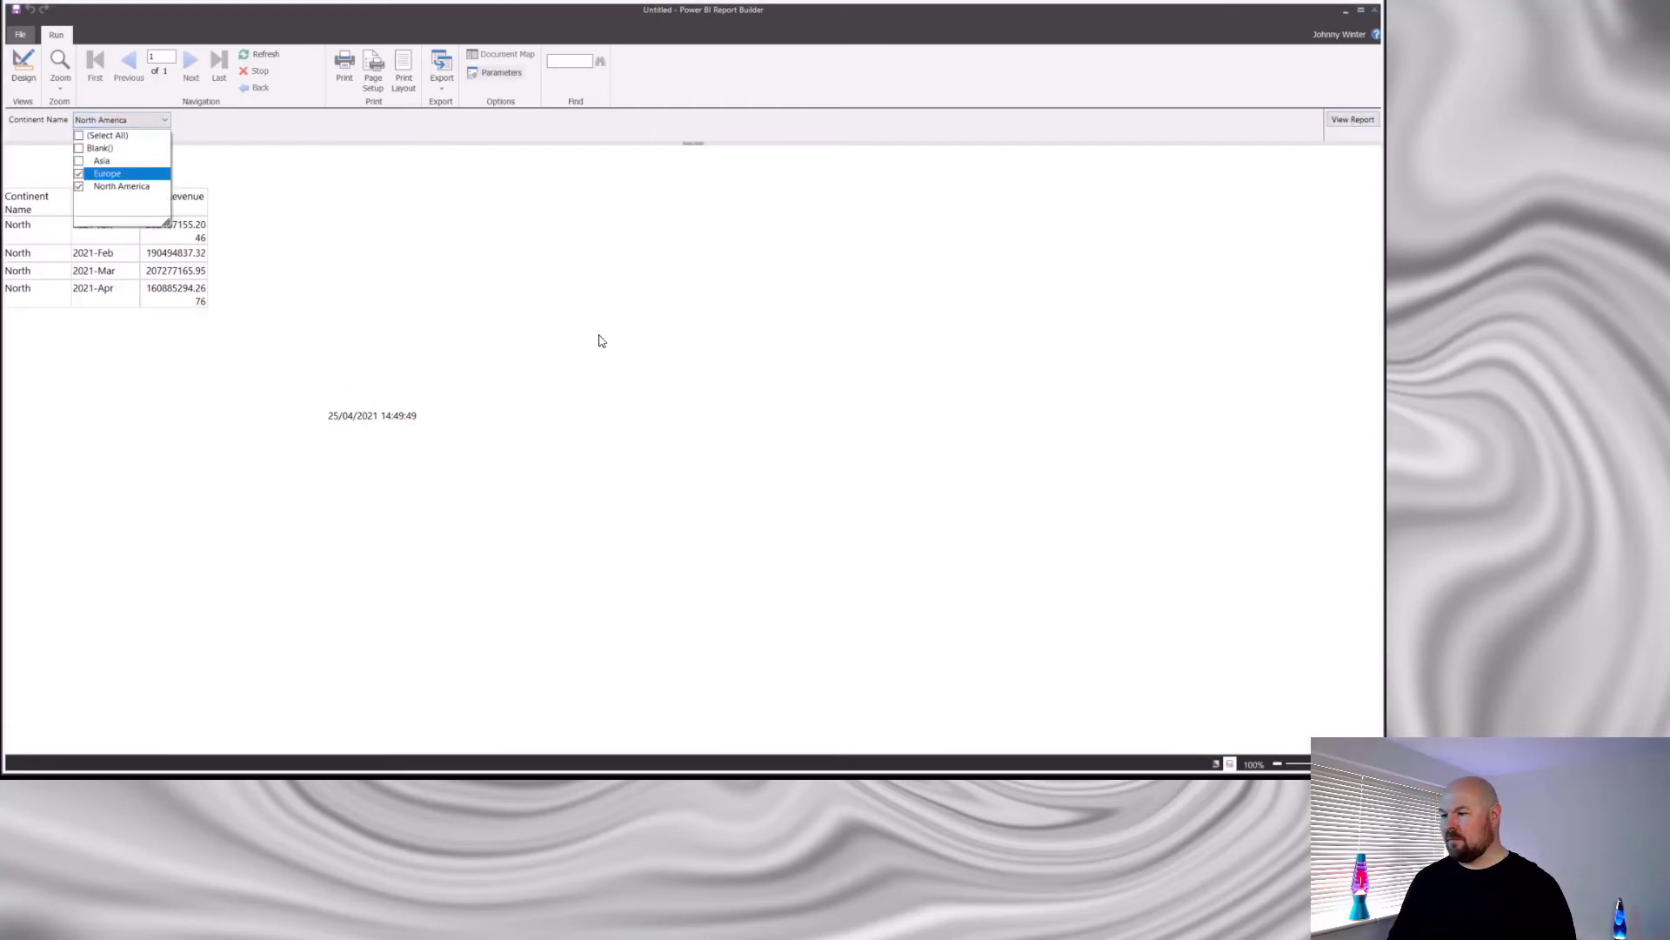
{"action": "left_click", "coordinate": [1340, 122]}
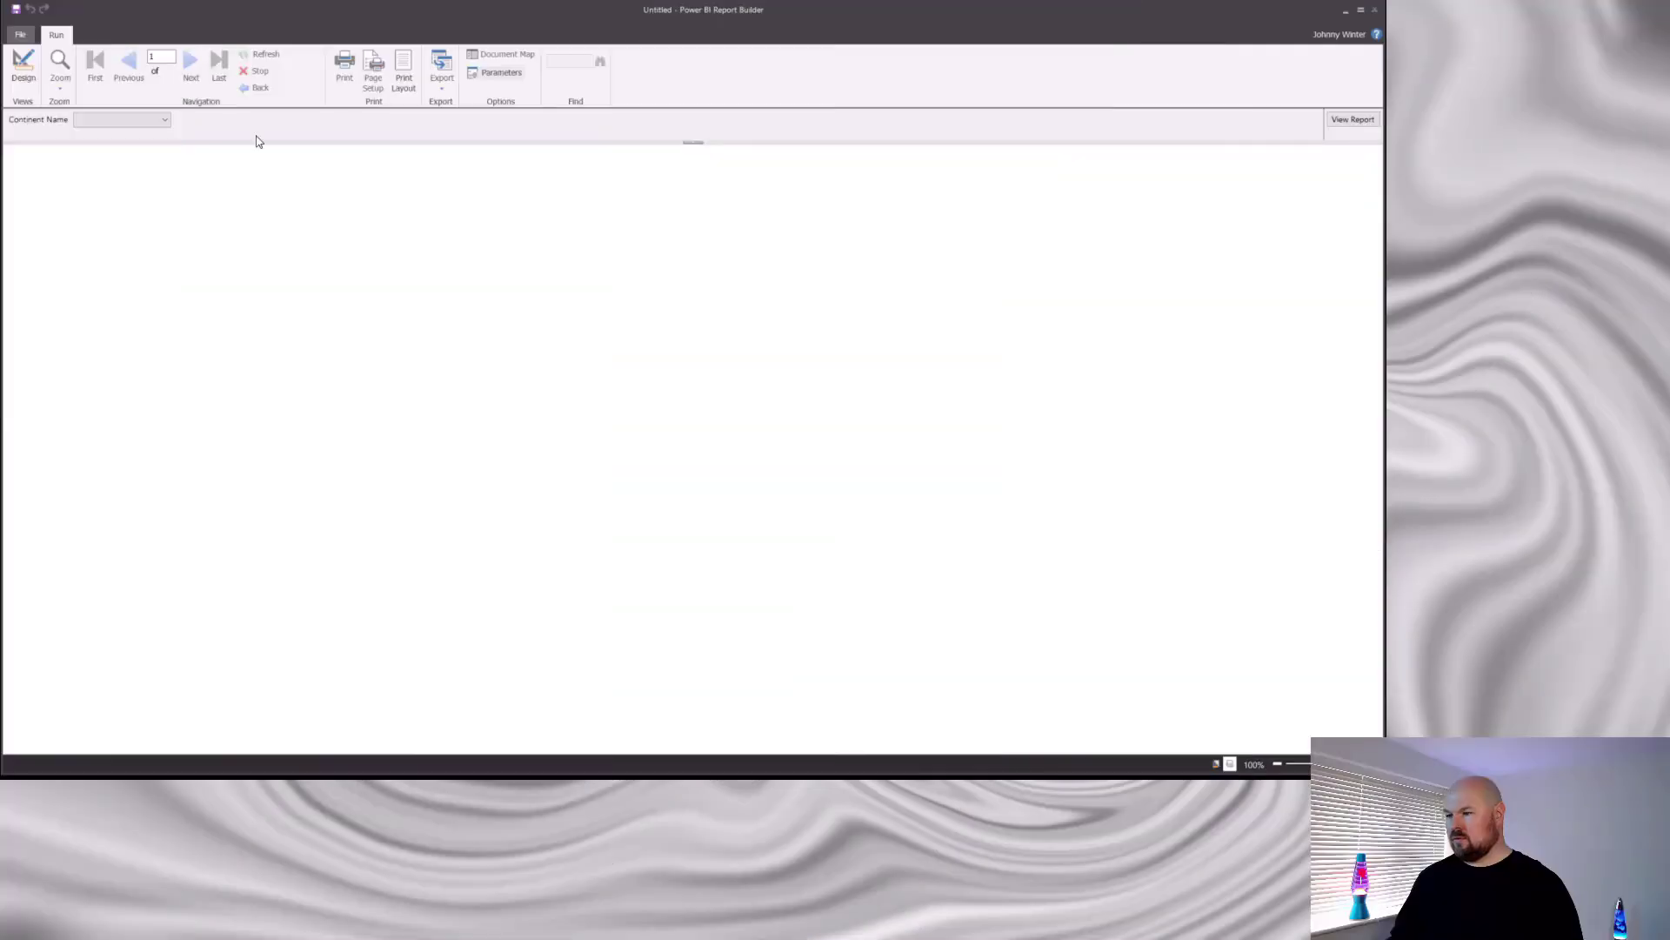
View the report for Asia and North America together, leaving Europe out of the Continent Name parameter
{"action": "left_click", "coordinate": [166, 121]}
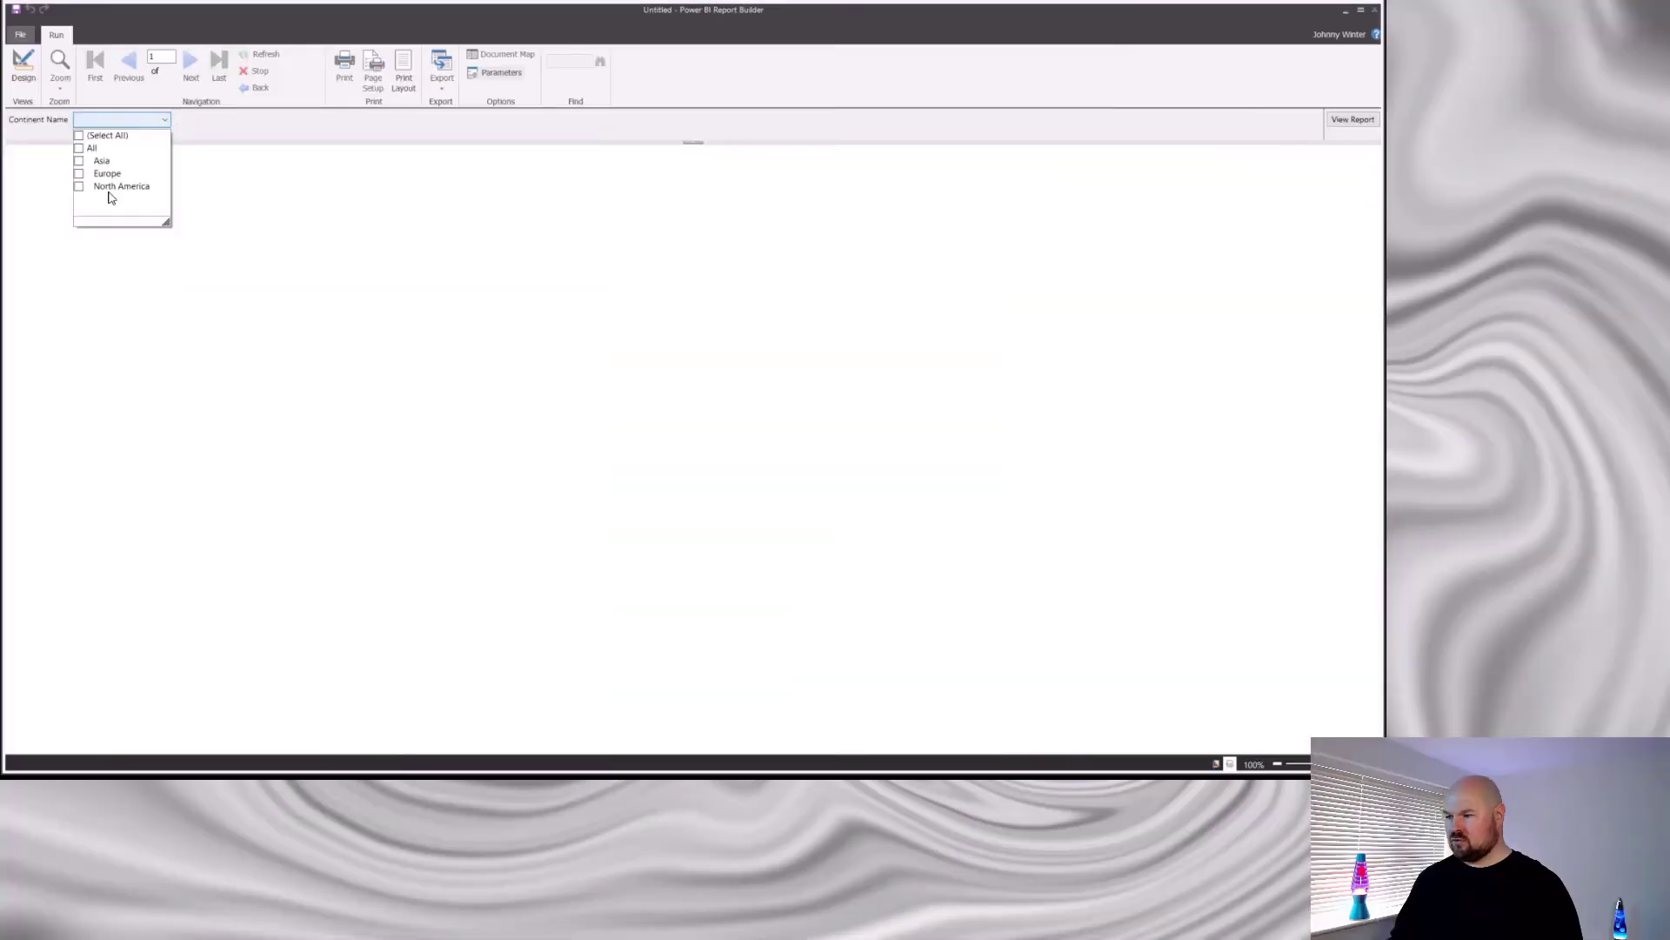
{"action": "left_click", "coordinate": [80, 174]}
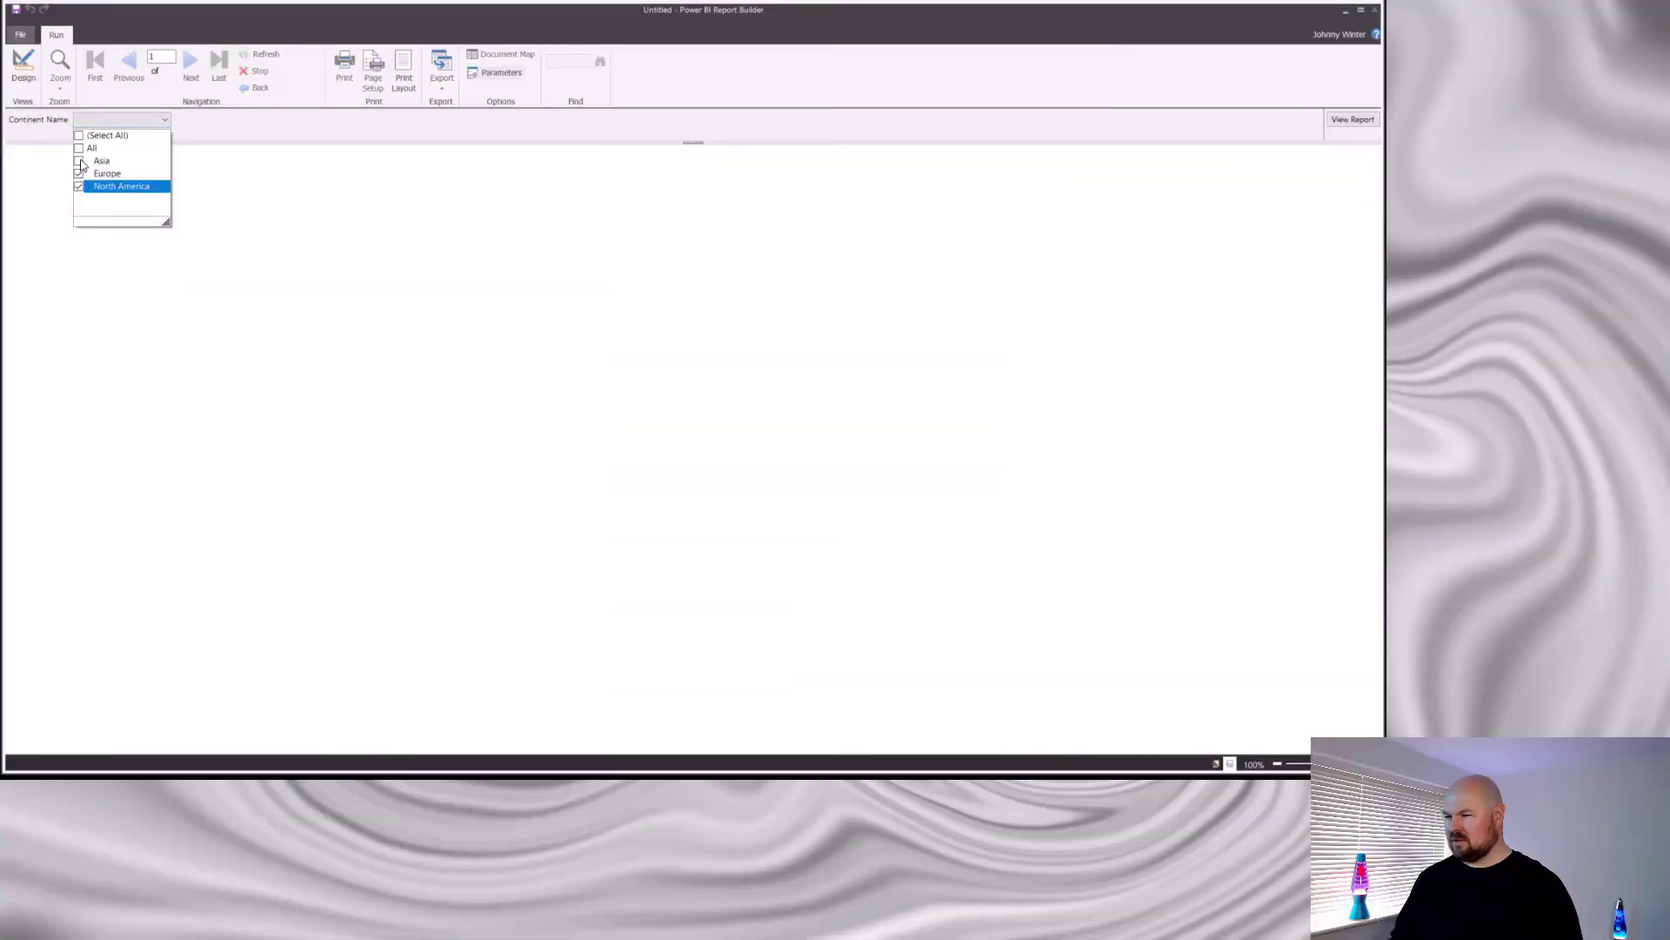
{"action": "left_click", "coordinate": [80, 162]}
{"action": "left_click", "coordinate": [79, 178]}
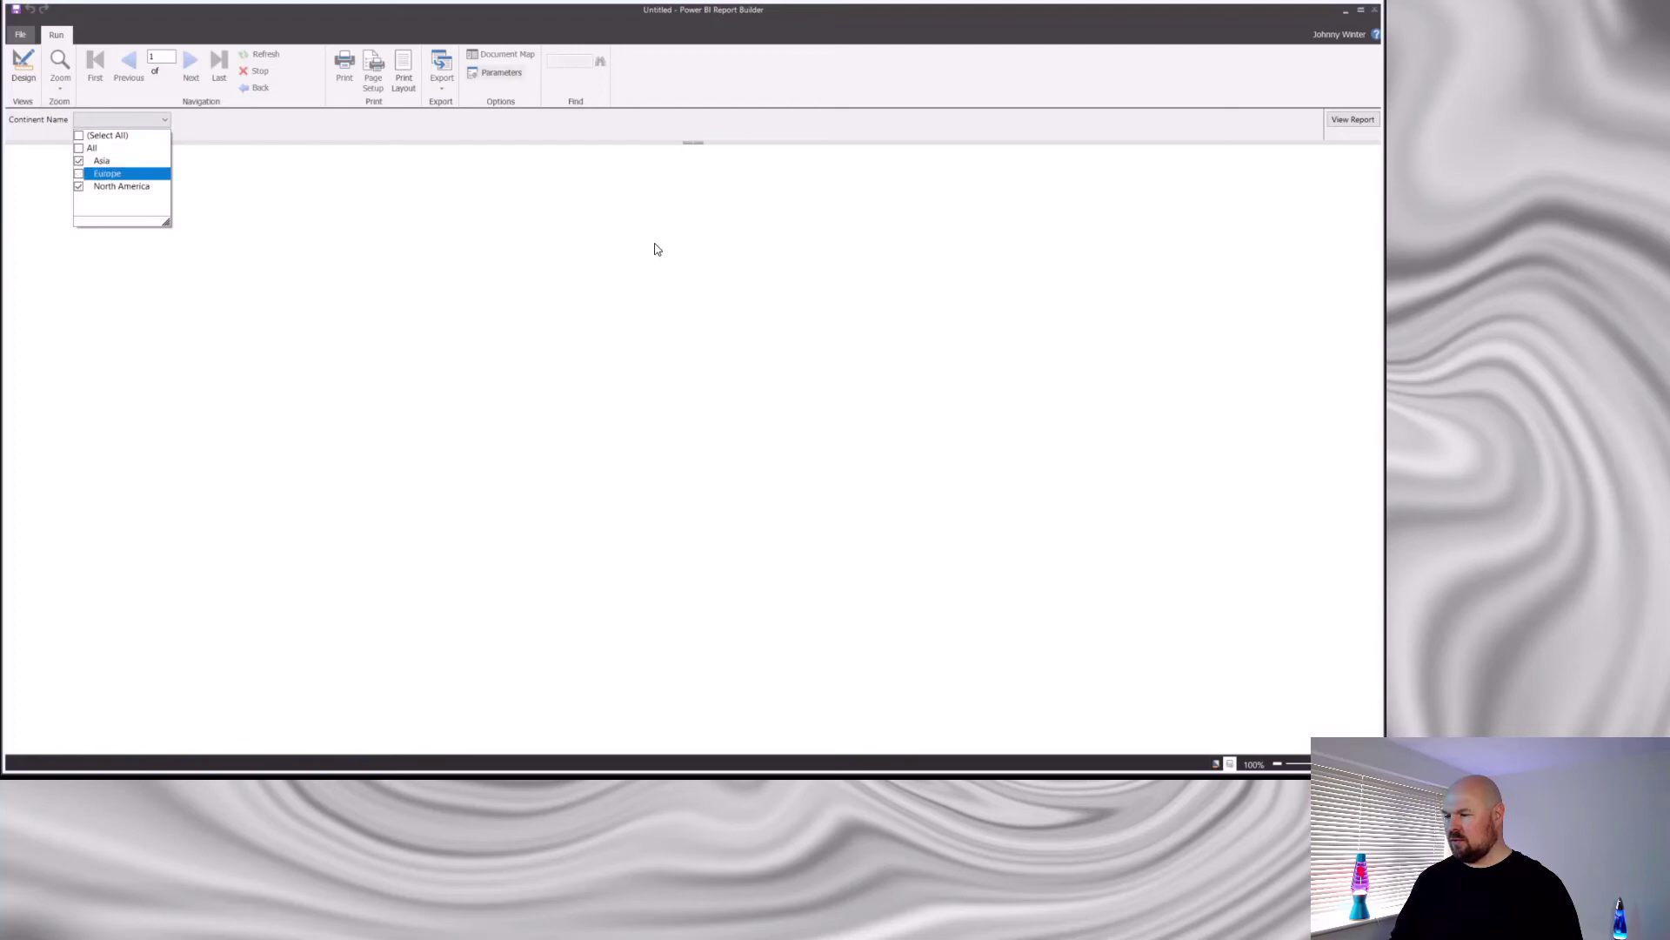
{"action": "left_click", "coordinate": [1353, 122]}
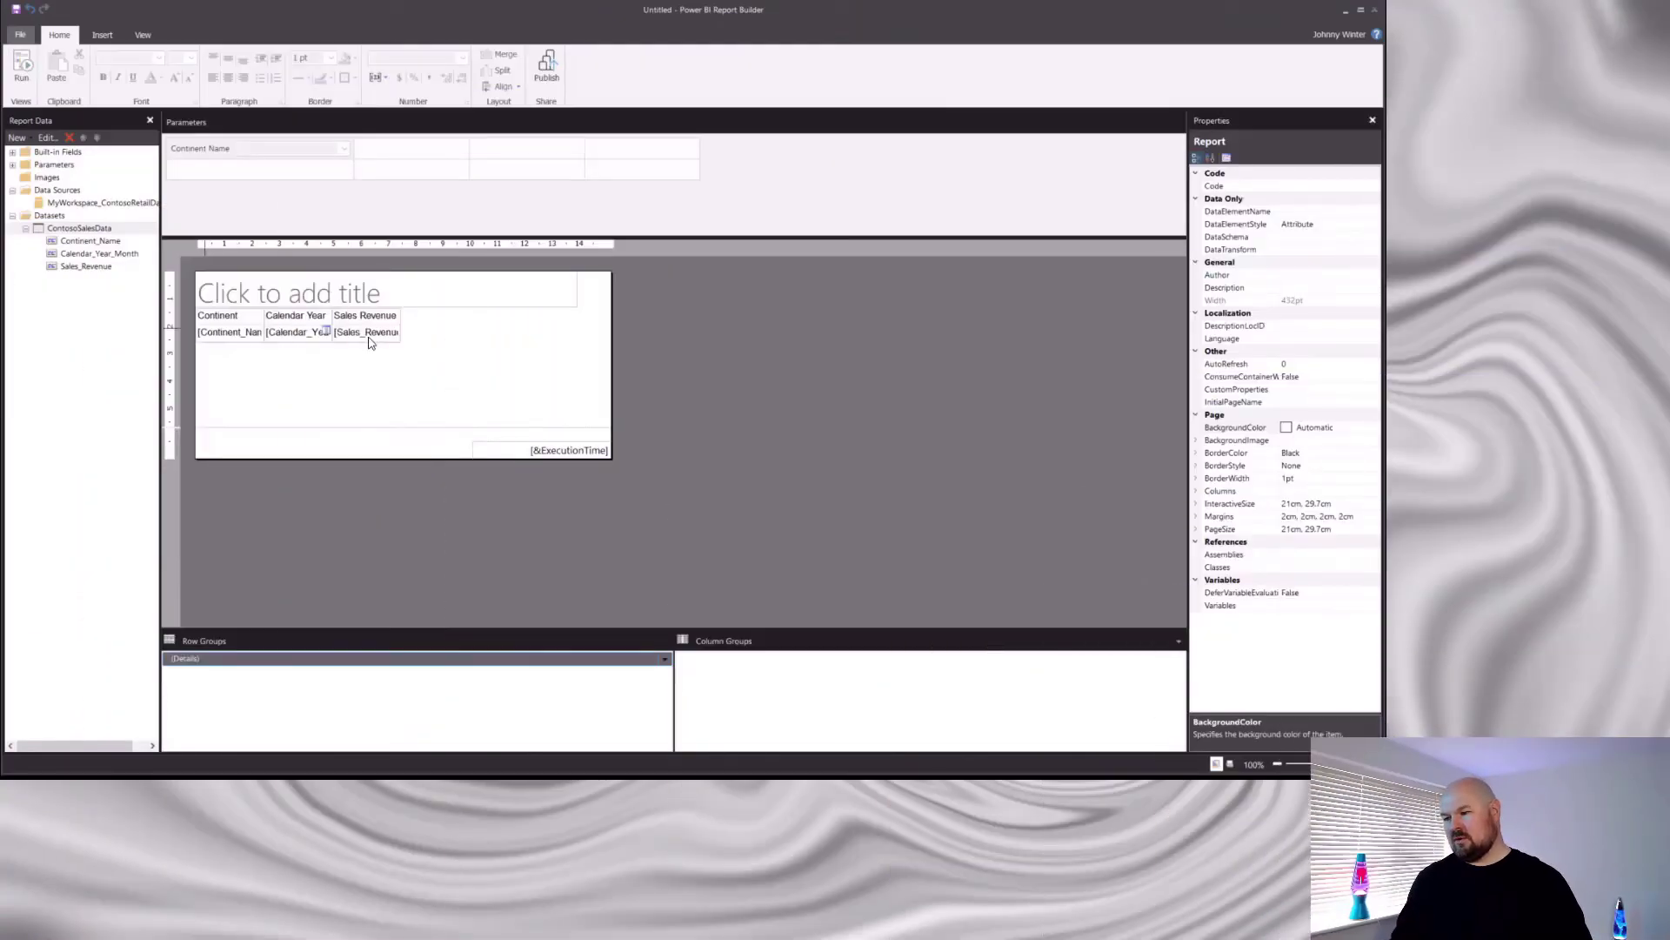
Open the ContosoSalesData dataset's query in the Query Designer from its properties
{"action": "right_click", "coordinate": [114, 229]}
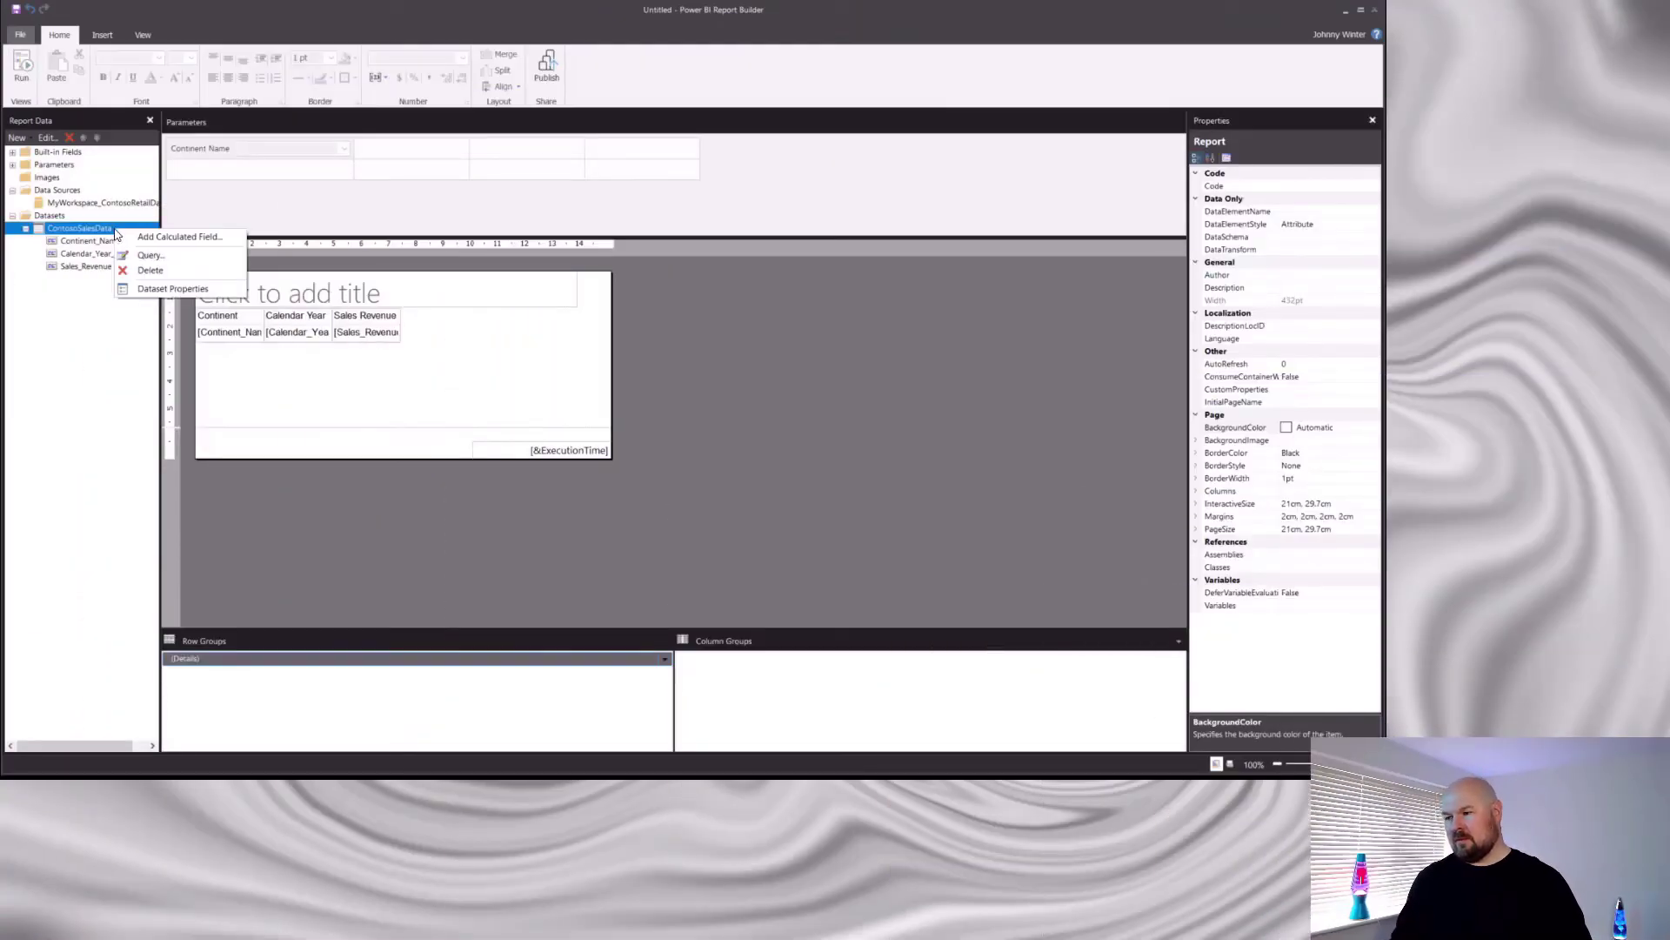
{"action": "left_click", "coordinate": [171, 289]}
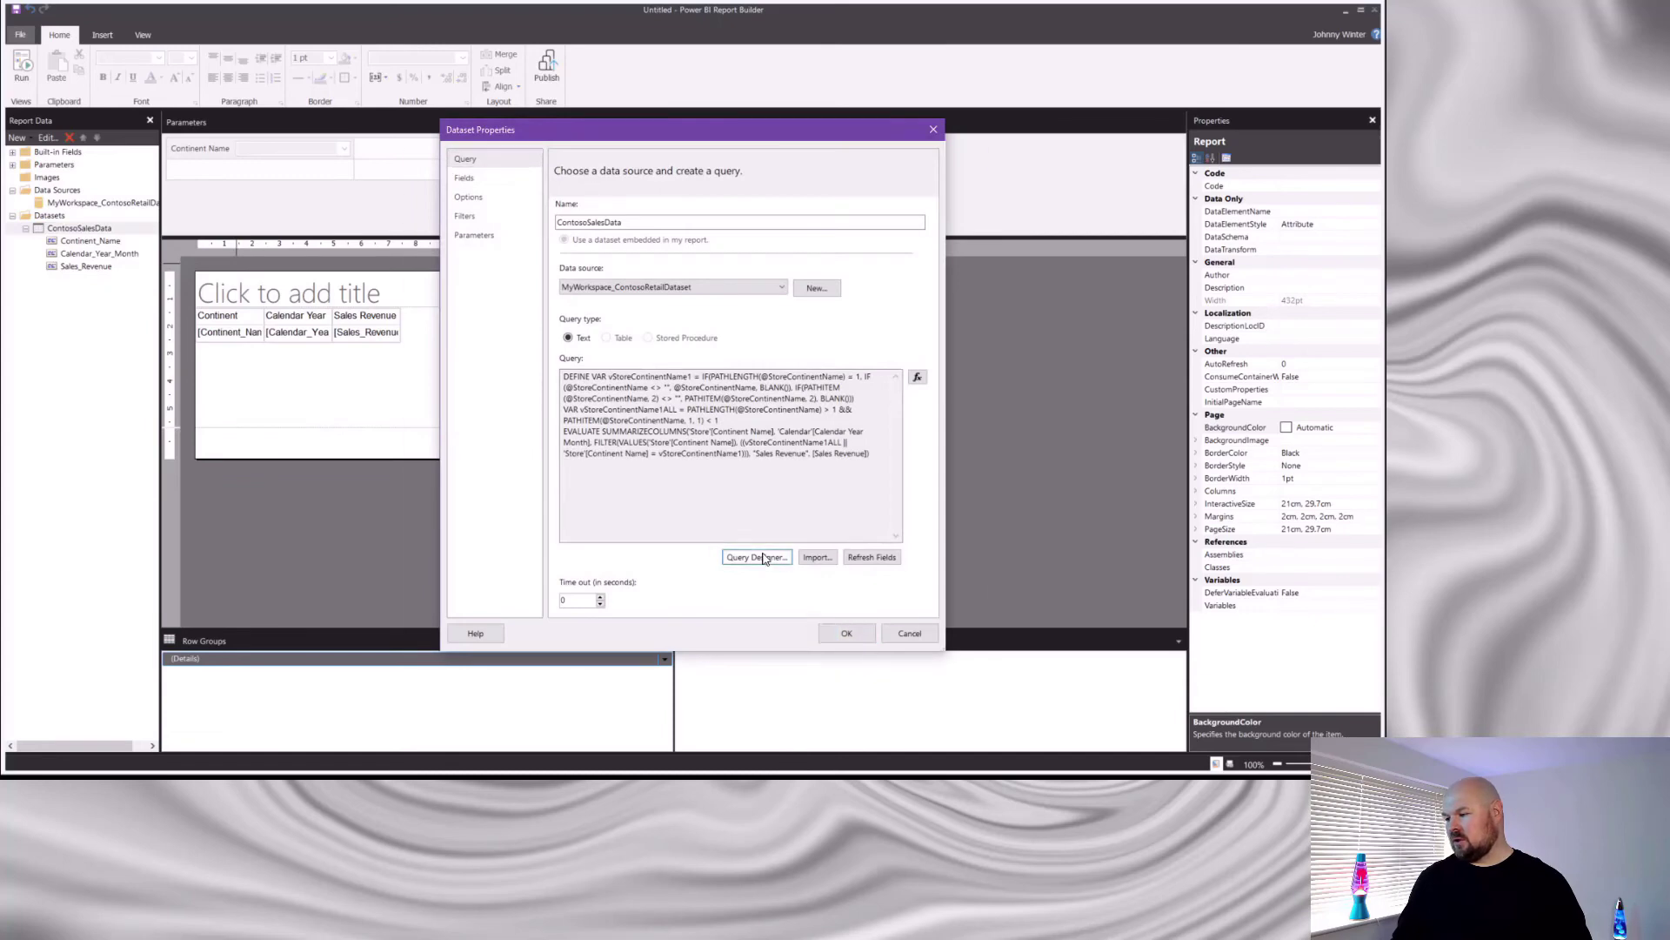
{"action": "left_click", "coordinate": [756, 558]}
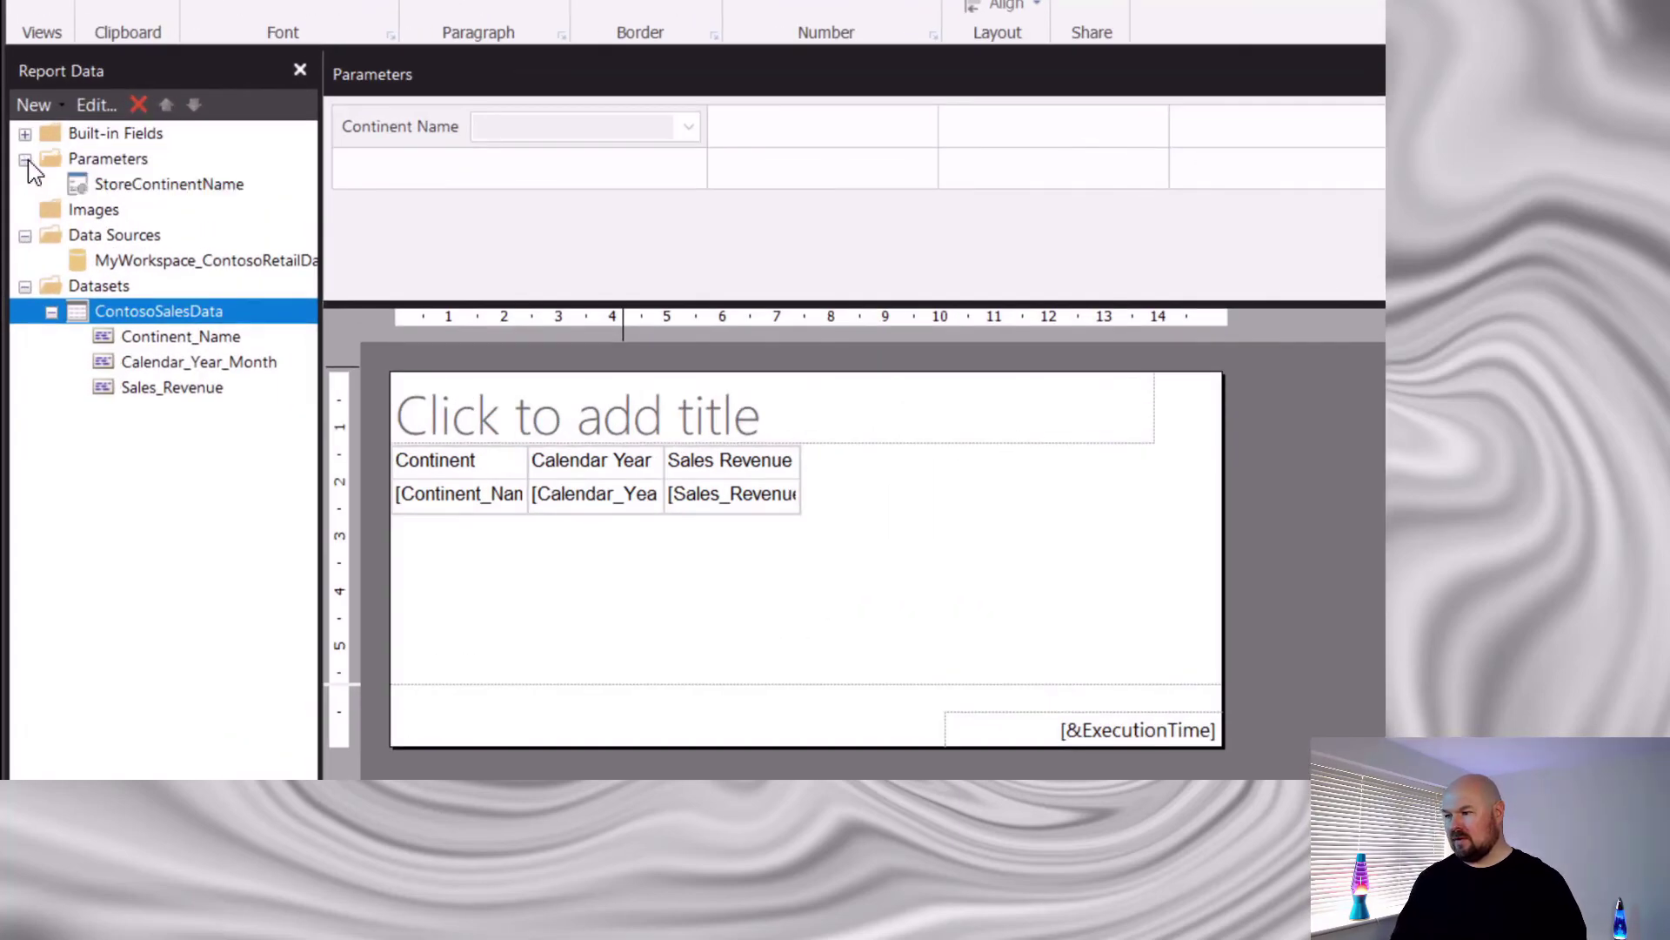
Disallow multiple values for the StoreContinentName parameter, then run the report and check the parameter's list of choices
{"action": "right_click", "coordinate": [209, 197]}
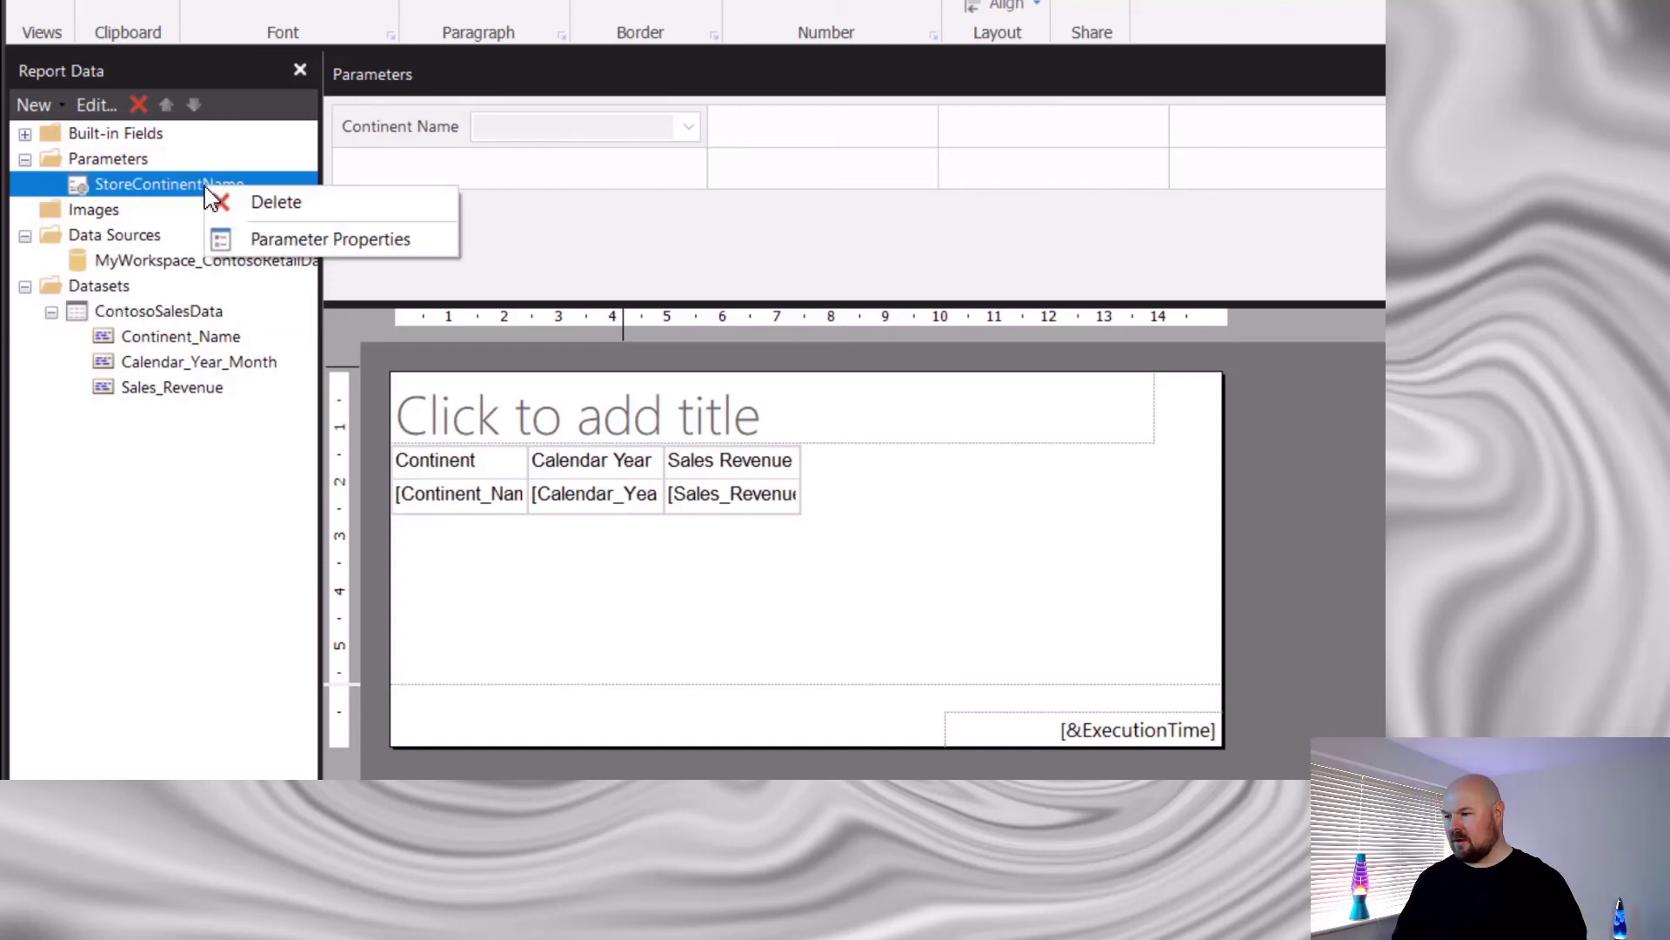
{"action": "left_click", "coordinate": [442, 141]}
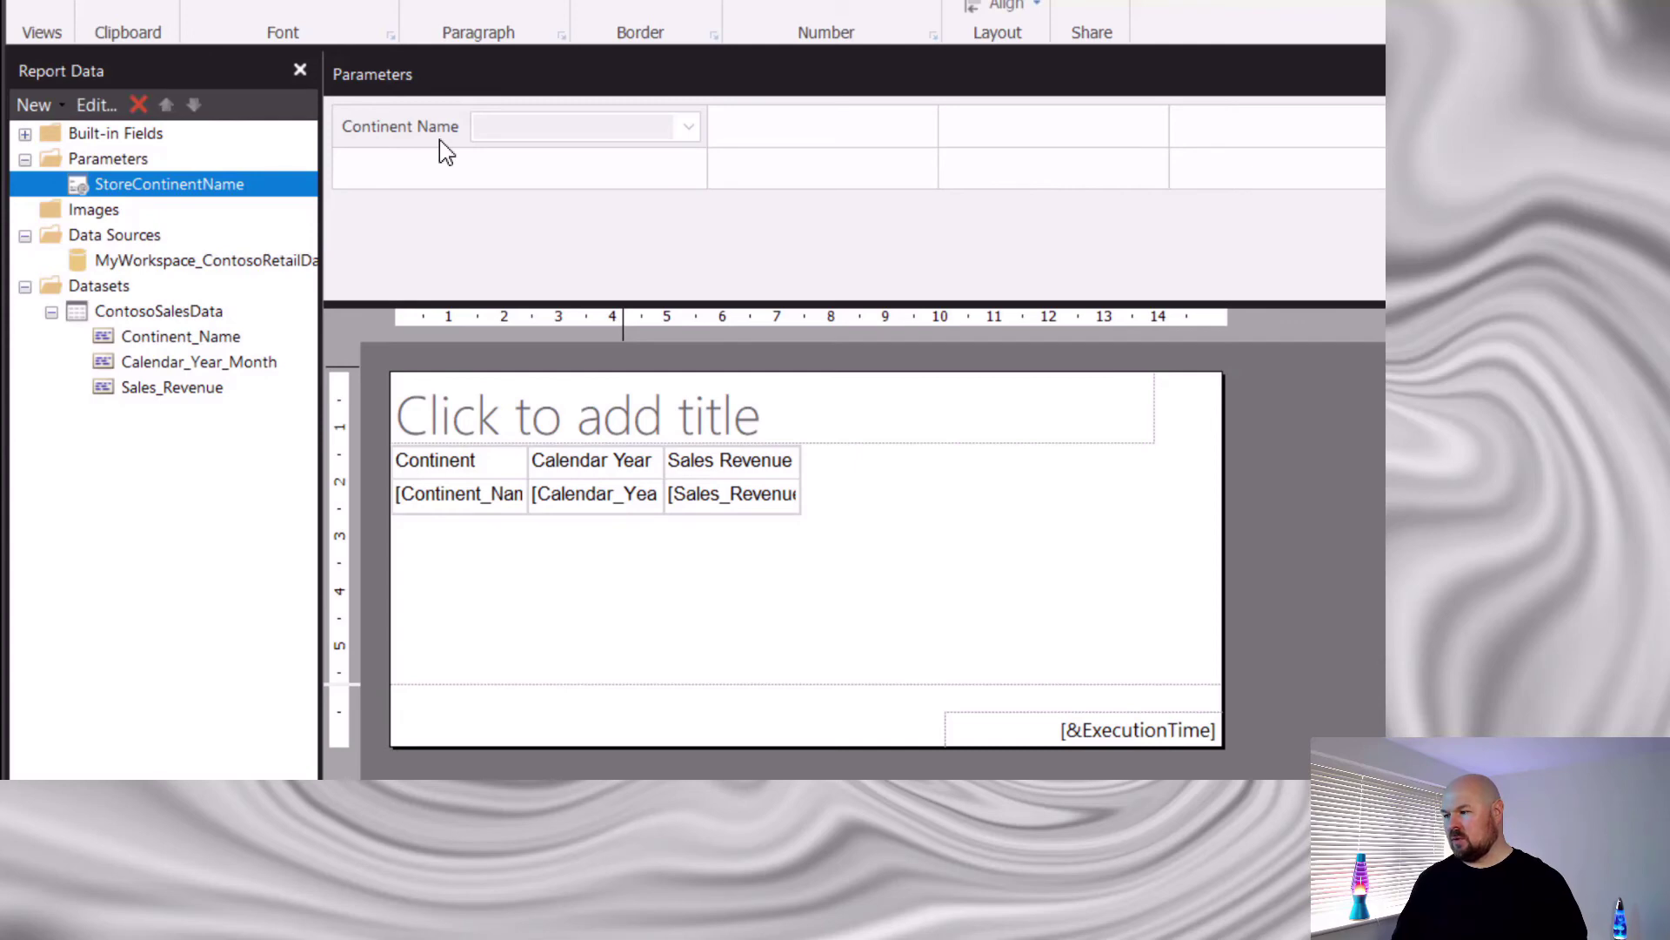
{"action": "right_click", "coordinate": [441, 140]}
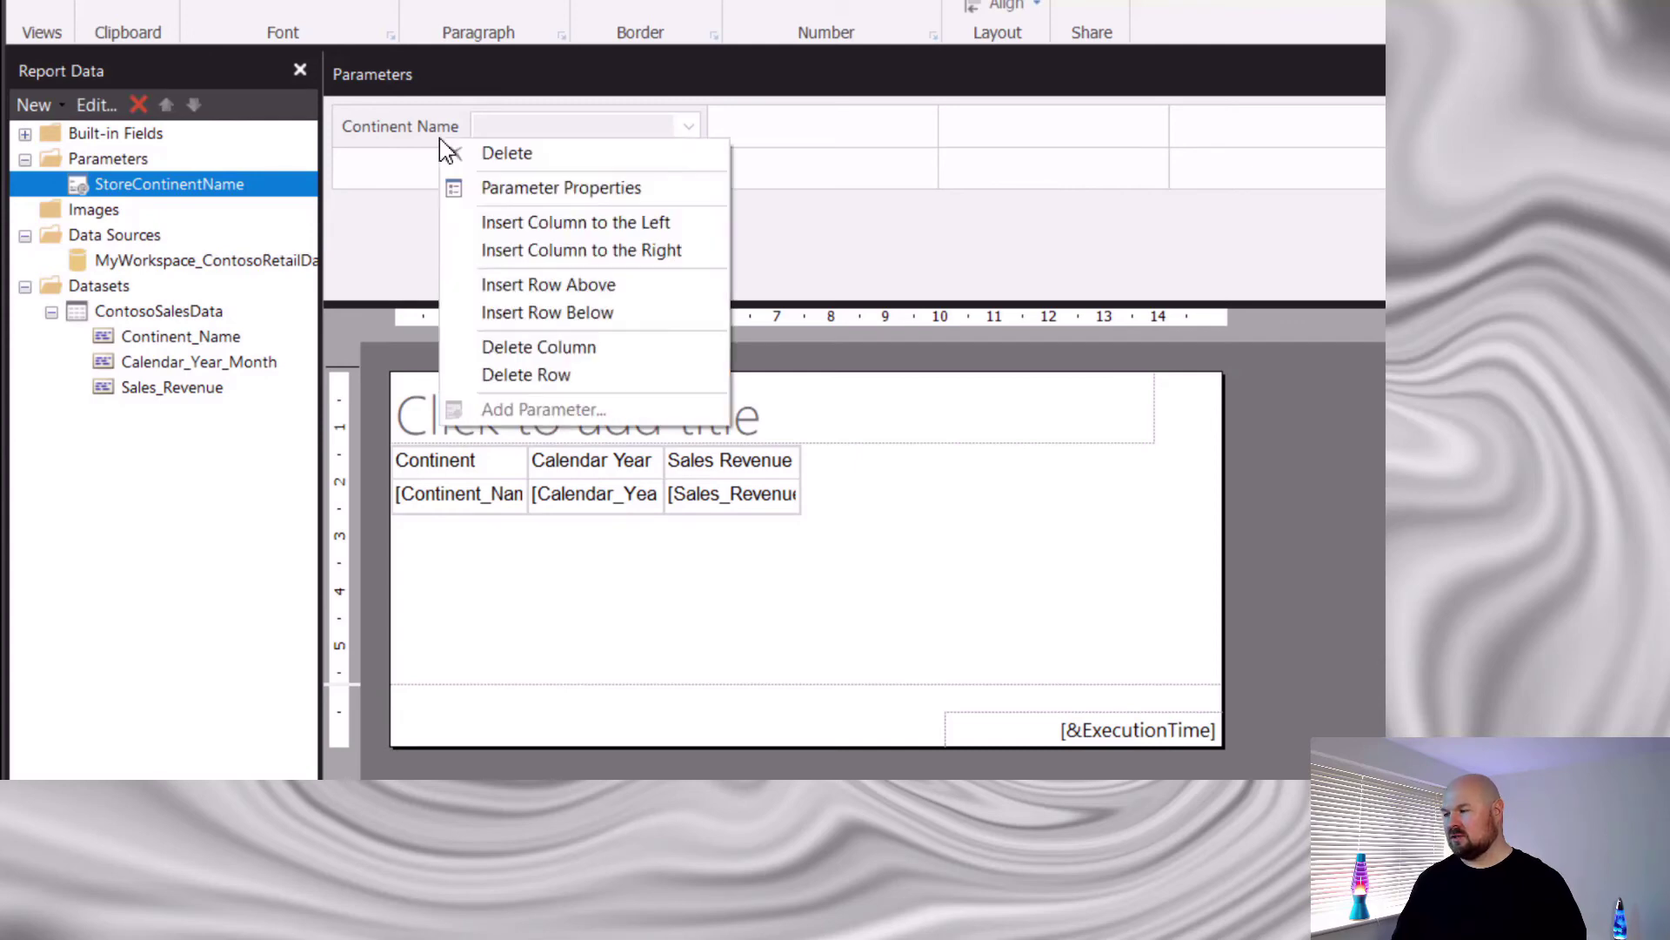
{"action": "left_click", "coordinate": [508, 198]}
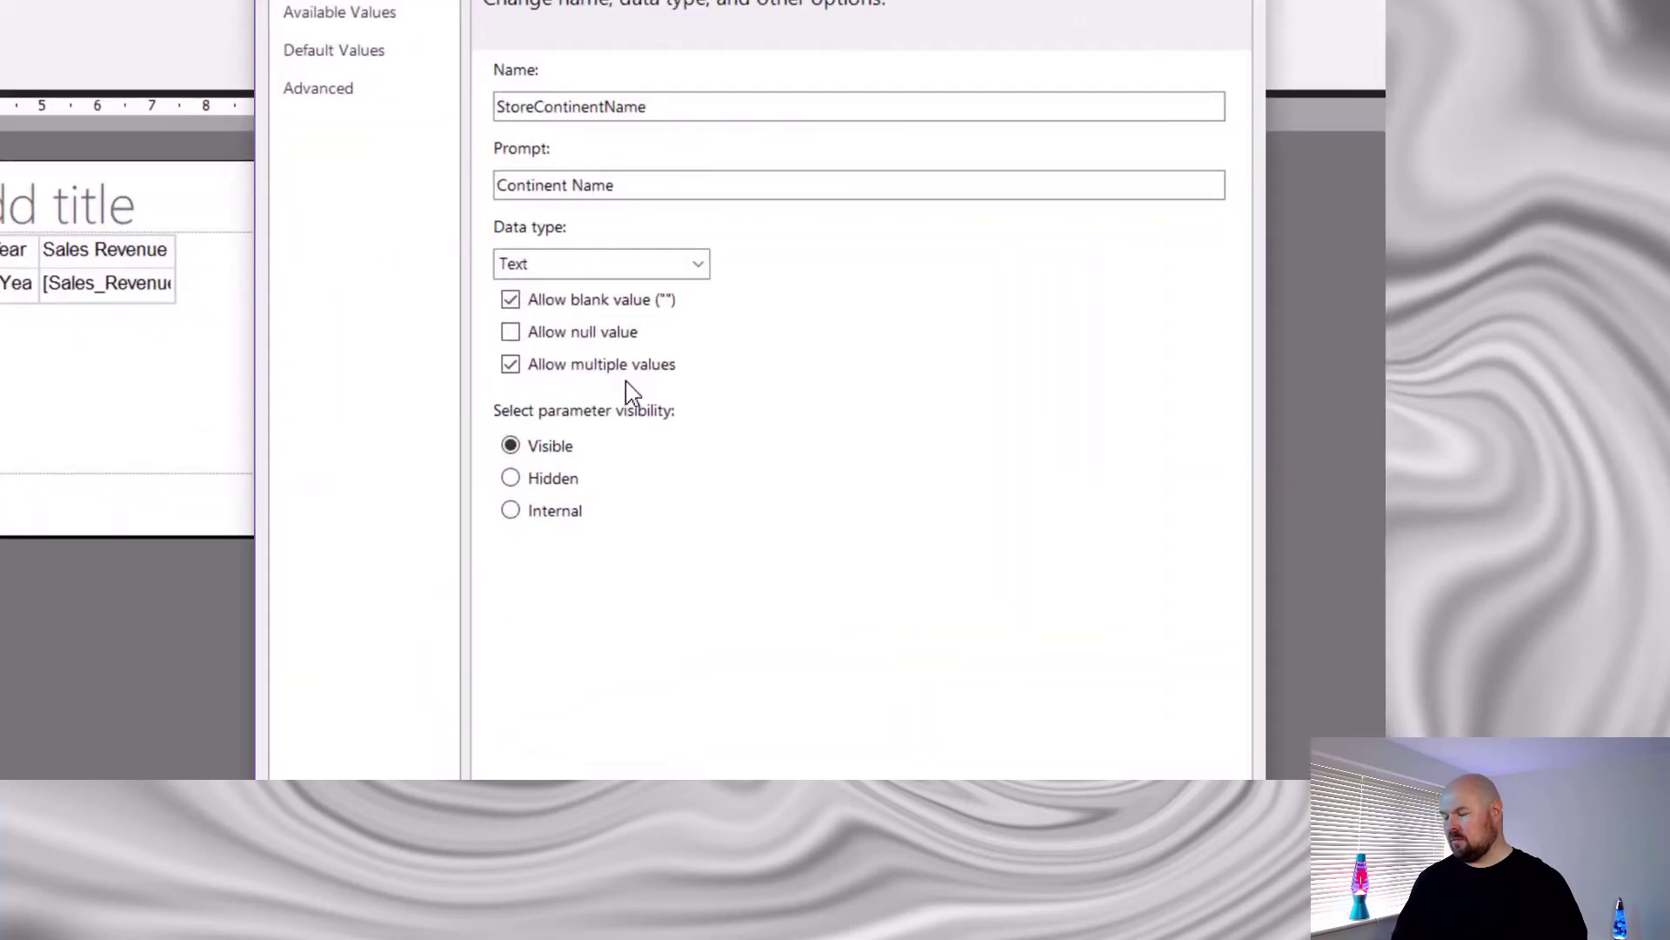
{"action": "left_click", "coordinate": [511, 365]}
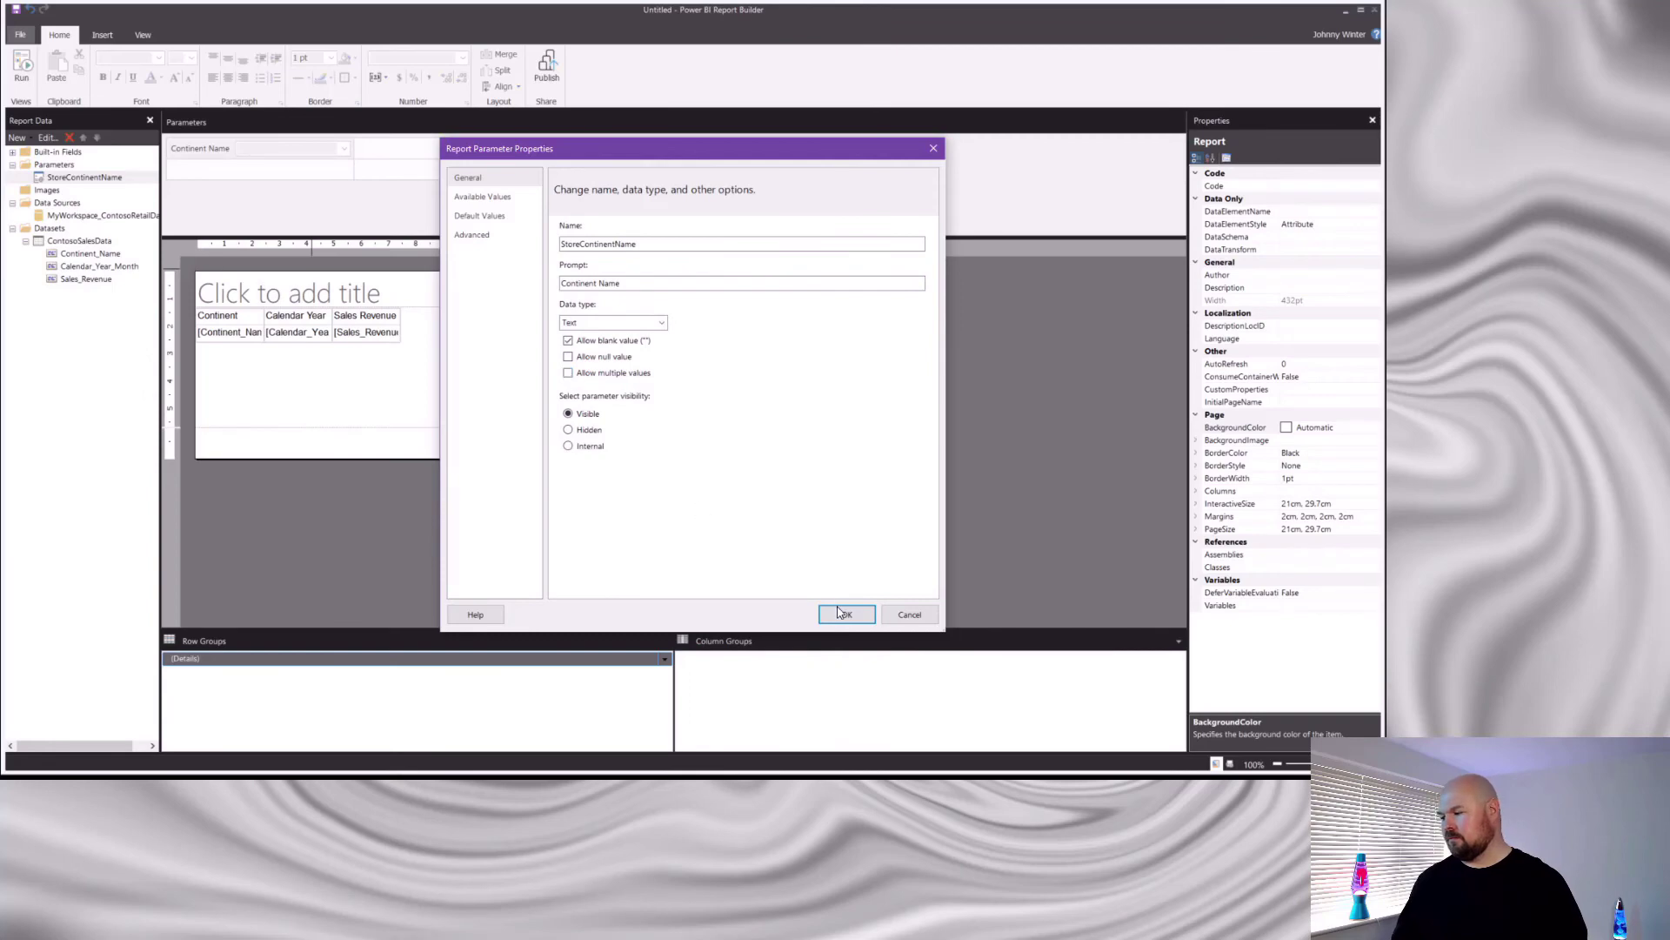
{"action": "left_click", "coordinate": [841, 613]}
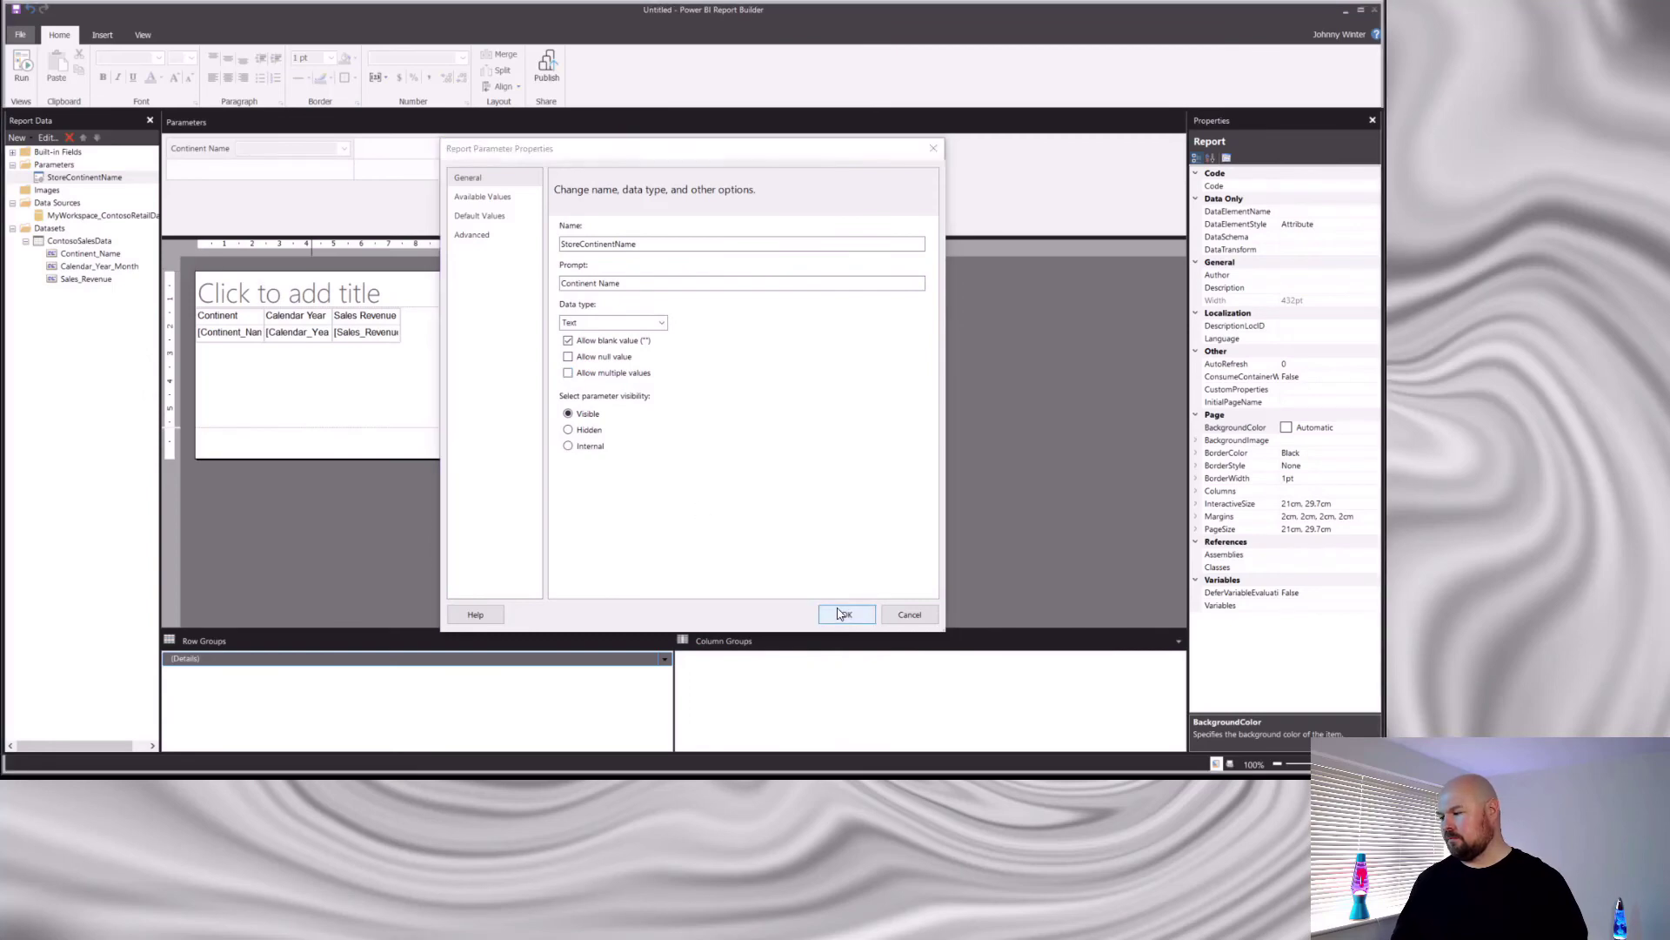
{"action": "left_click", "coordinate": [22, 60]}
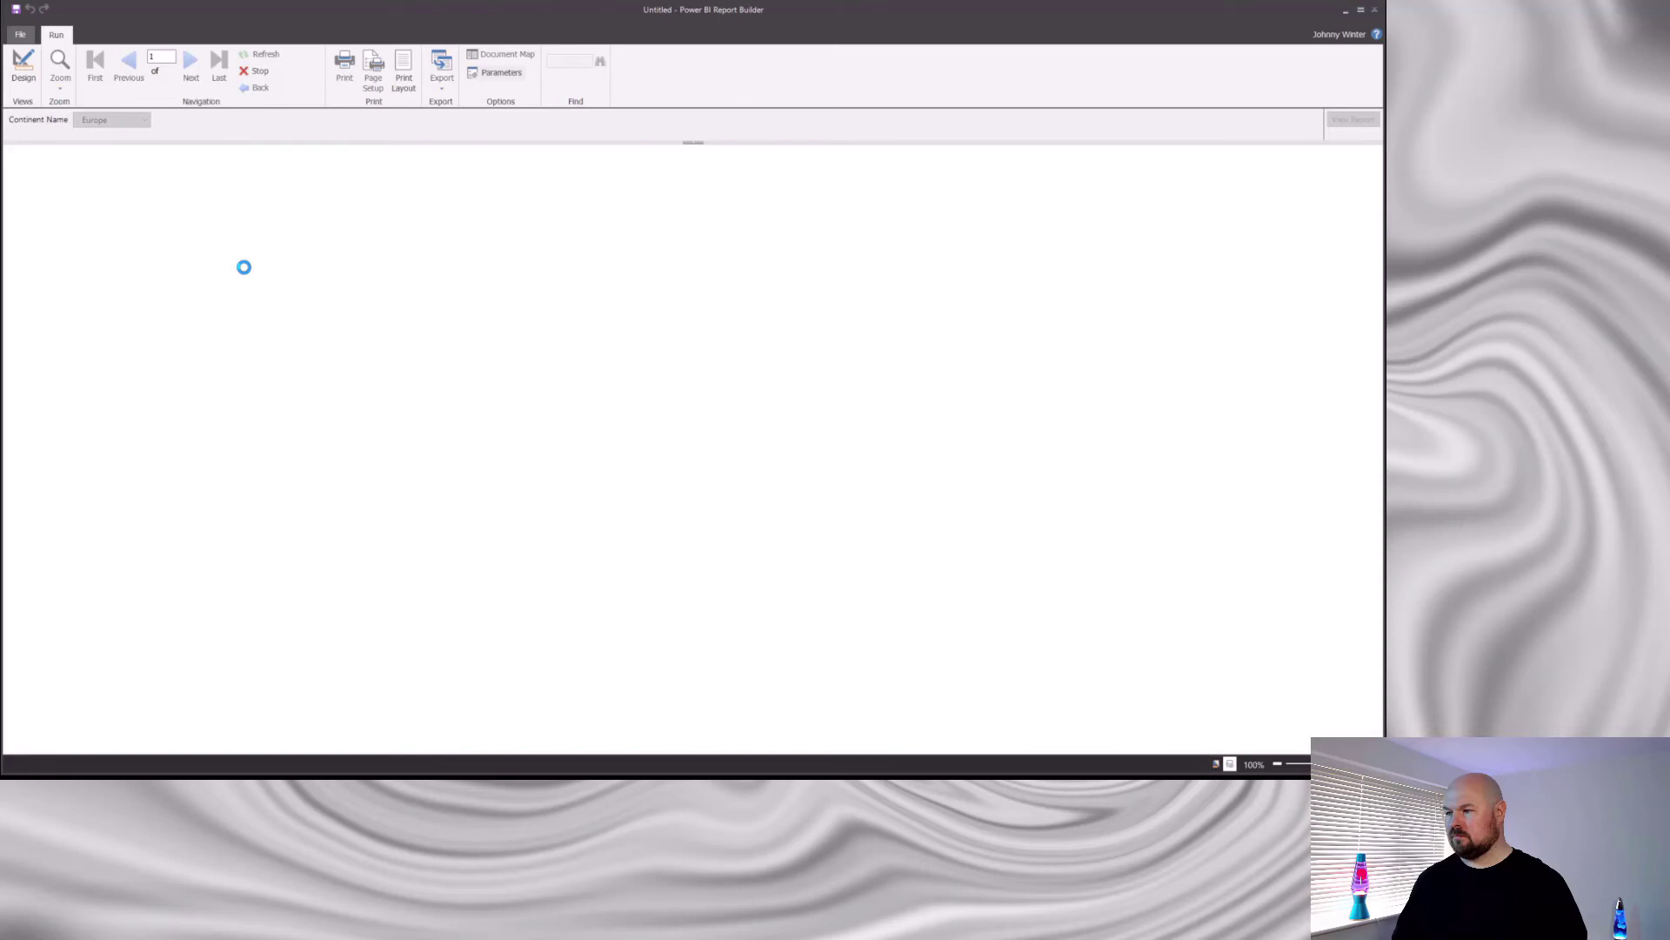
{"action": "left_click", "coordinate": [144, 122]}
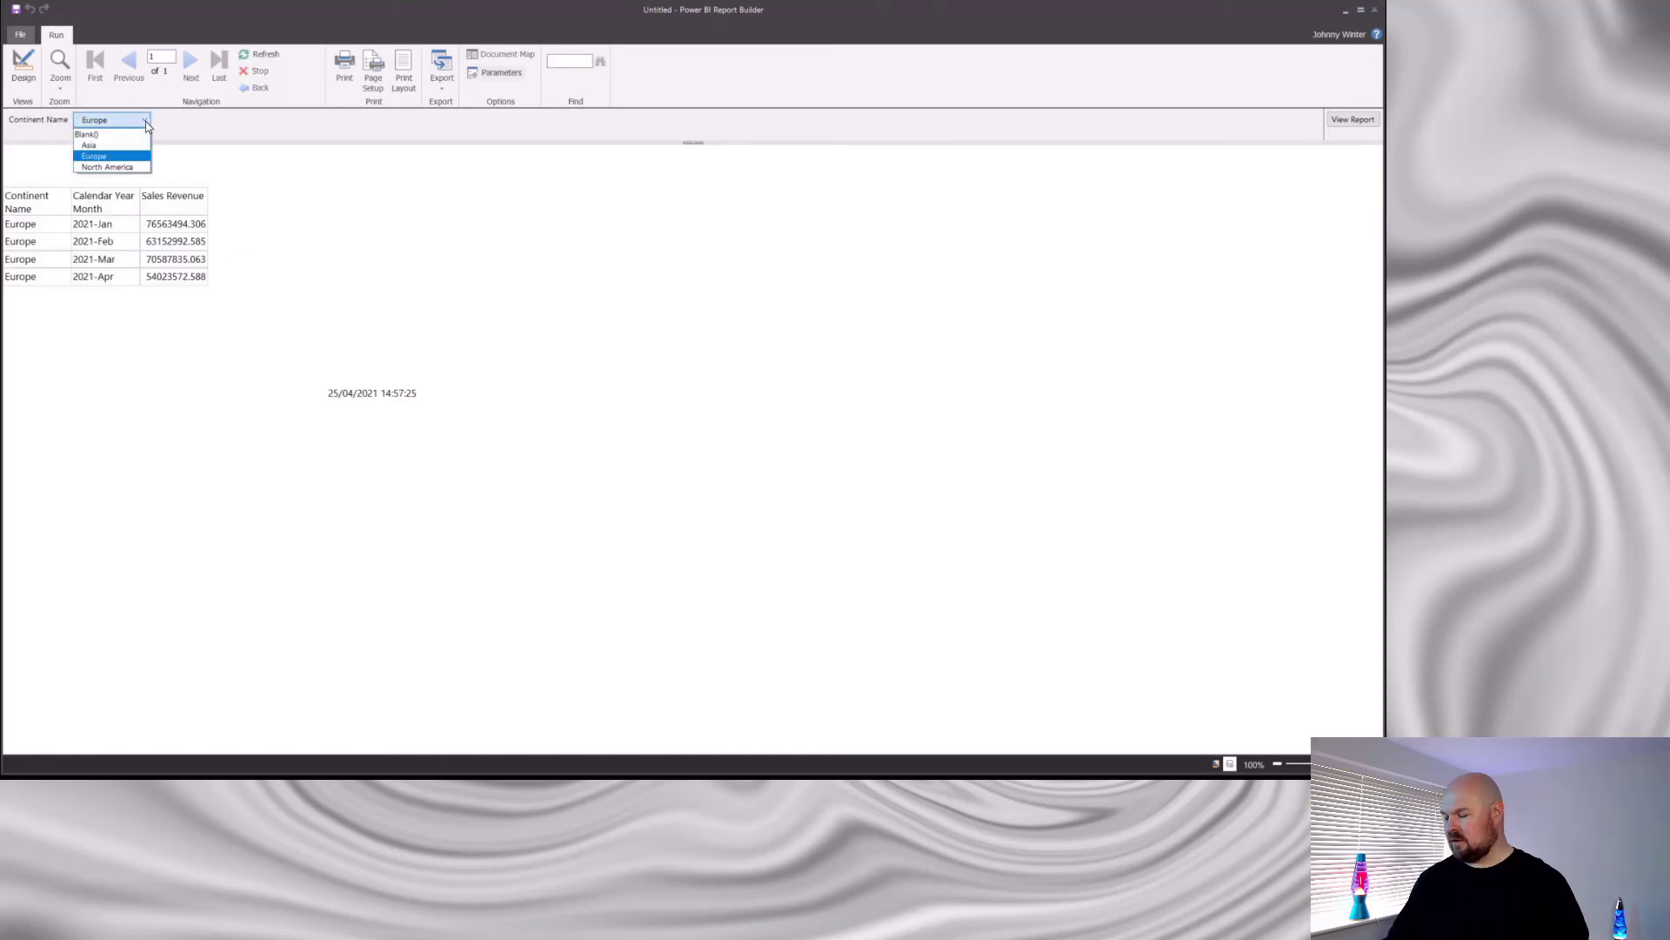
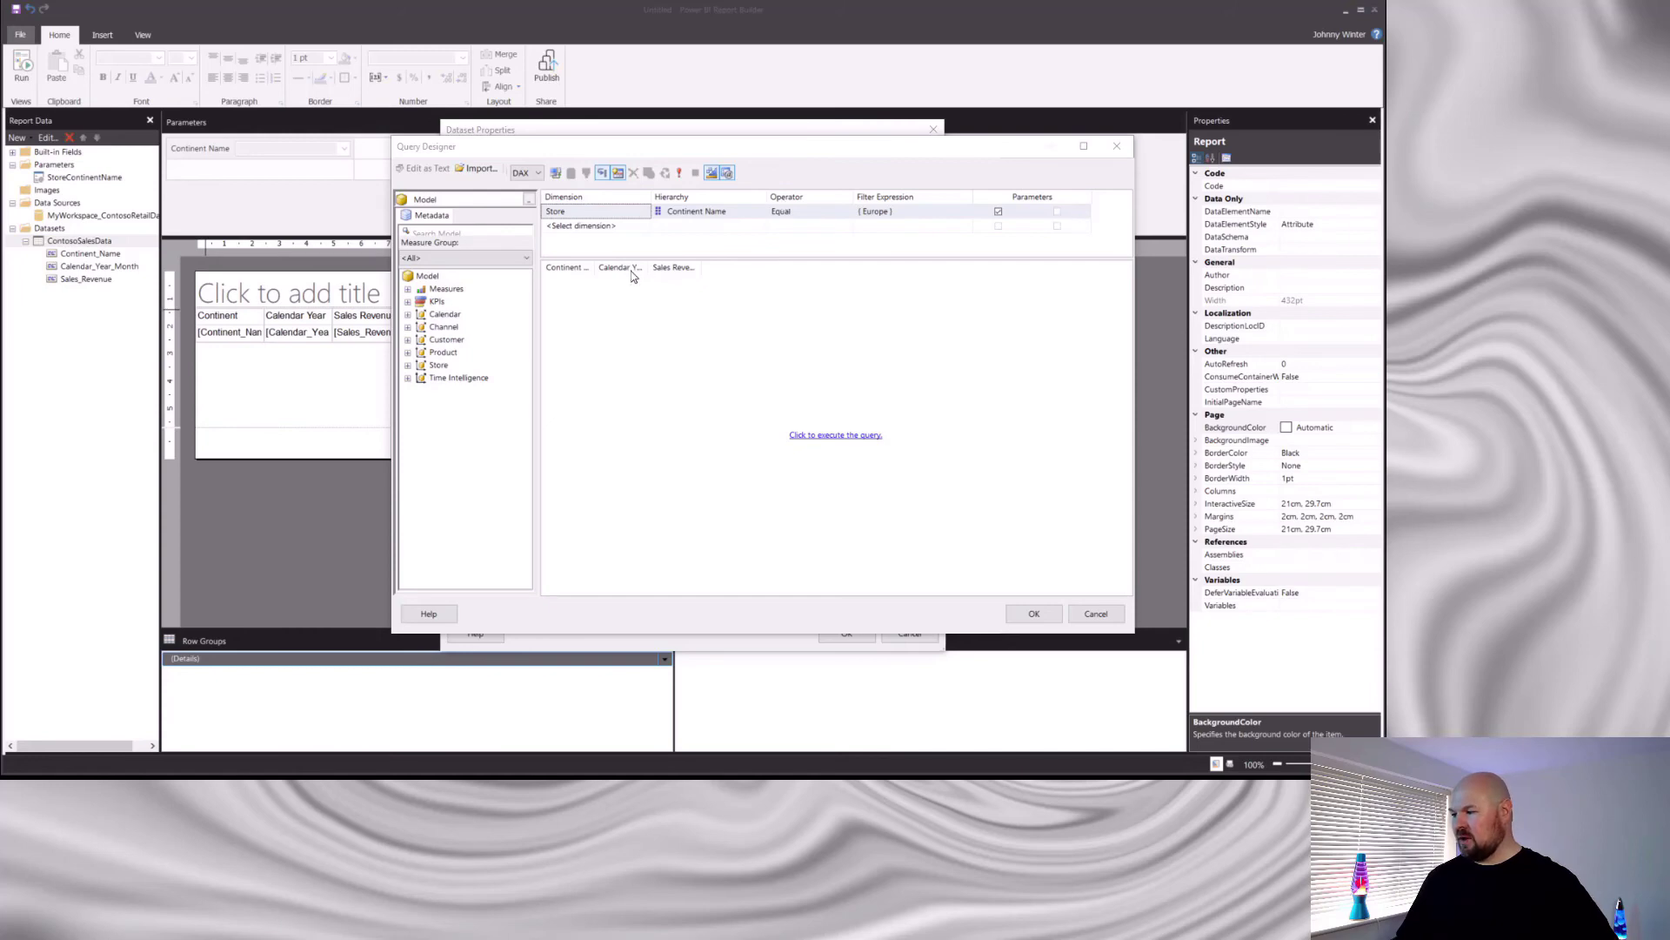
Replace Calendar Year Month with Calendar Date in the ContosoSalesData query and add a filter on the Calendar dimension's Calendar Date
{"action": "mouse_move", "coordinate": [634, 269]}
{"action": "left_mouse_down"}
{"action": "mouse_move", "coordinate": [442, 321]}
{"action": "mouse_move", "coordinate": [638, 298]}
{"action": "mouse_move", "coordinate": [624, 294]}
{"action": "left_mouse_up"}
{"action": "left_click", "coordinate": [407, 314]}
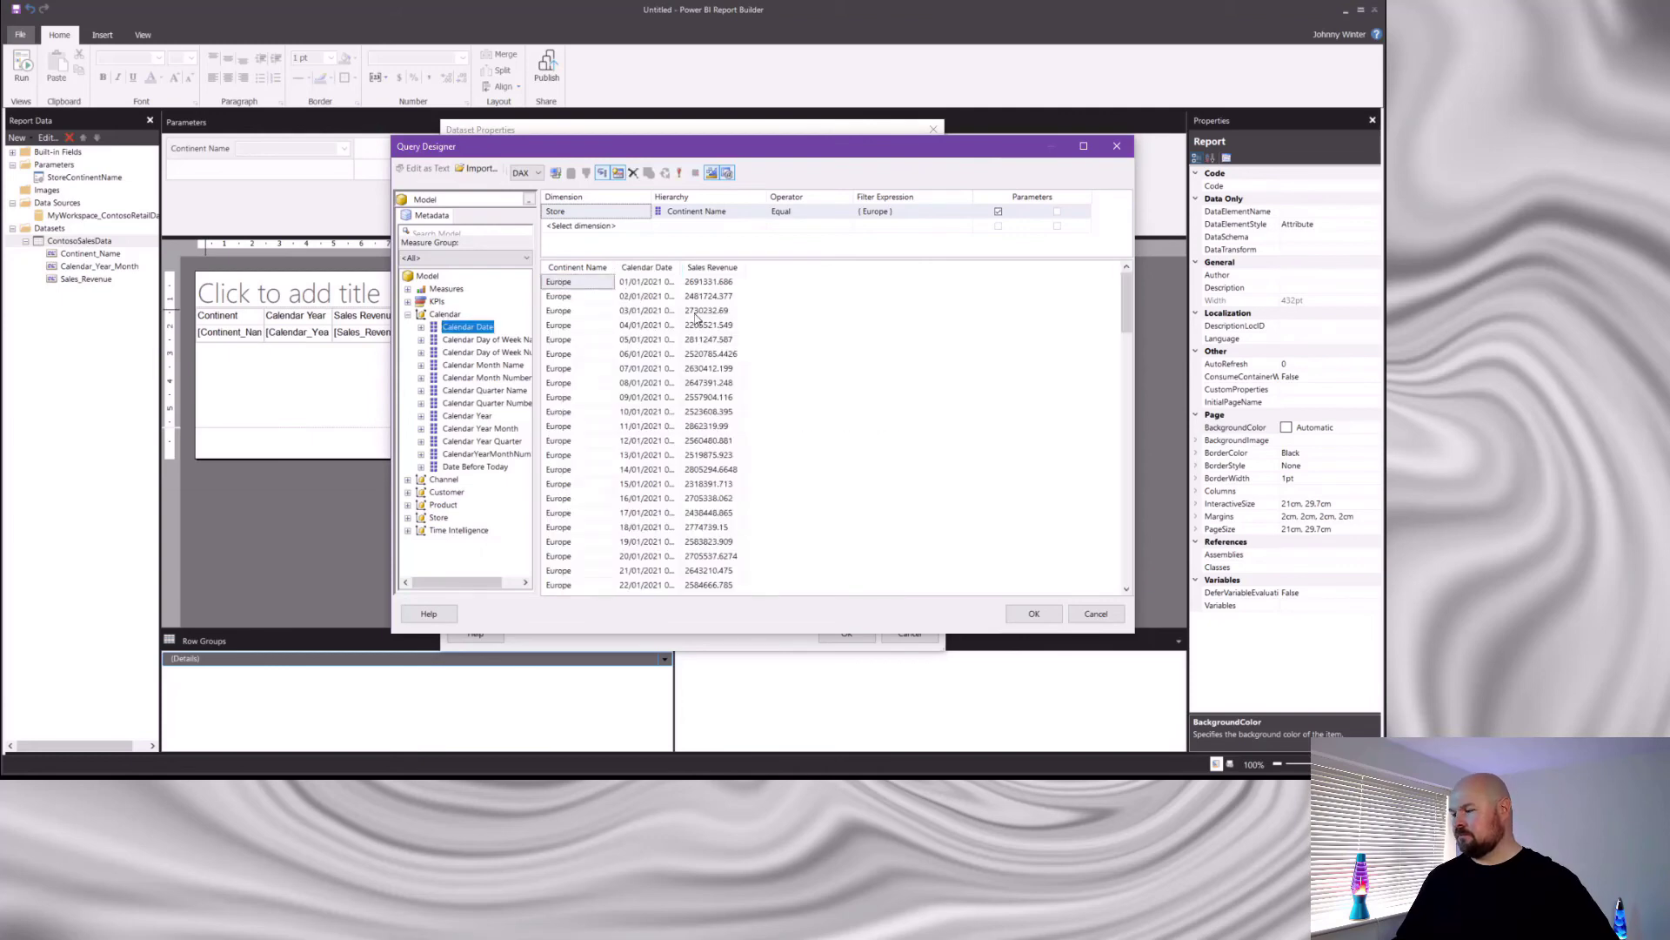
{"action": "left_click", "coordinate": [648, 228]}
{"action": "left_click", "coordinate": [645, 227]}
{"action": "left_click", "coordinate": [583, 244]}
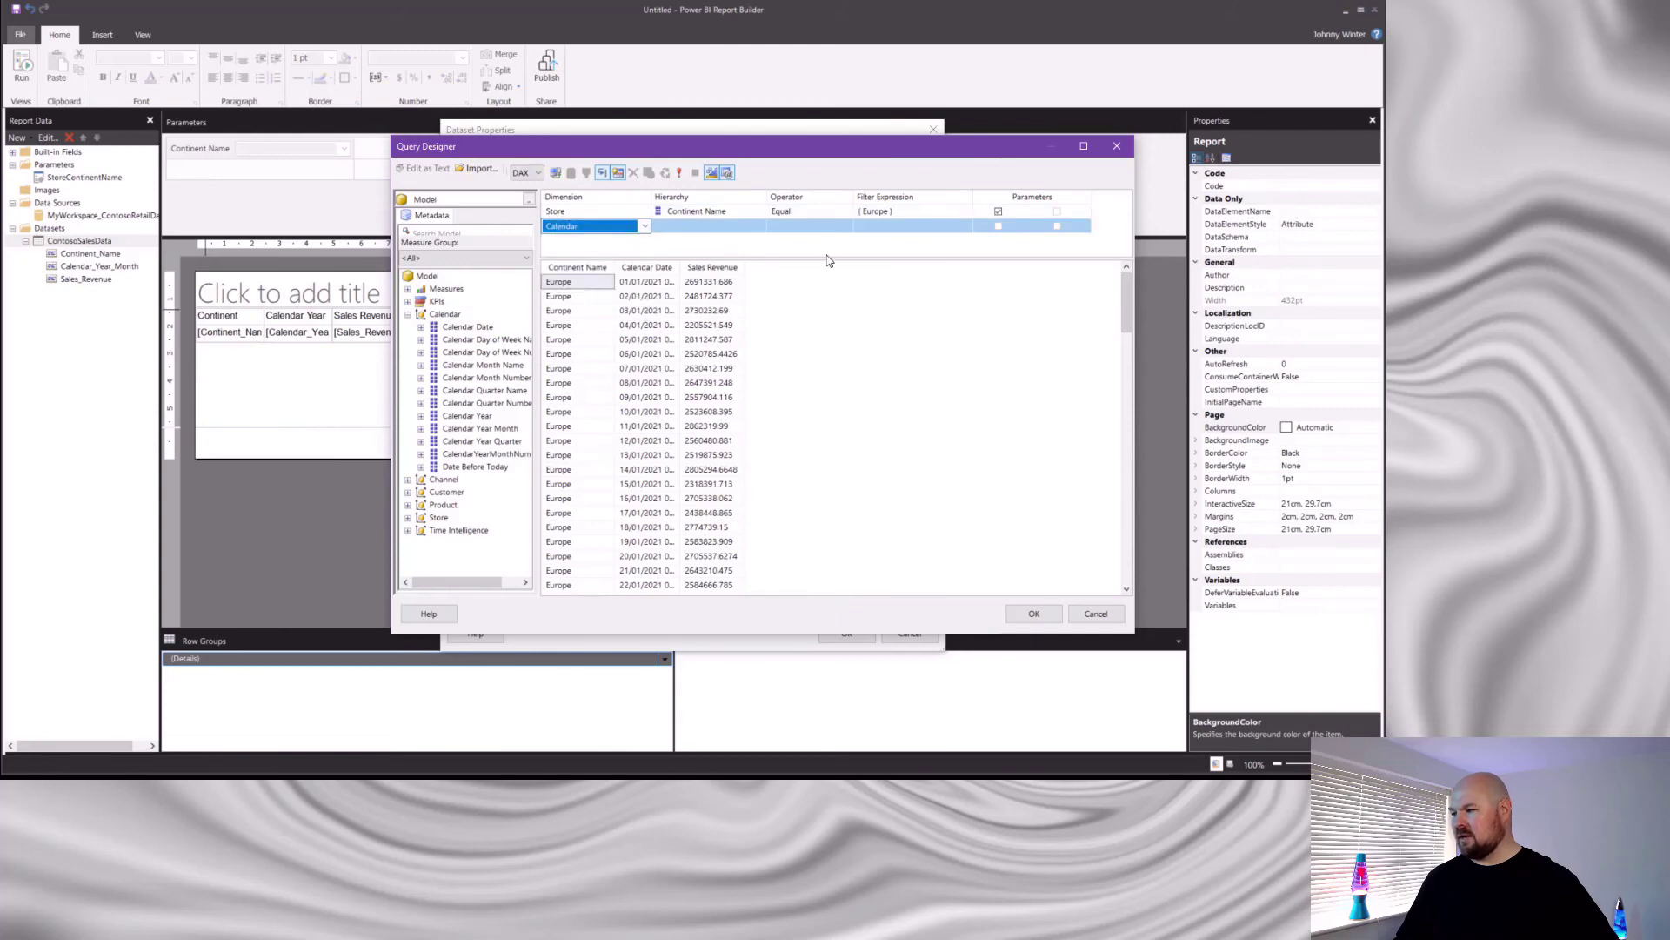
{"action": "left_click", "coordinate": [734, 226]}
{"action": "left_click", "coordinate": [760, 228]}
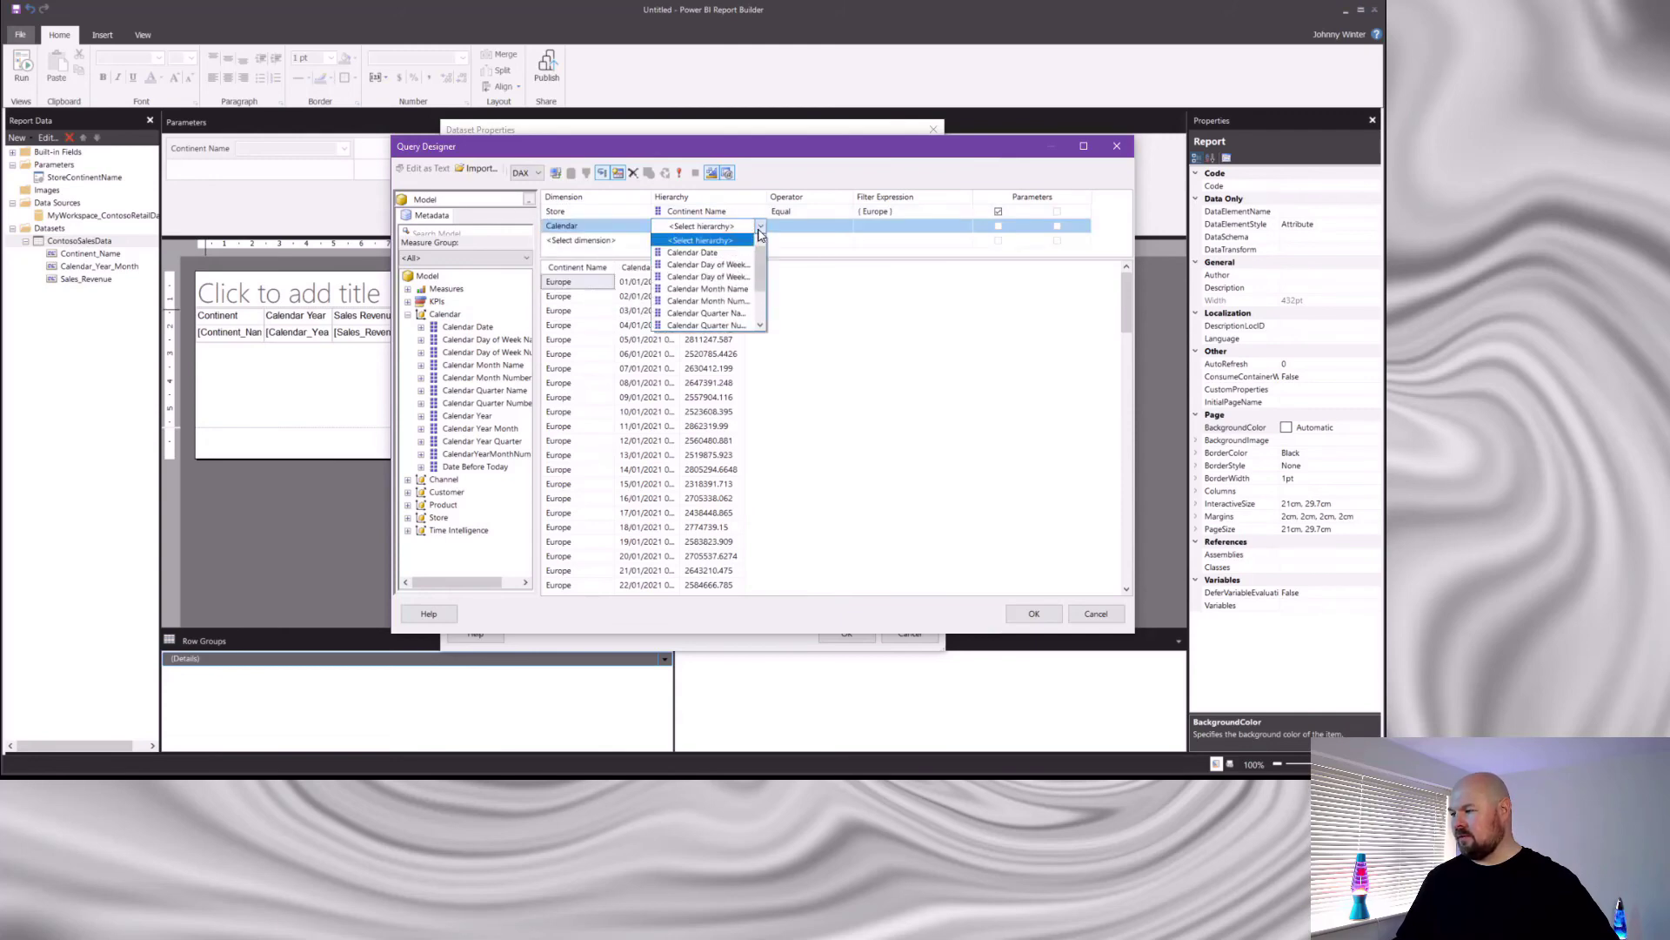
{"action": "left_click", "coordinate": [730, 253]}
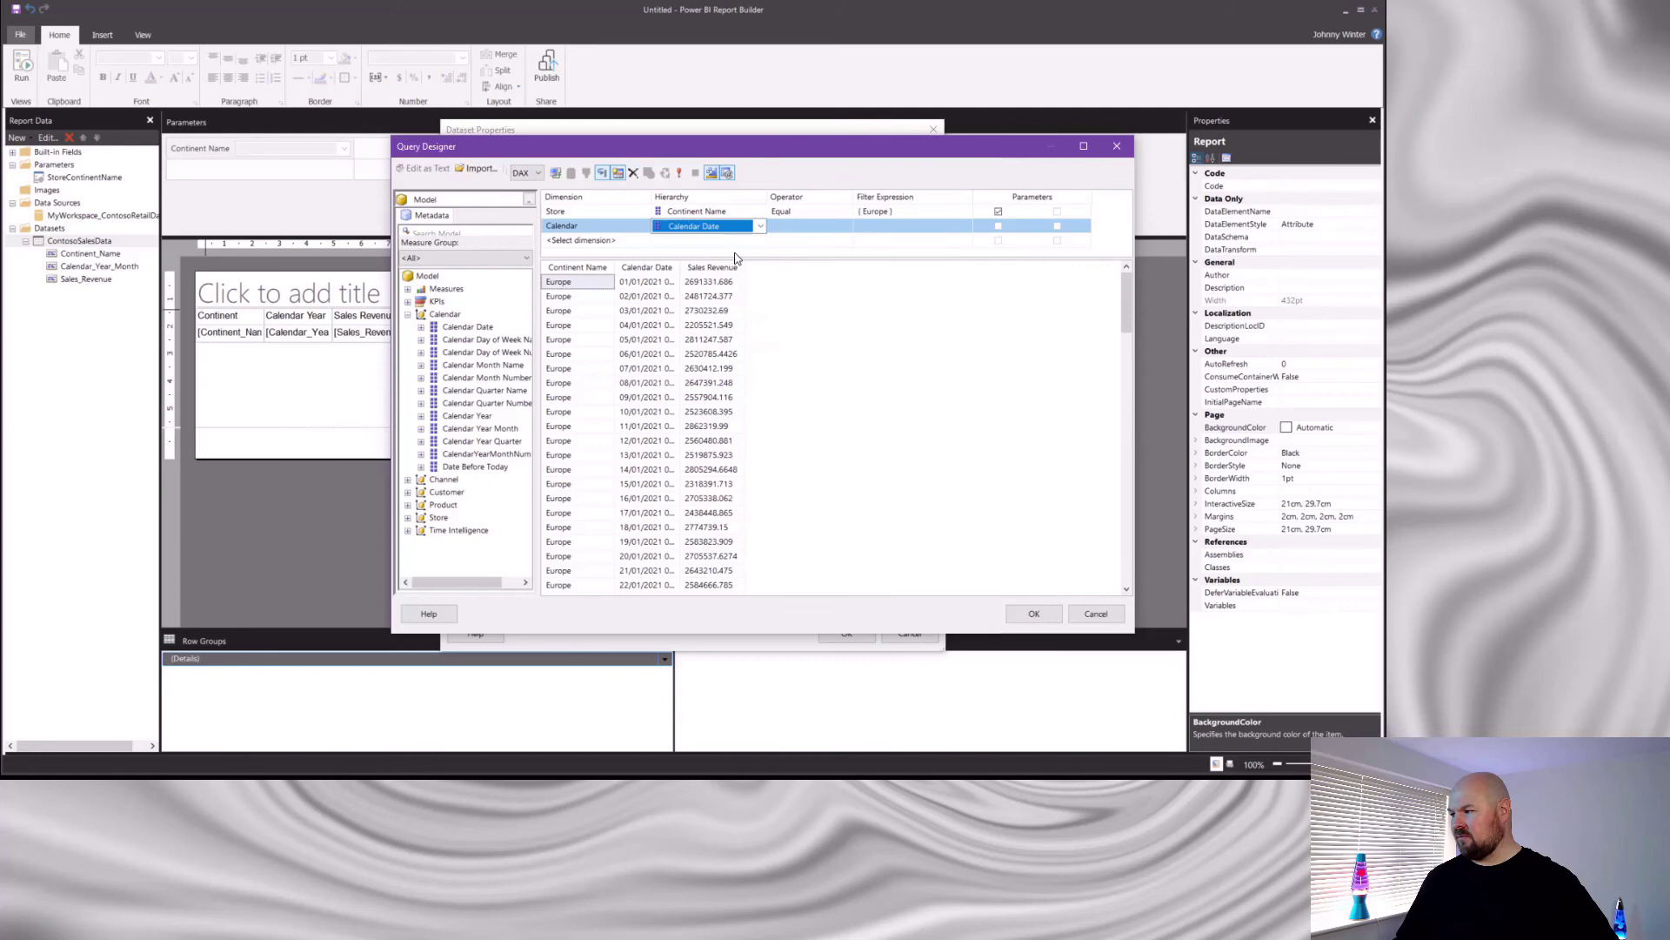
Set the Calendar Date filter's operator to Range (Inclusive) and turn both ends of the range into parameters
{"action": "left_click", "coordinate": [814, 226]}
{"action": "left_click", "coordinate": [847, 227]}
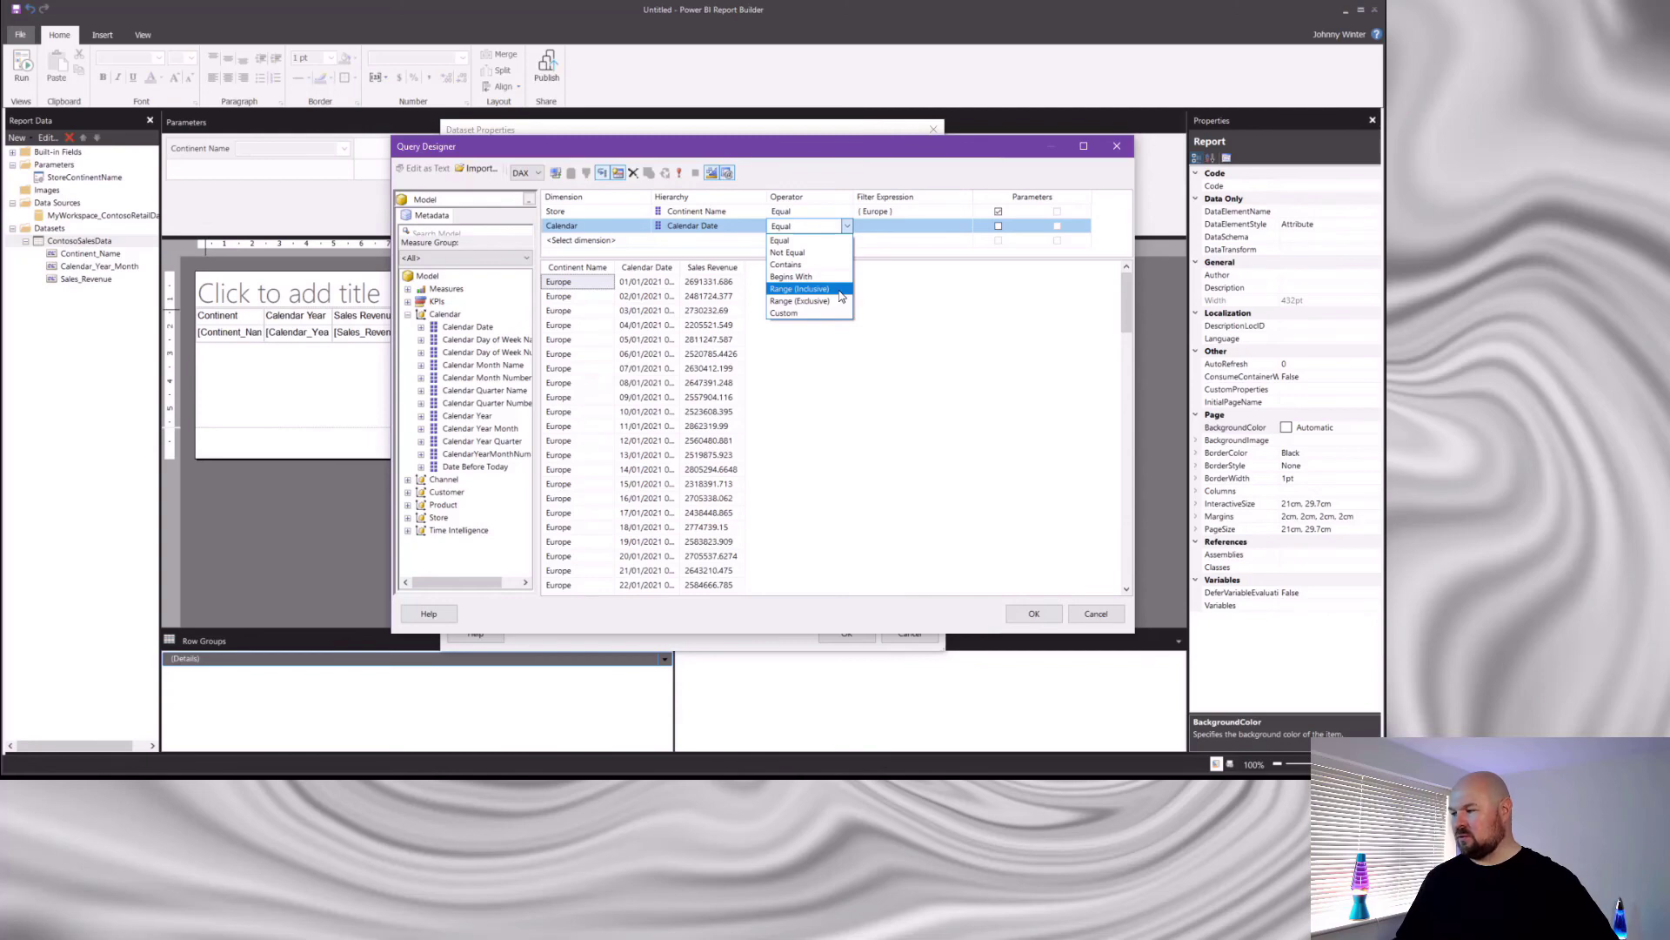
{"action": "left_click", "coordinate": [841, 296]}
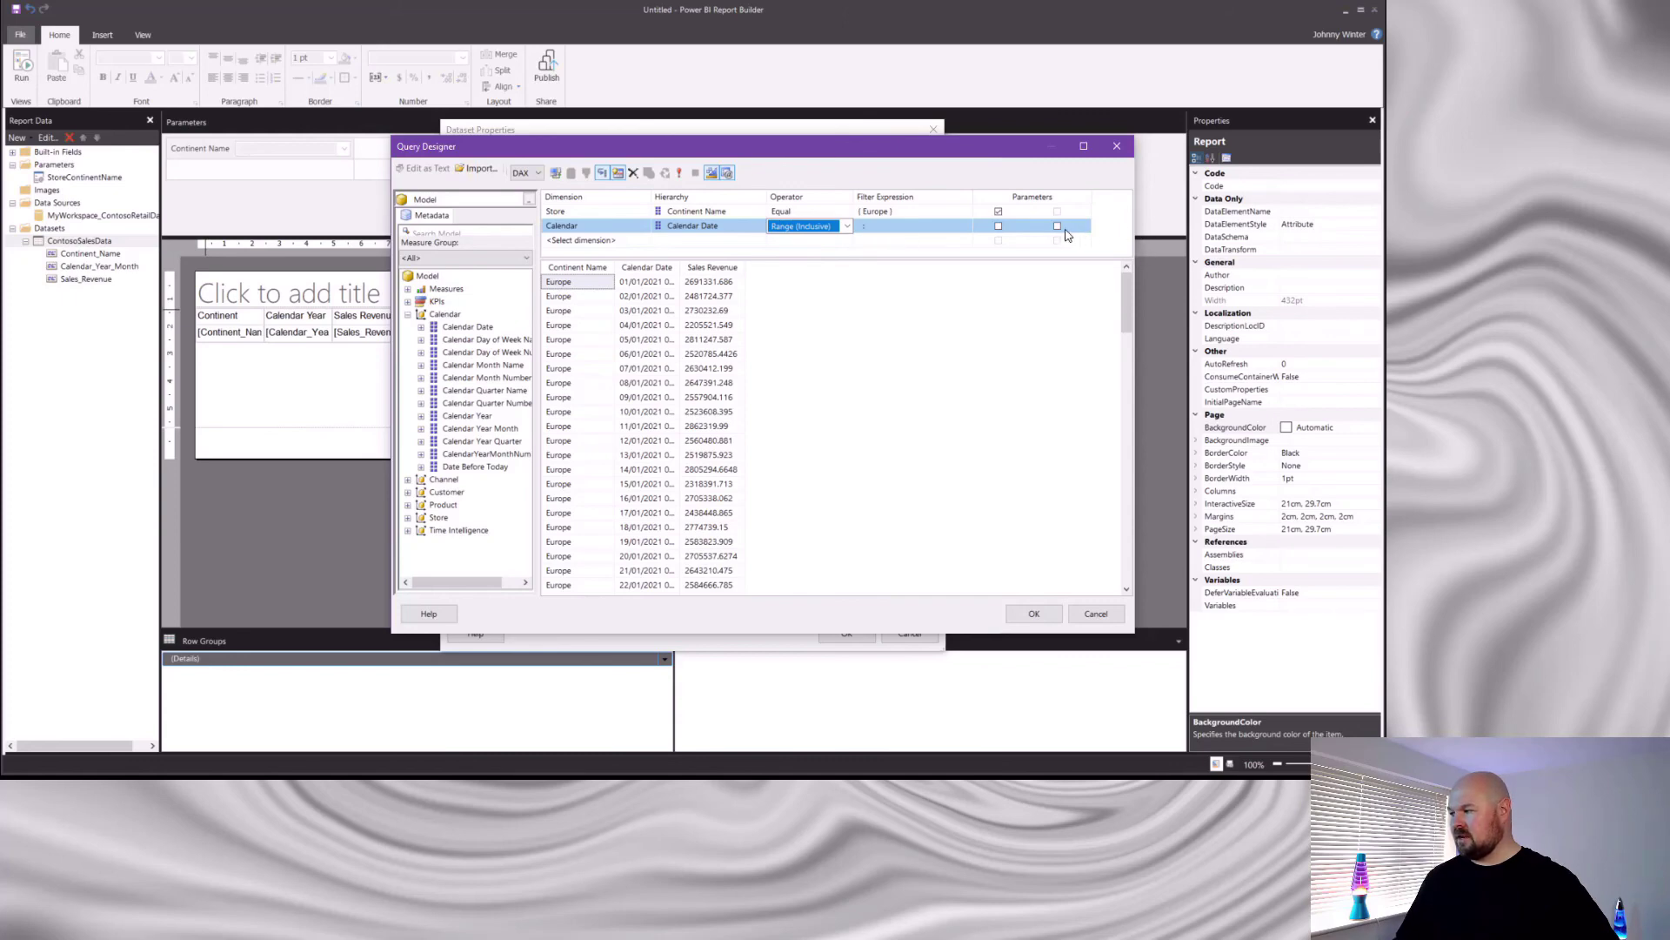
{"action": "left_click", "coordinate": [998, 227]}
{"action": "left_click", "coordinate": [1058, 227]}
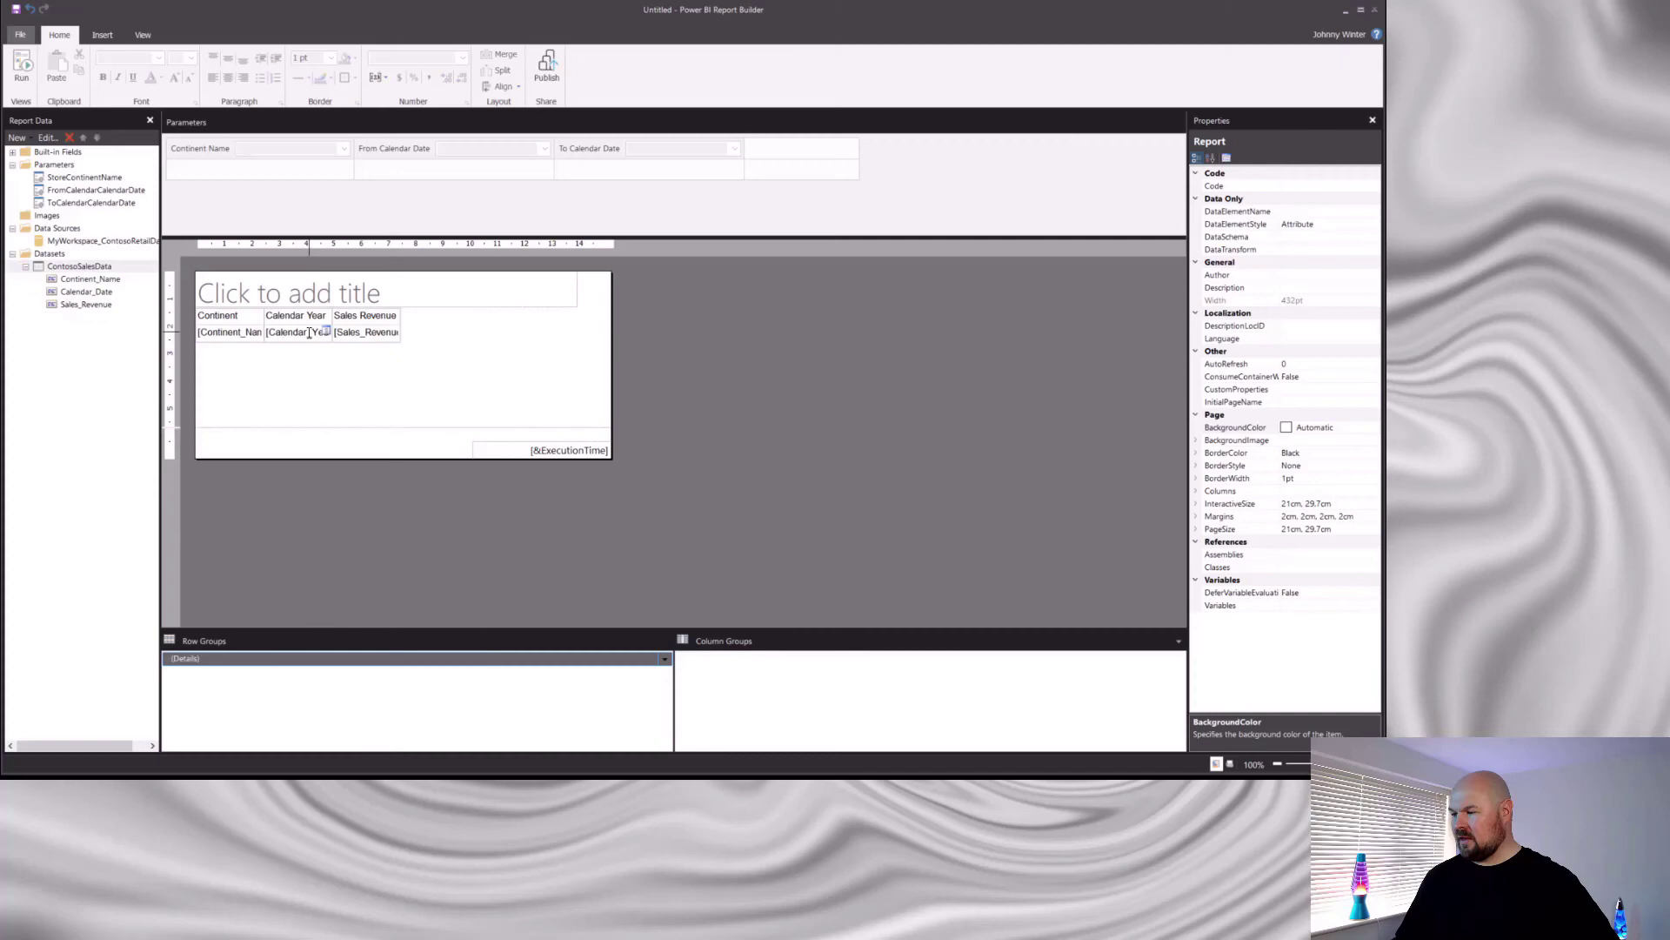
Clear the header and data cells of the table's middle column and fill the column with the Calendar_Date field
{"action": "double_click", "coordinate": [309, 333]}
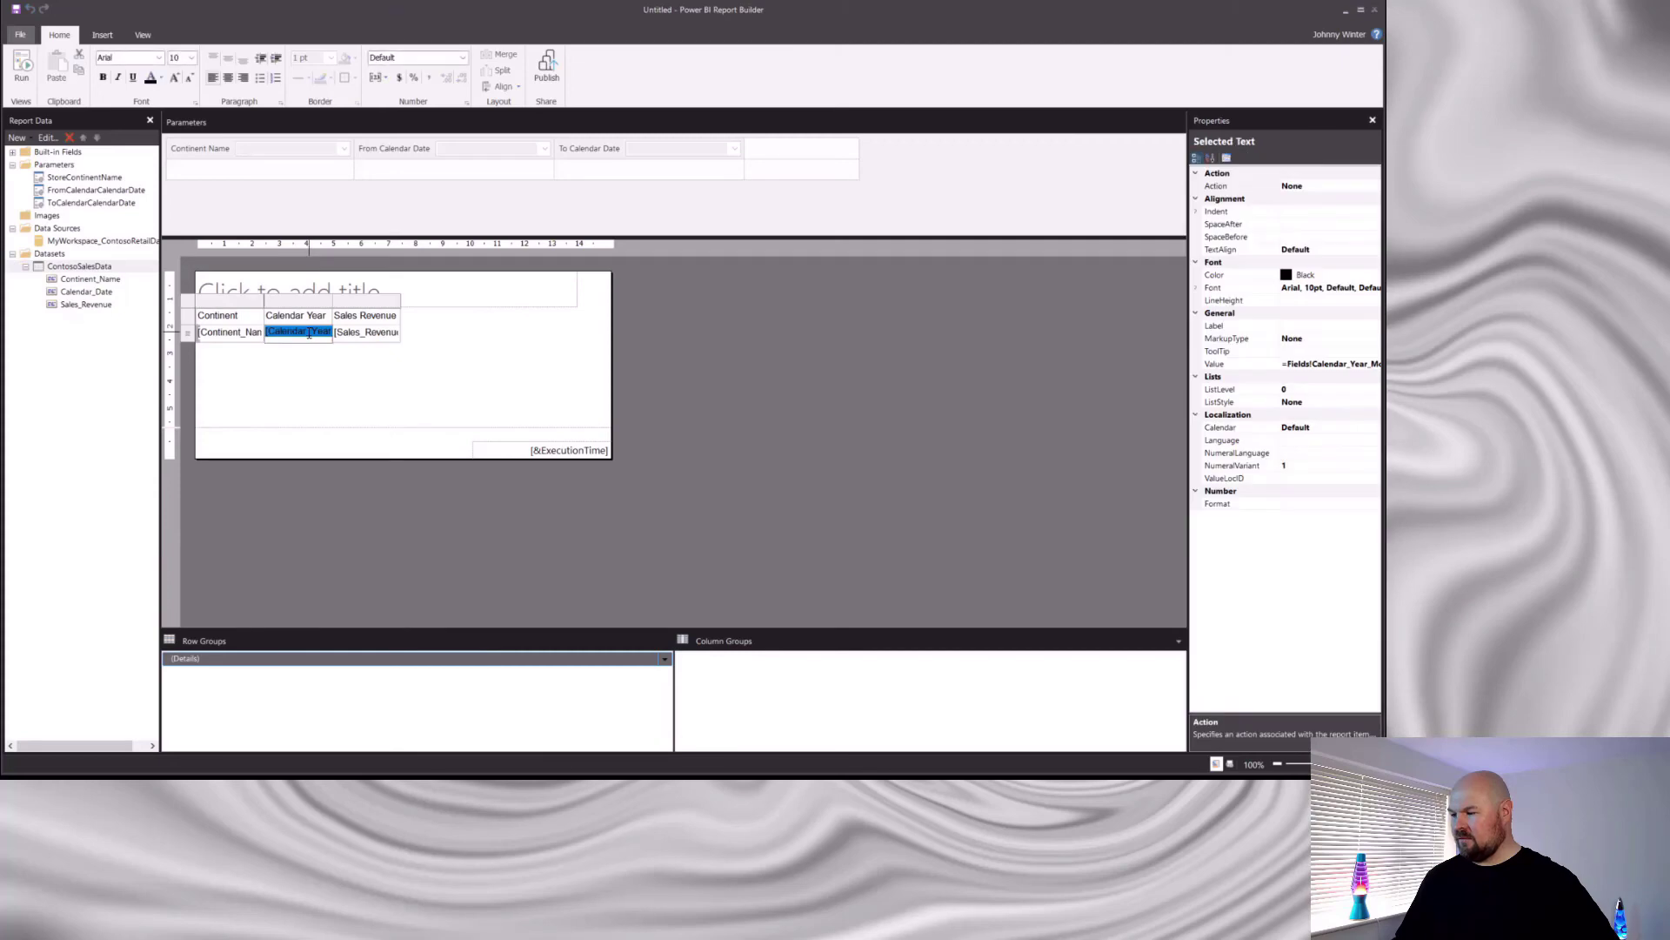
{"action": "key", "text": "Delete"}
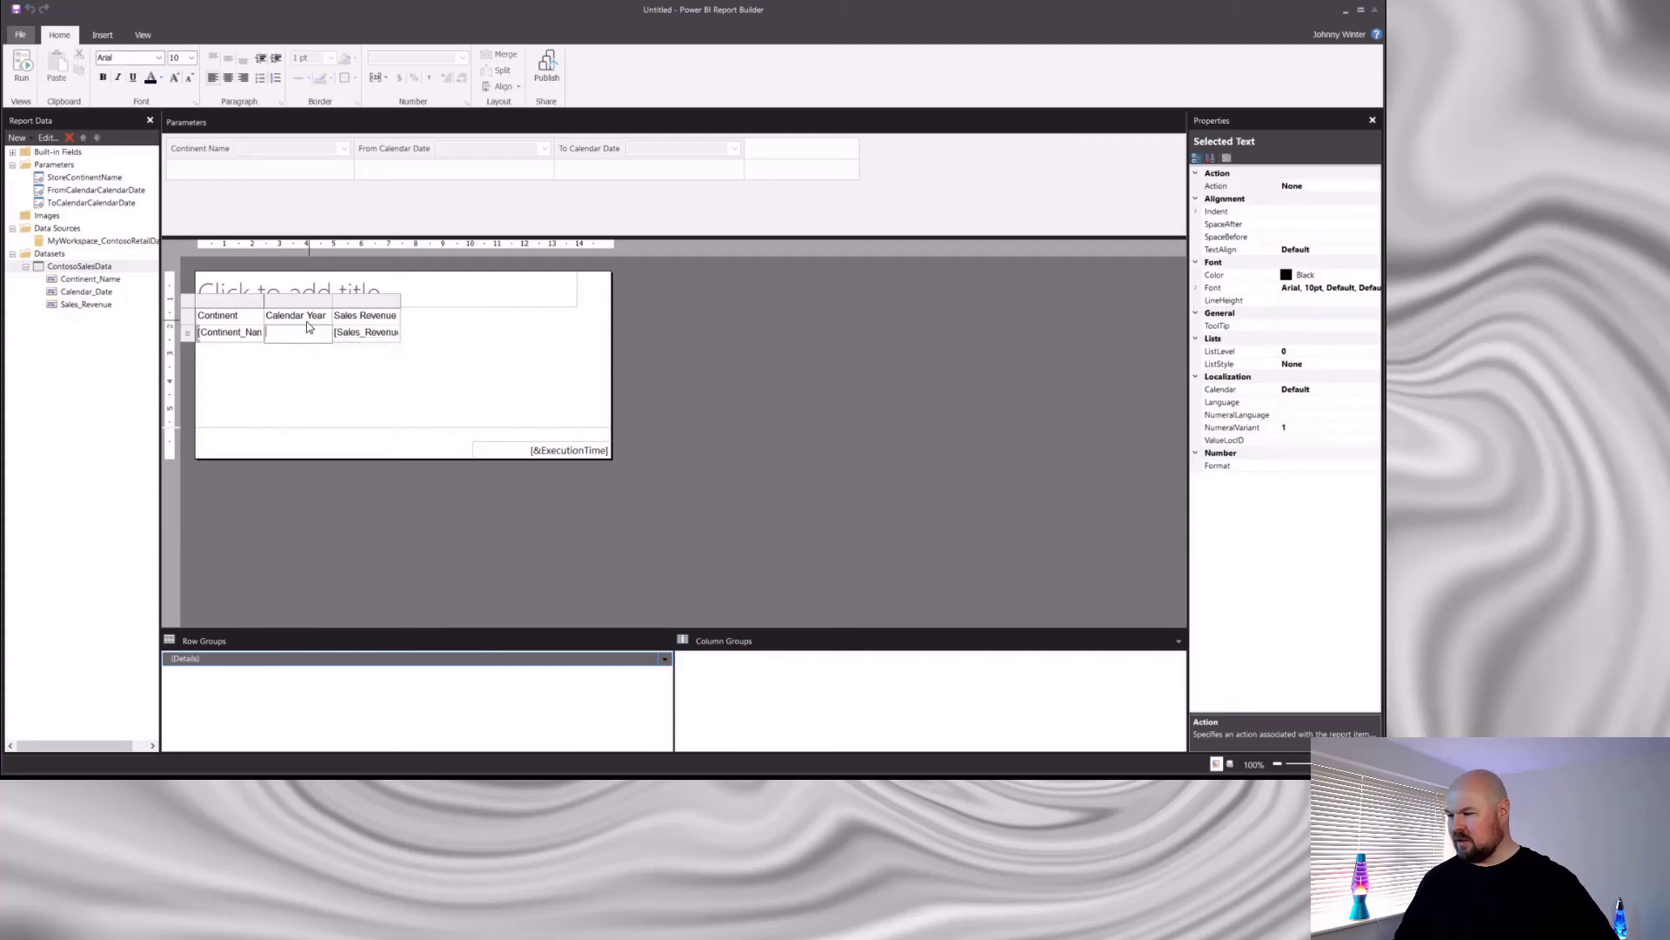
{"action": "left_click", "coordinate": [309, 326]}
{"action": "double_click", "coordinate": [307, 327]}
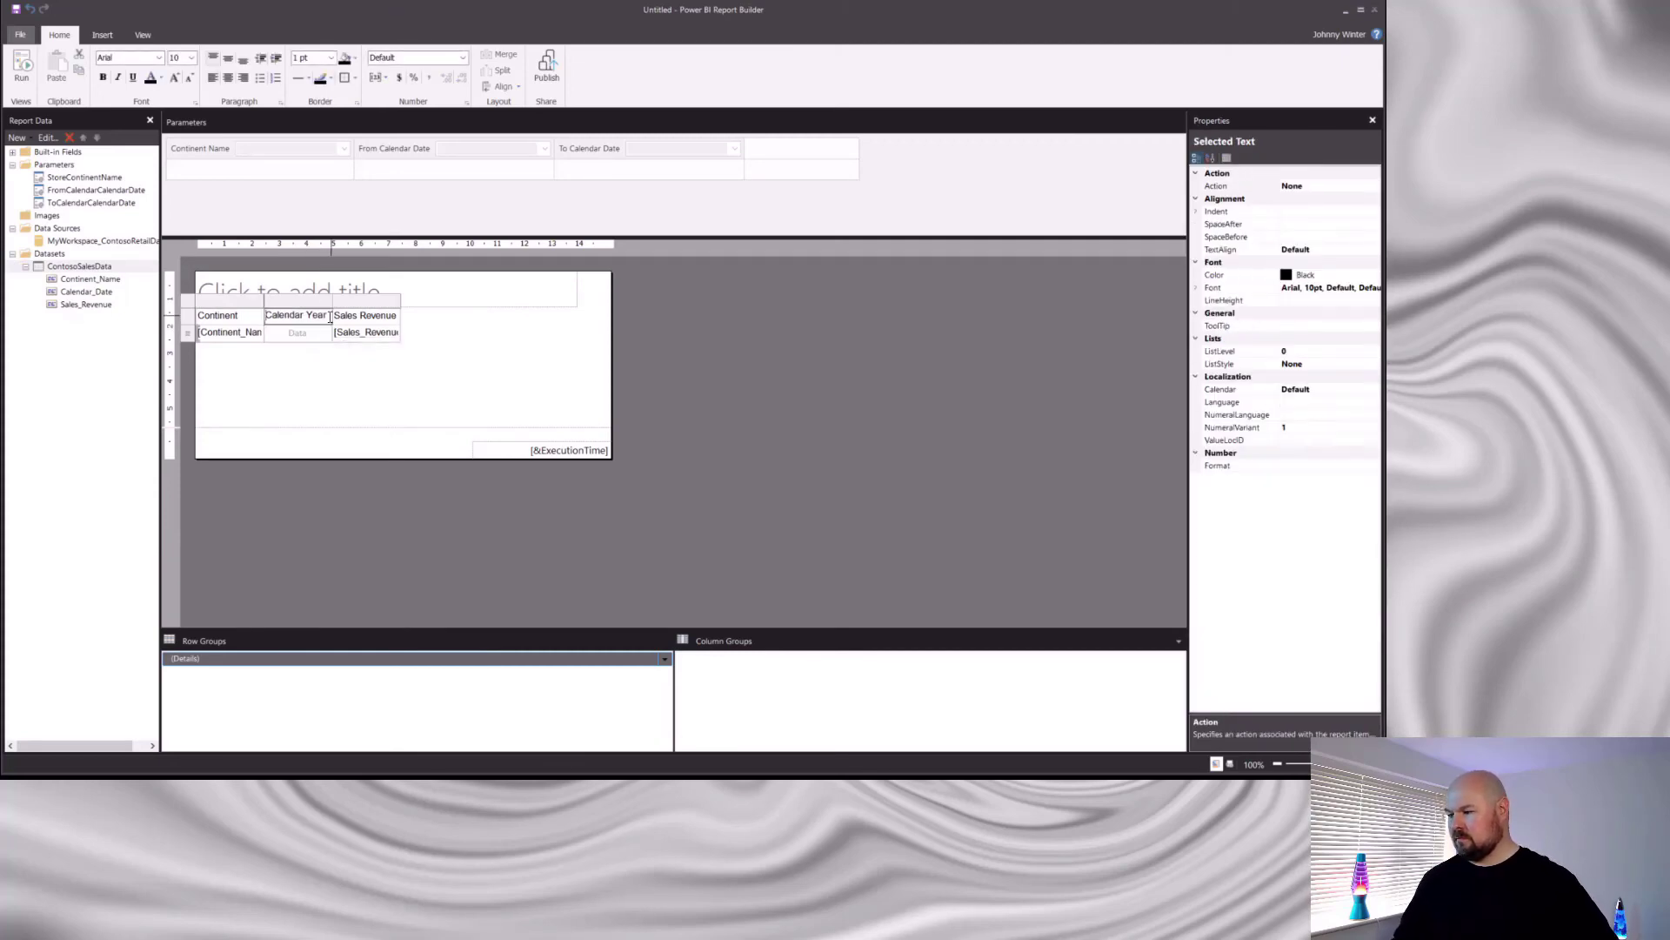
{"action": "key", "text": "Delete"}
{"action": "left_click", "coordinate": [277, 367]}
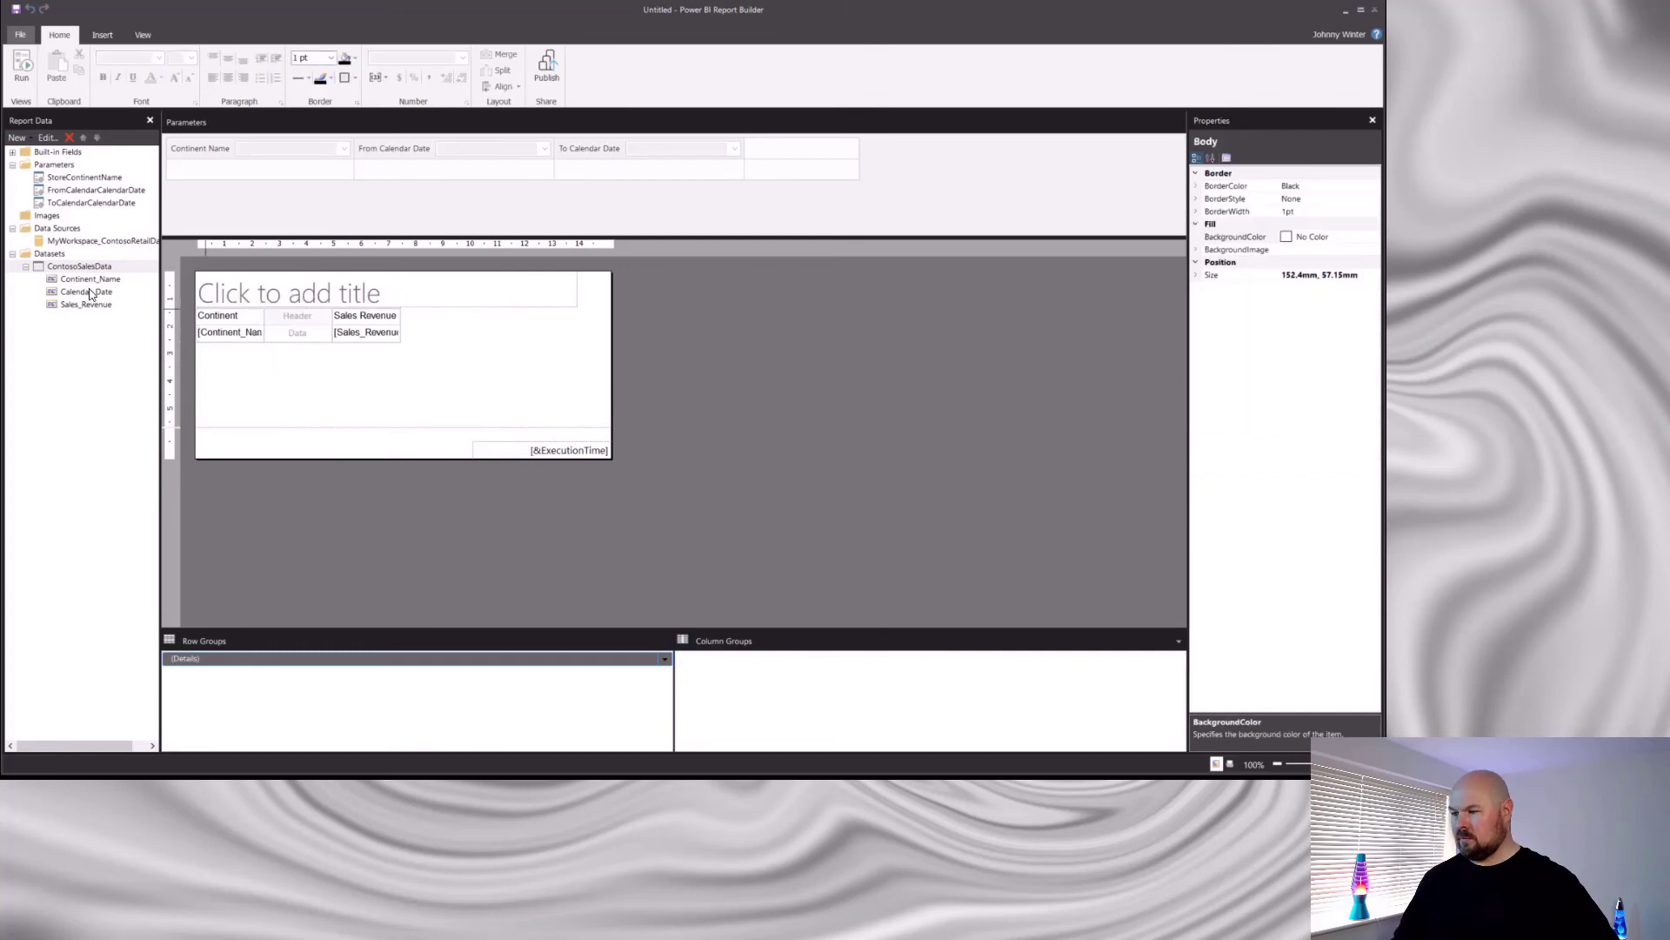
{"action": "left_click_drag", "start_coordinate": [86, 291], "coordinate": [285, 333]}
{"action": "left_click", "coordinate": [294, 388]}
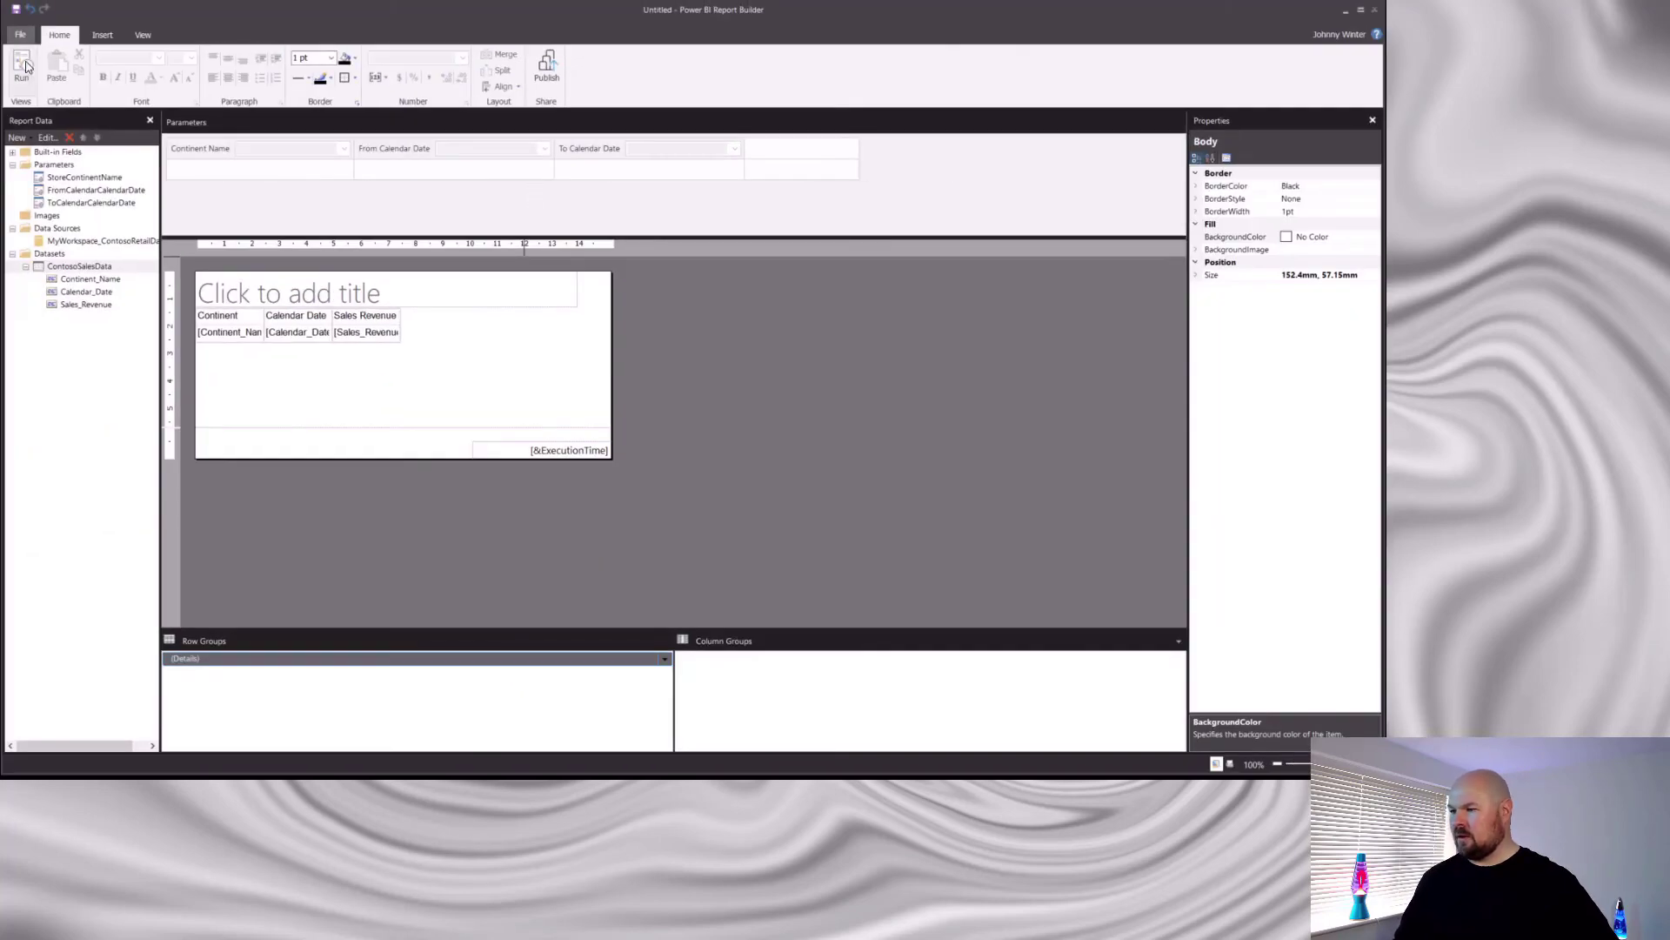
Run the report for Europe with From Calendar Date 1/1/2021 and To Calendar Date 1/31/2021
{"action": "left_click", "coordinate": [23, 70]}
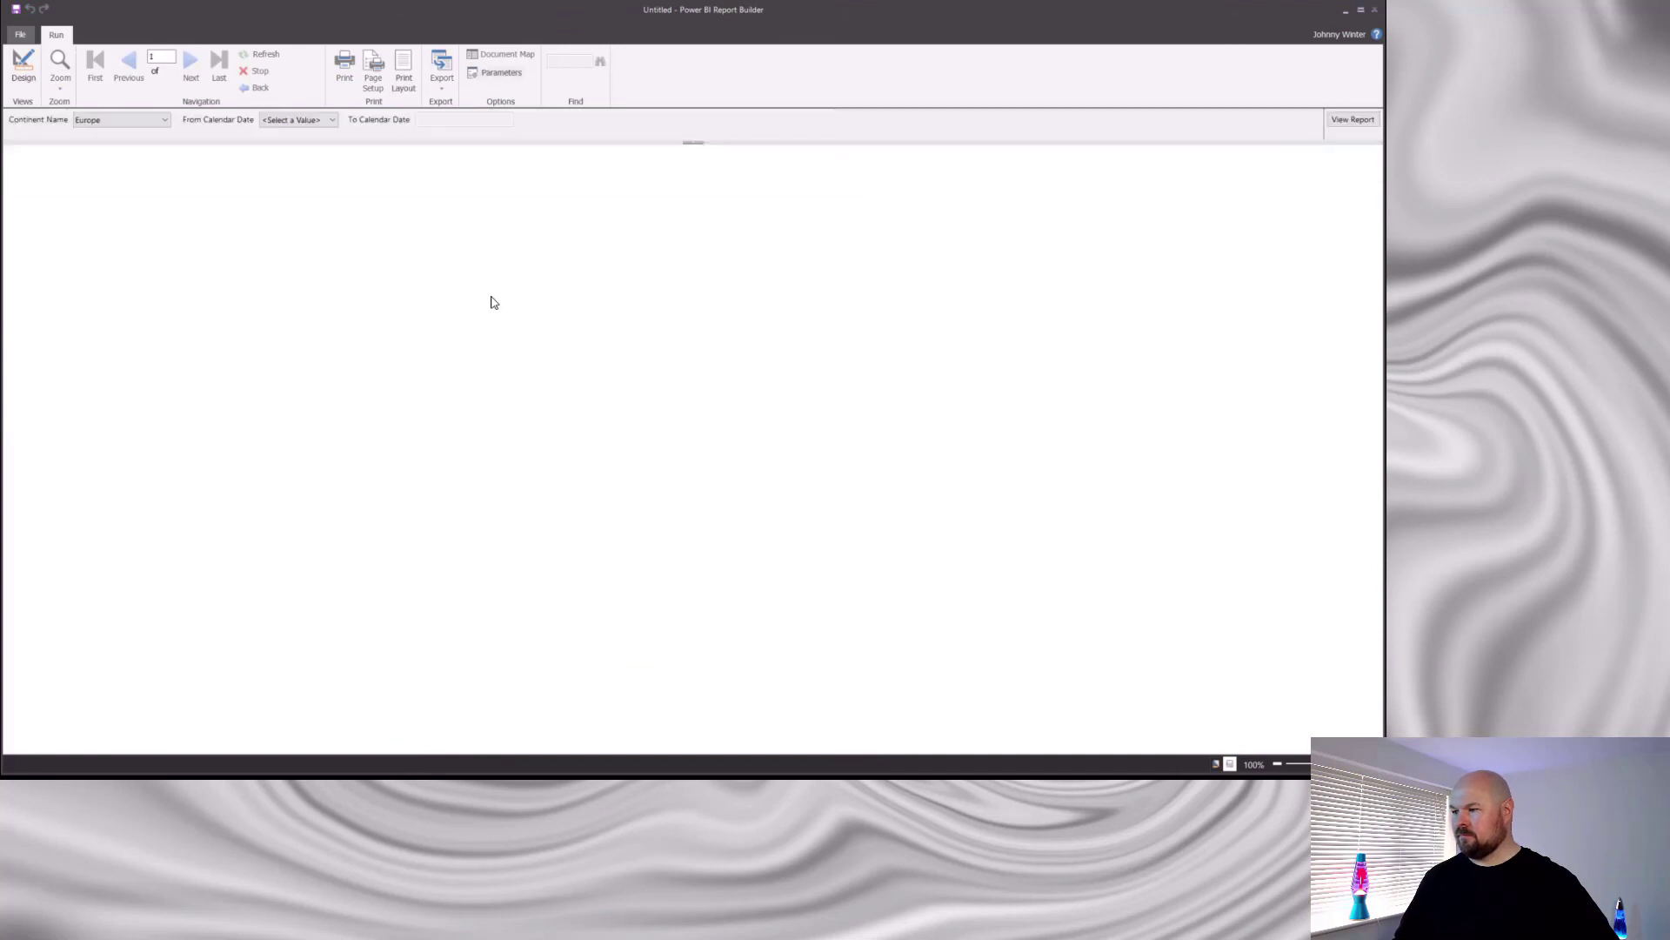
{"action": "left_click", "coordinate": [287, 120]}
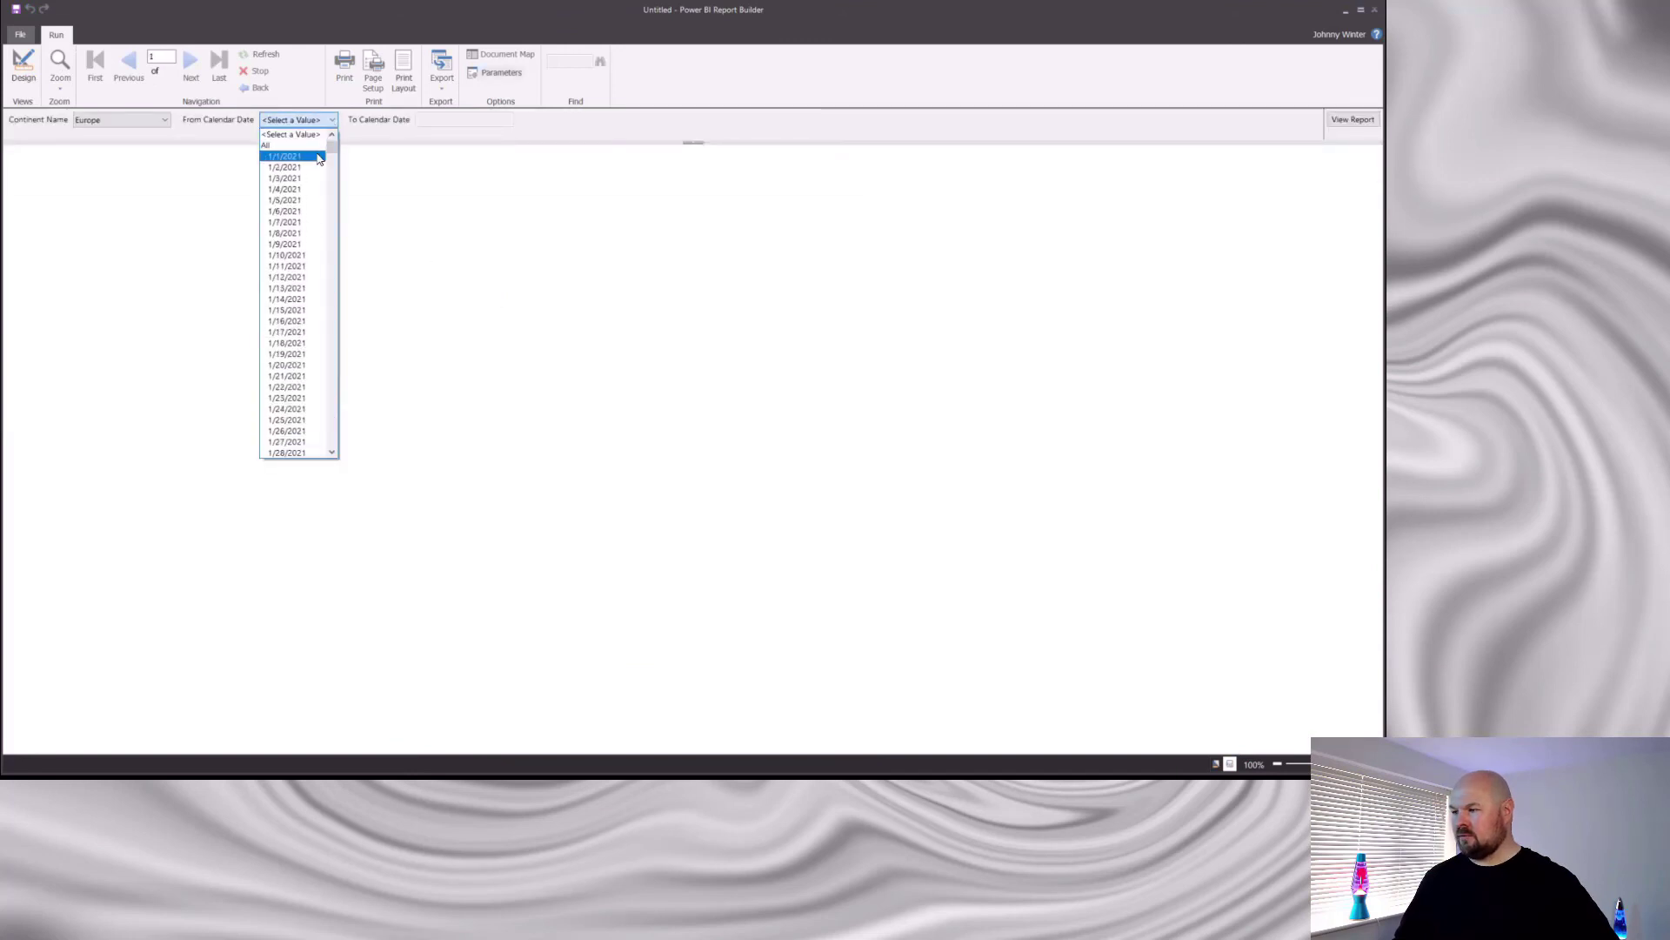
{"action": "left_click", "coordinate": [300, 141]}
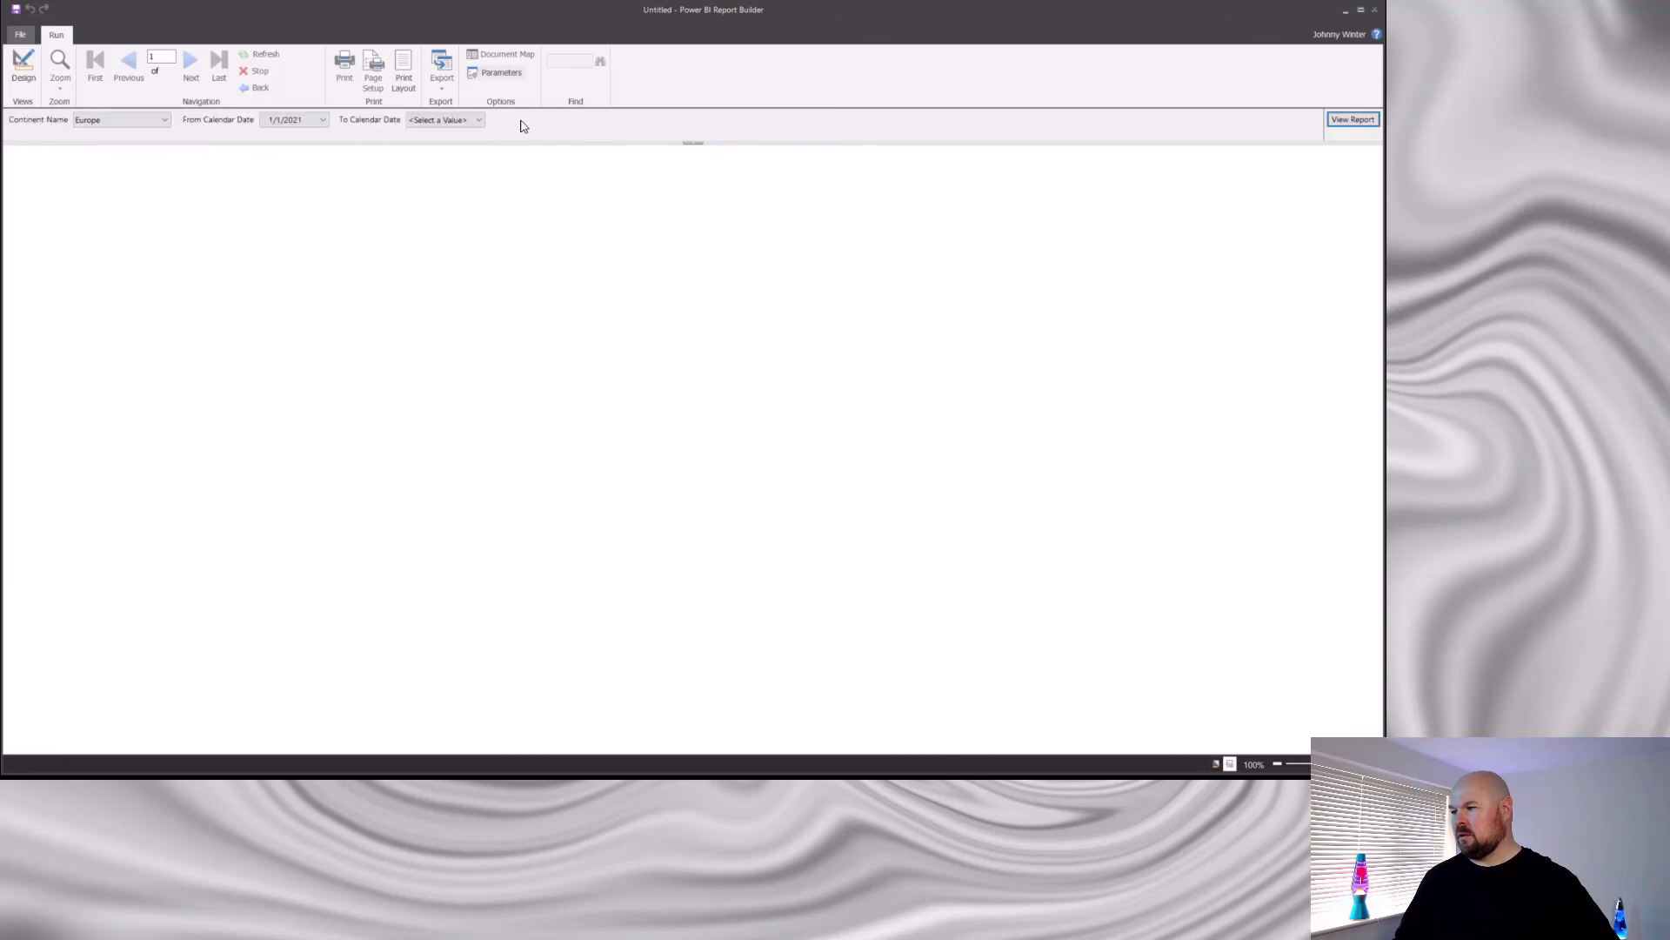
{"action": "left_click", "coordinate": [480, 120]}
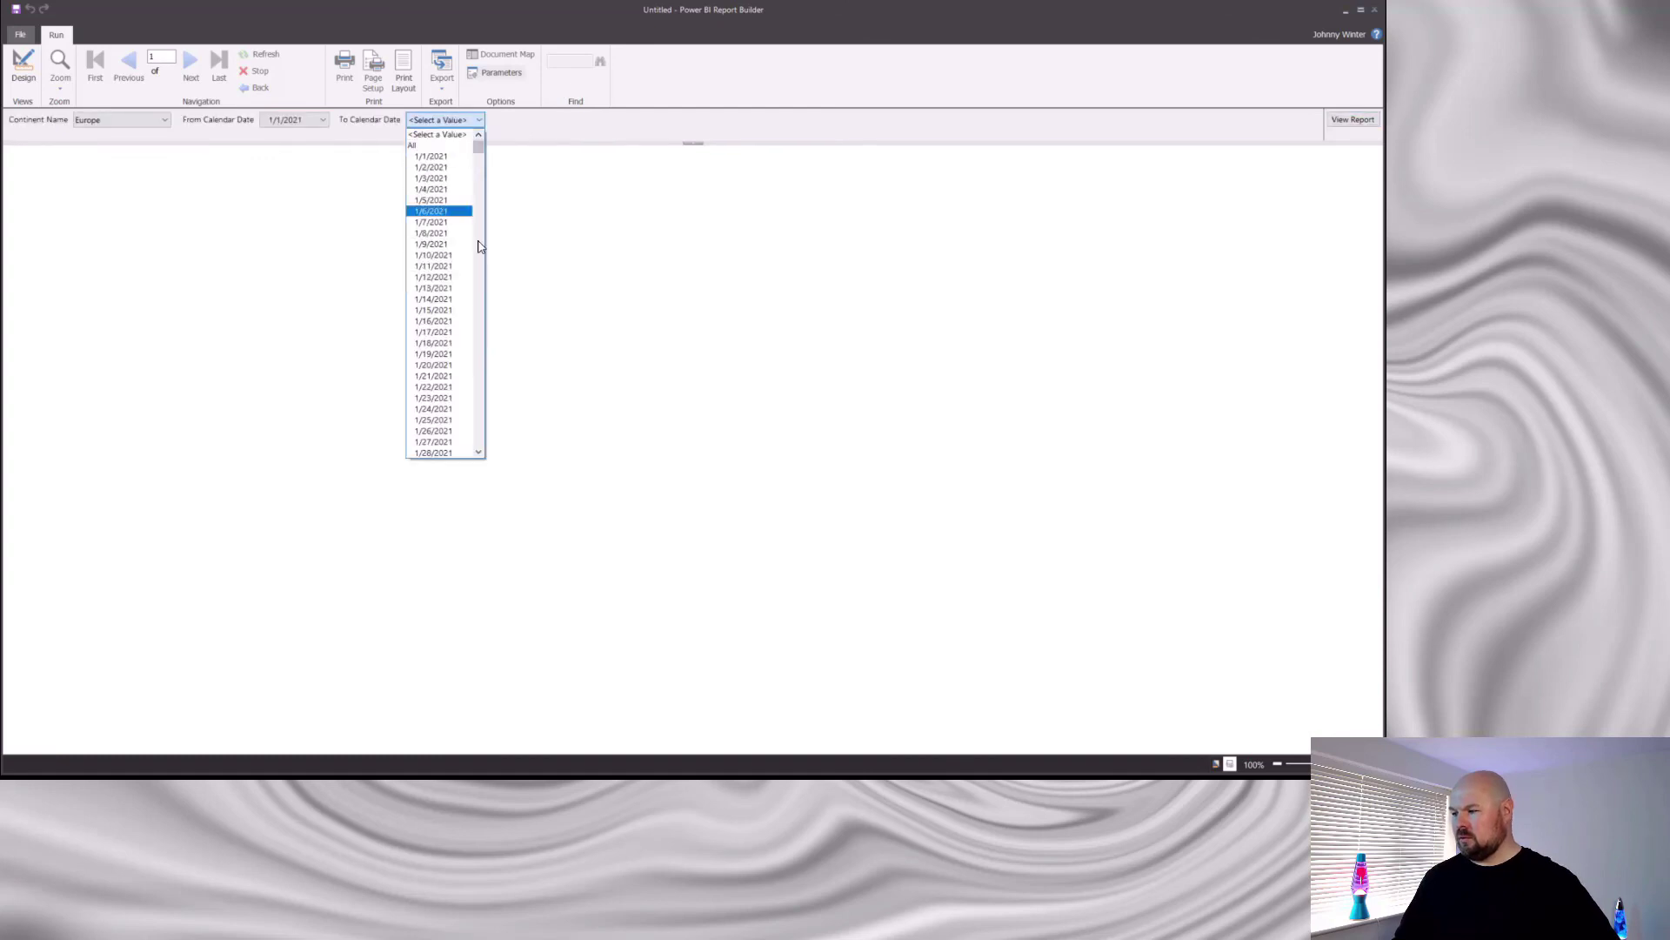
{"action": "left_click", "coordinate": [460, 453]}
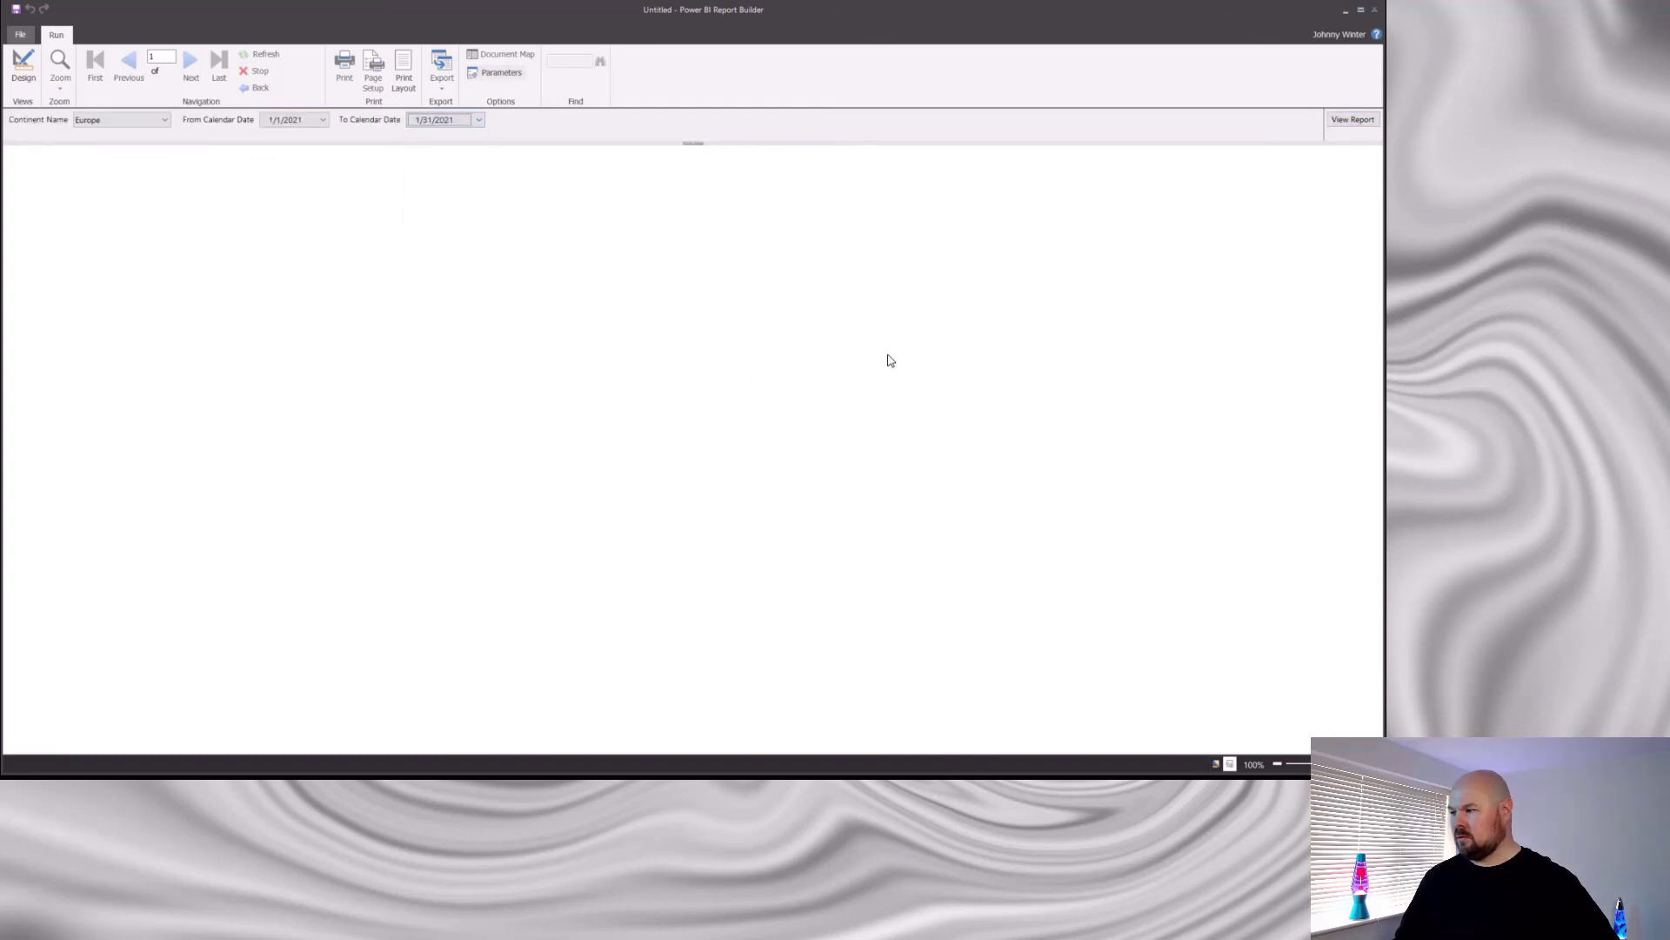
{"action": "left_click", "coordinate": [1353, 119]}
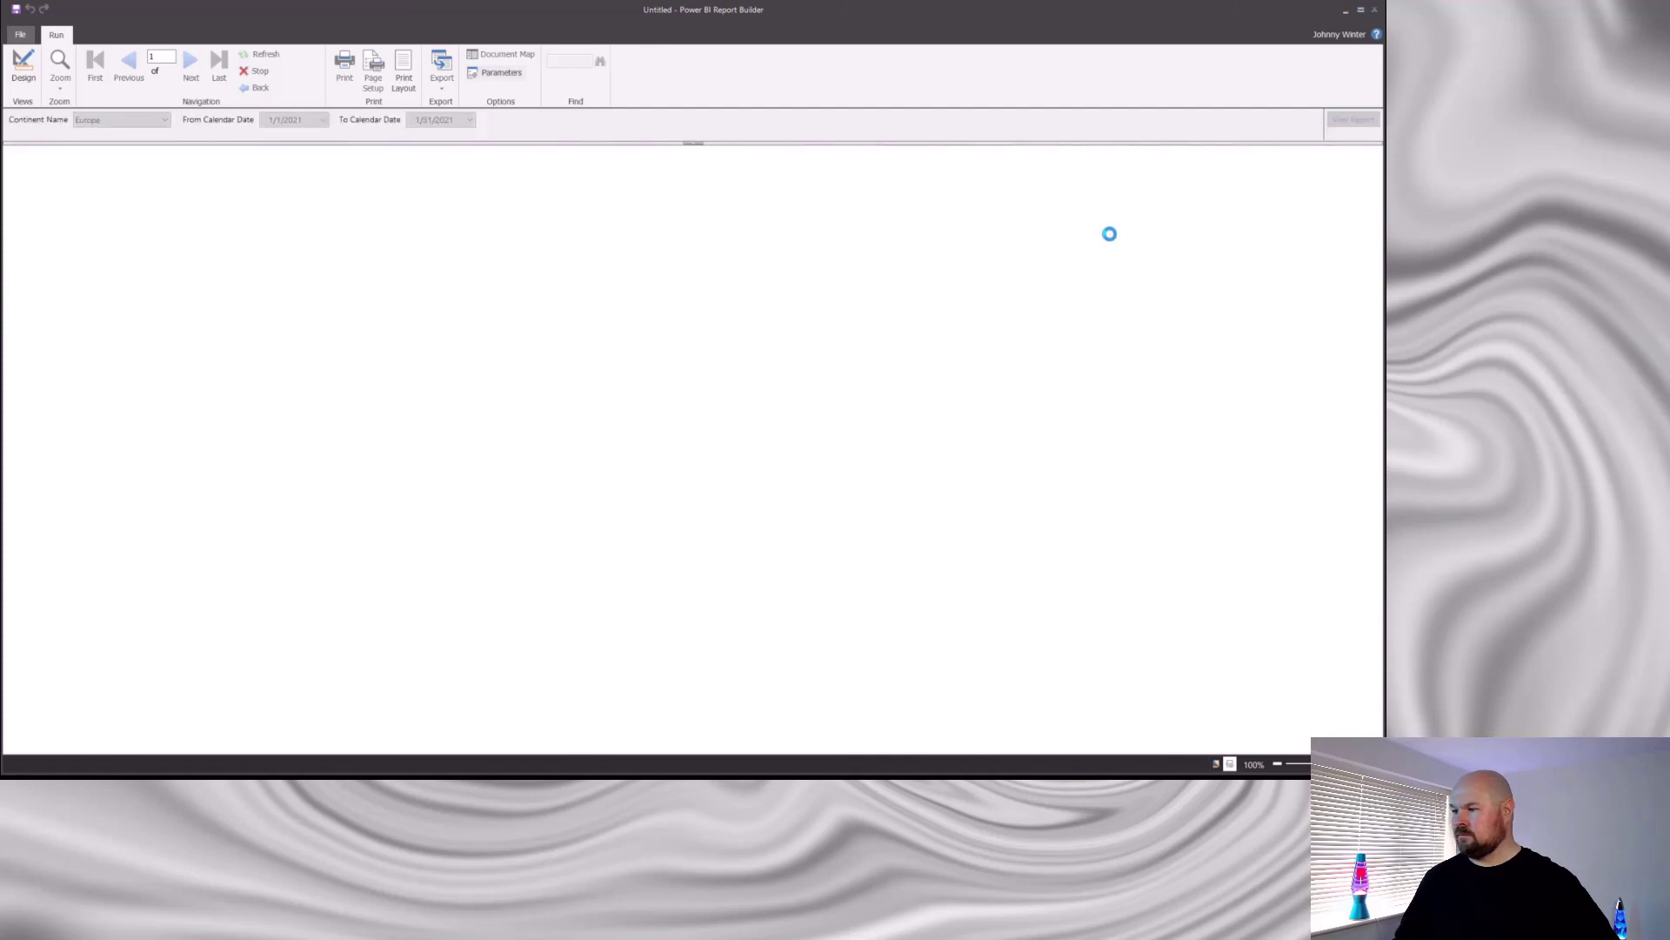